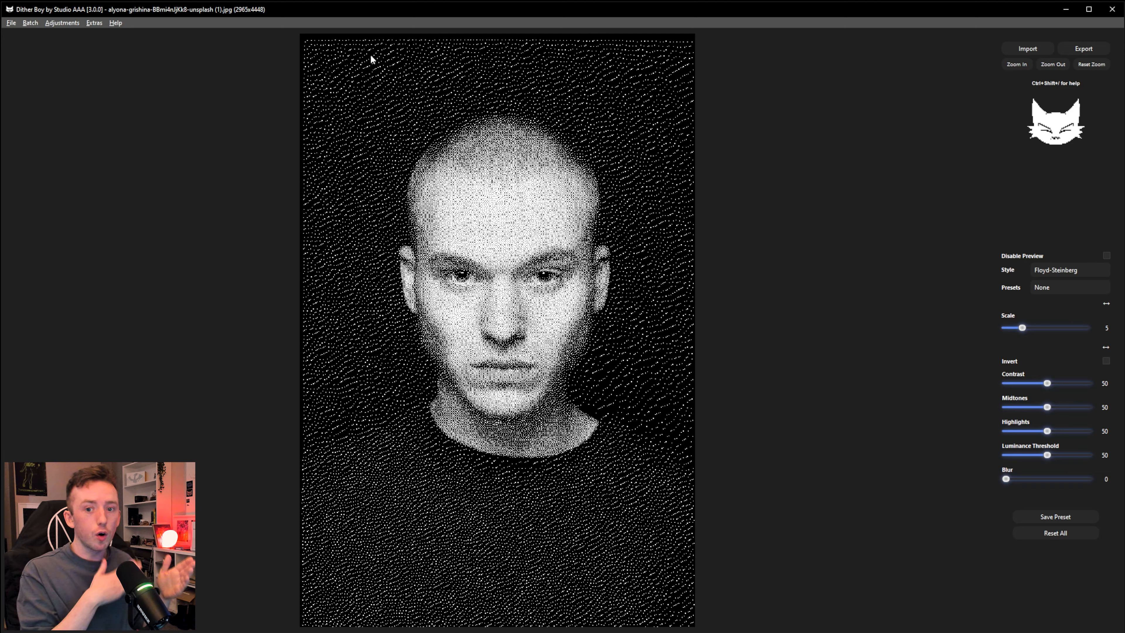
Examine the Floyd-Steinberg dither pattern around the portrait's eyes, nose and mouth up close.
{"action": "left_click", "coordinate": [1013, 66]}
{"action": "left_click", "coordinate": [1012, 67]}
{"action": "left_click", "coordinate": [1012, 66]}
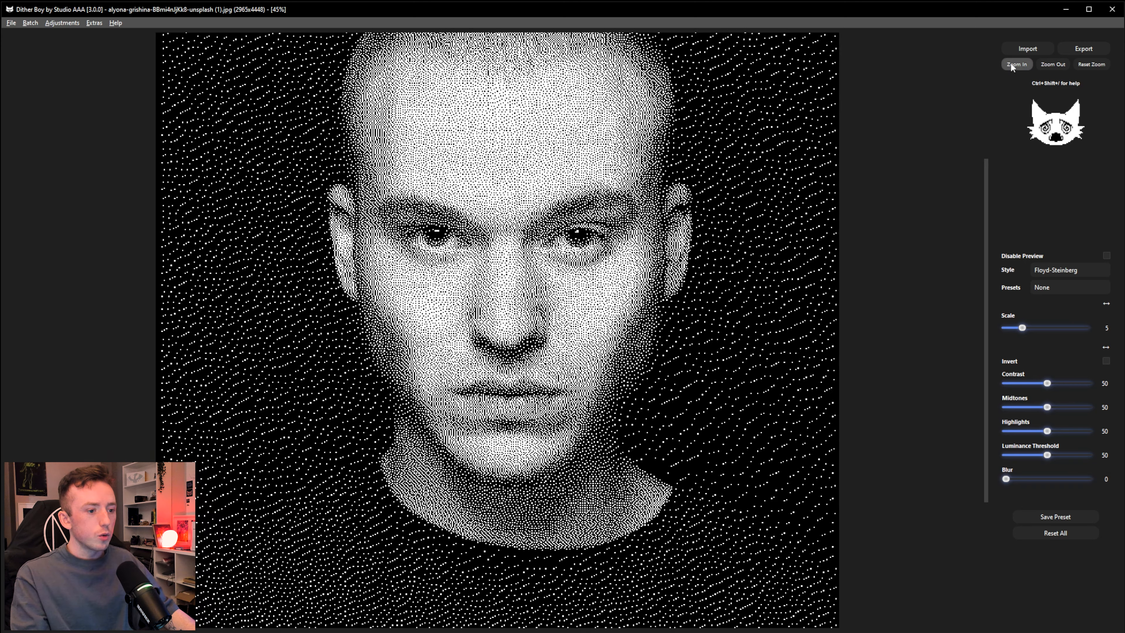
{"action": "left_click", "coordinate": [1013, 66]}
{"action": "left_click", "coordinate": [1013, 66]}
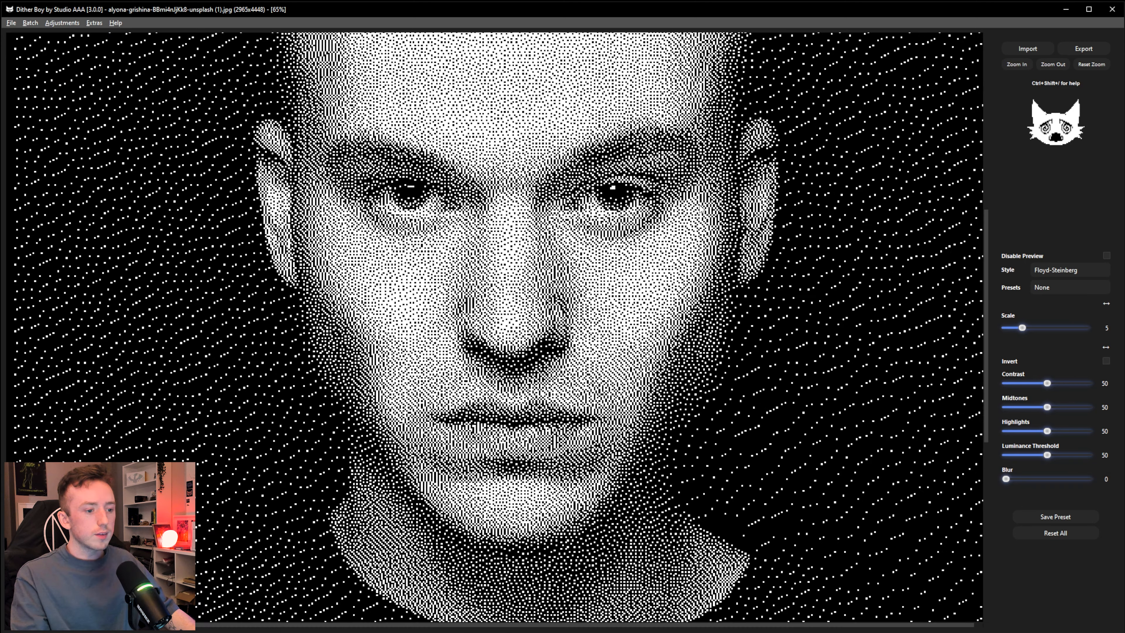
{"action": "left_click_drag", "start_coordinate": [462, 324], "coordinate": [451, 278]}
{"action": "left_click_drag", "start_coordinate": [655, 204], "coordinate": [658, 280]}
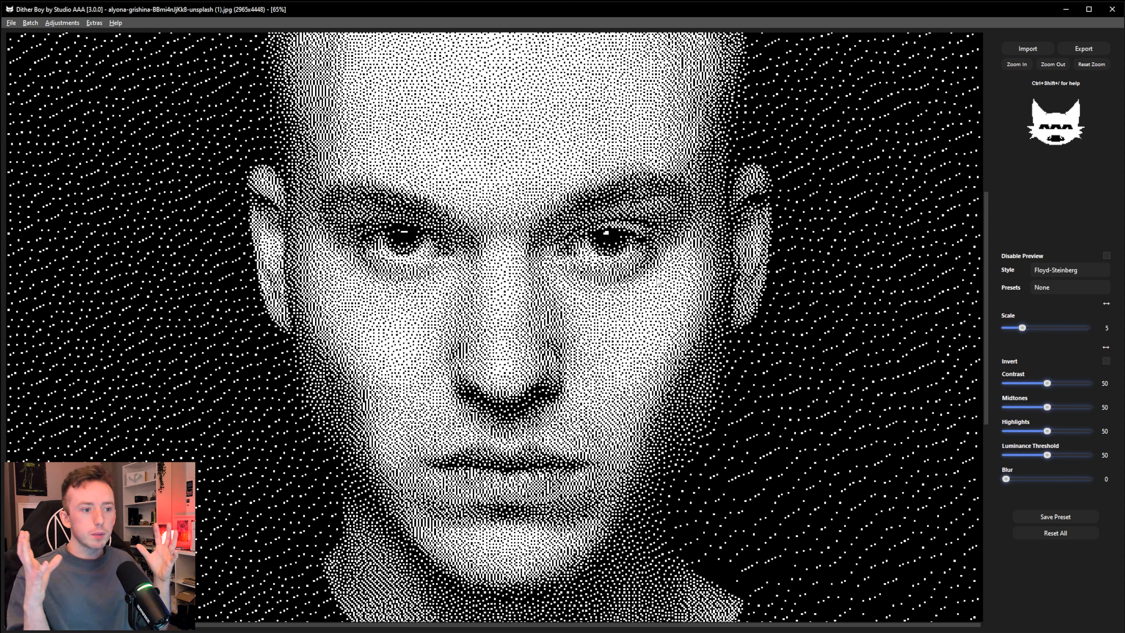
{"action": "left_click", "coordinate": [1016, 65]}
{"action": "left_click", "coordinate": [1017, 65]}
Apply the Modulated Diffuse Y dither style and set the luminance threshold to 100.
{"action": "left_click", "coordinate": [1078, 270]}
{"action": "left_click", "coordinate": [1072, 256]}
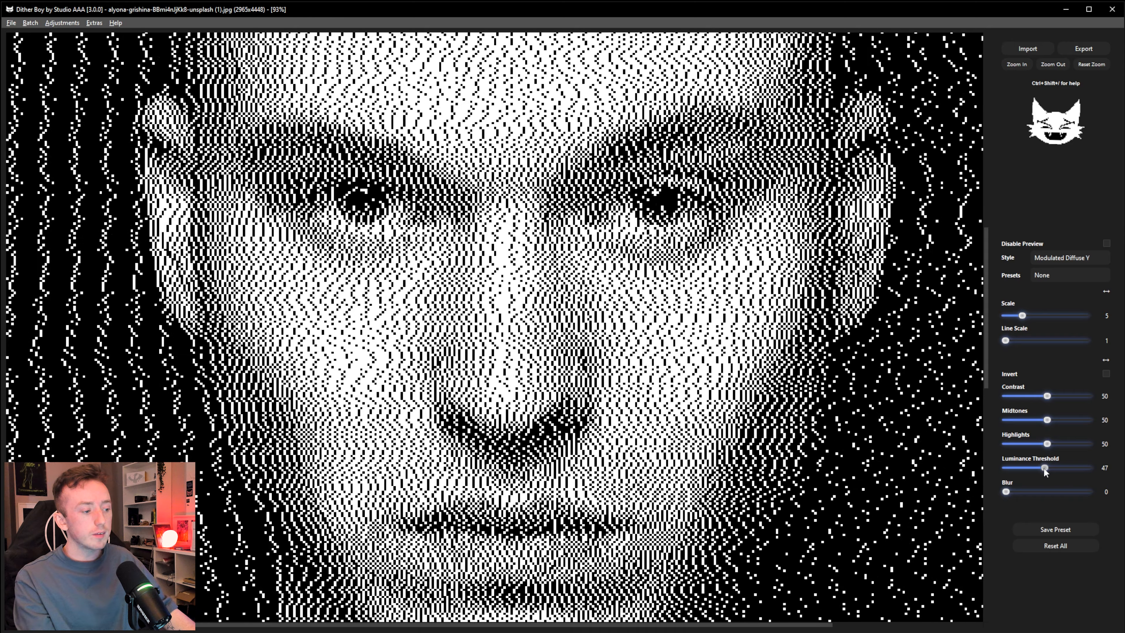
{"action": "left_click_drag", "start_coordinate": [1046, 467], "coordinate": [1030, 469]}
{"action": "left_click_drag", "start_coordinate": [1030, 469], "coordinate": [1017, 470]}
{"action": "left_click_drag", "start_coordinate": [1018, 471], "coordinate": [1096, 473]}
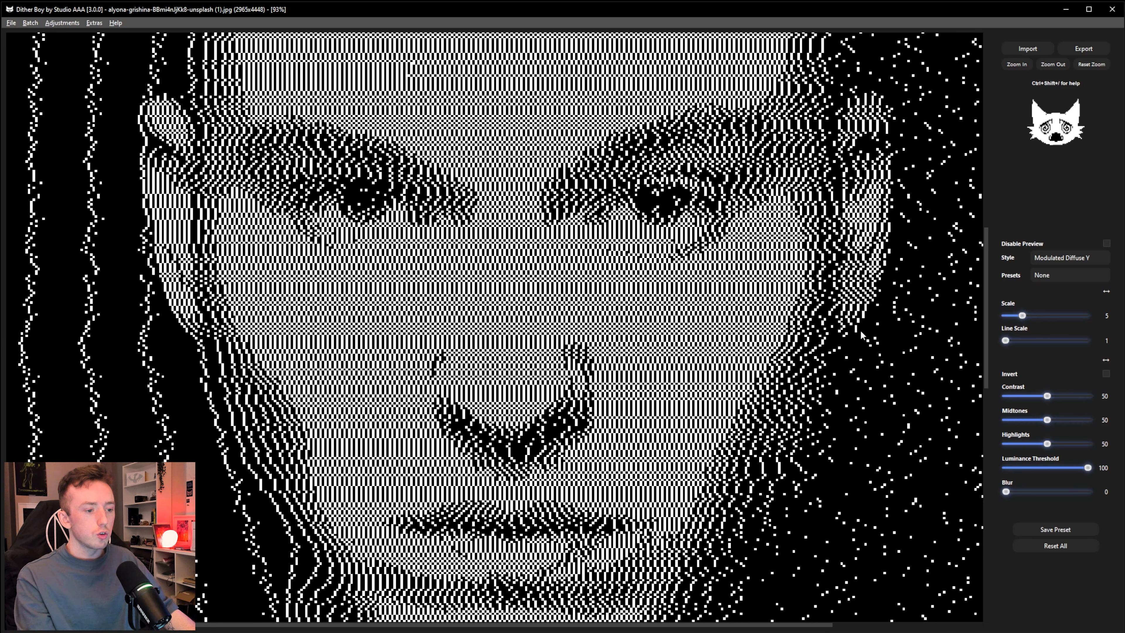
Apply the Atkinson dither style and try luminance thresholds of 0 and 1 before settling on 81.
{"action": "left_click", "coordinate": [1062, 255]}
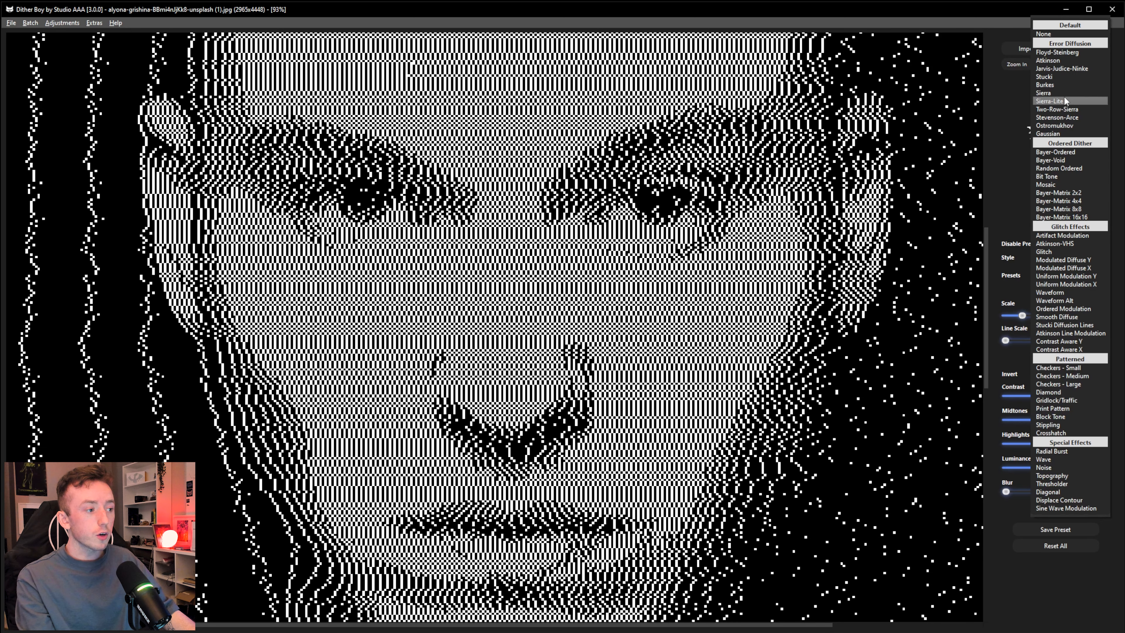
{"action": "left_click", "coordinate": [1054, 60]}
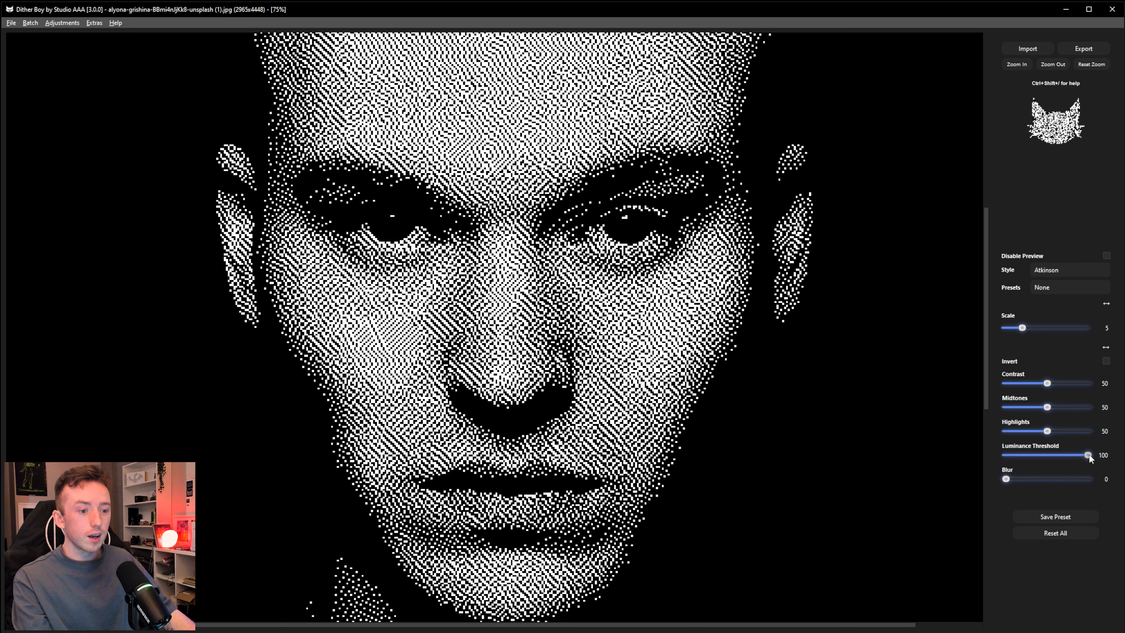
{"action": "left_click_drag", "start_coordinate": [1089, 454], "coordinate": [1005, 470]}
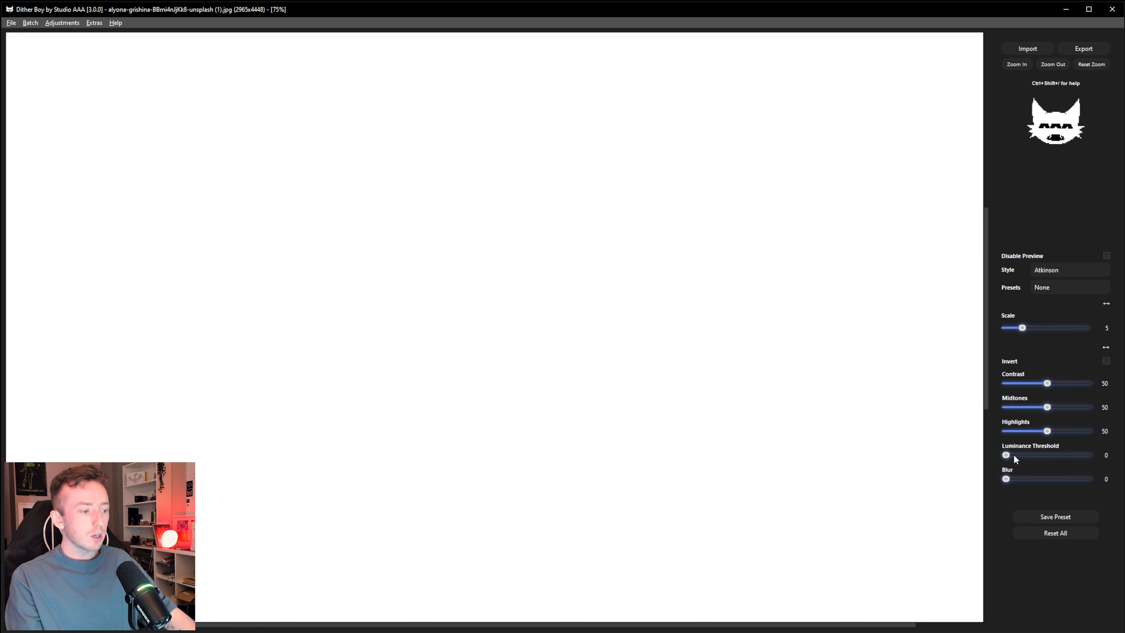
{"action": "left_click_drag", "start_coordinate": [1007, 454], "coordinate": [1008, 455]}
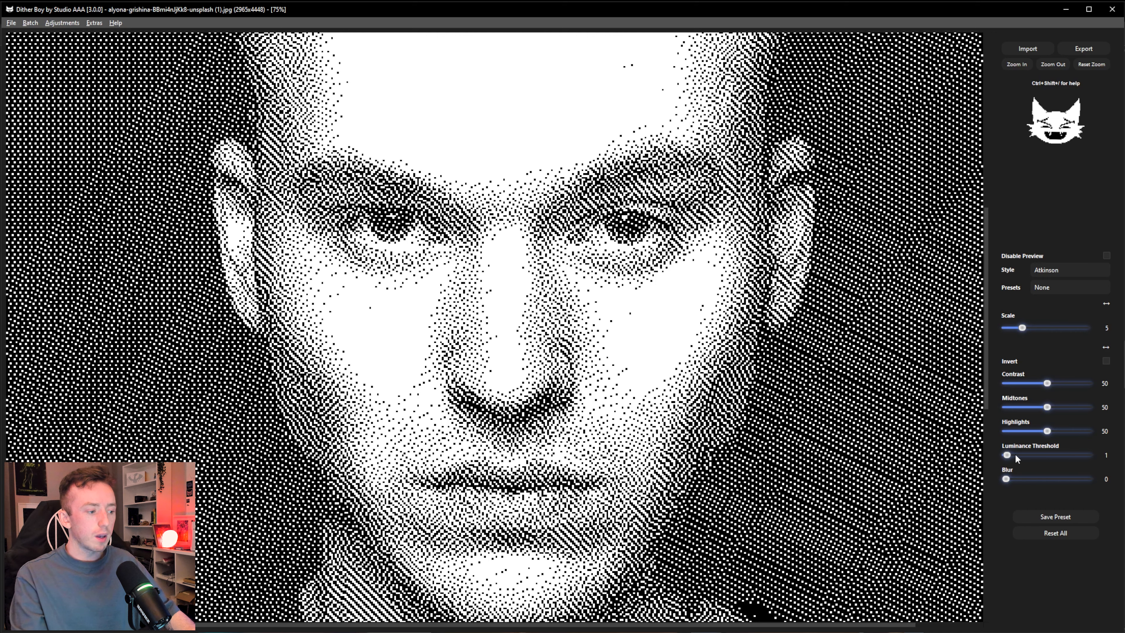
{"action": "left_click_drag", "start_coordinate": [1008, 455], "coordinate": [1072, 455]}
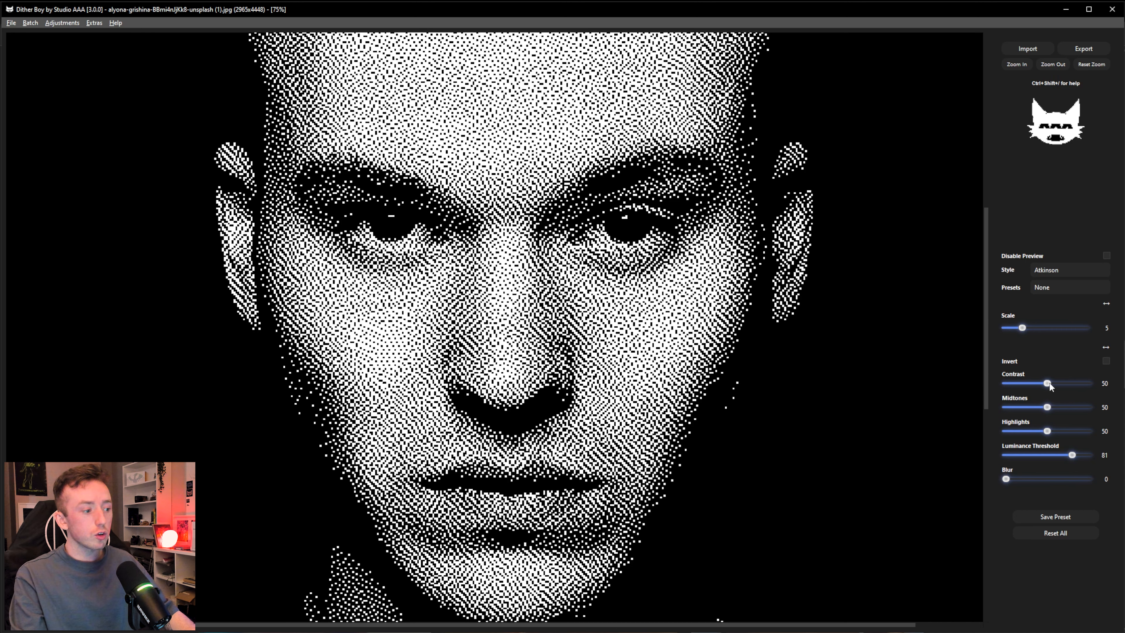
Lower the contrast to 27, testing a value of 10 with the dither preview temporarily disabled.
{"action": "mouse_move", "coordinate": [1047, 382]}
{"action": "left_mouse_down"}
{"action": "mouse_move", "coordinate": [1020, 383]}
{"action": "mouse_move", "coordinate": [1030, 388]}
{"action": "left_mouse_up"}
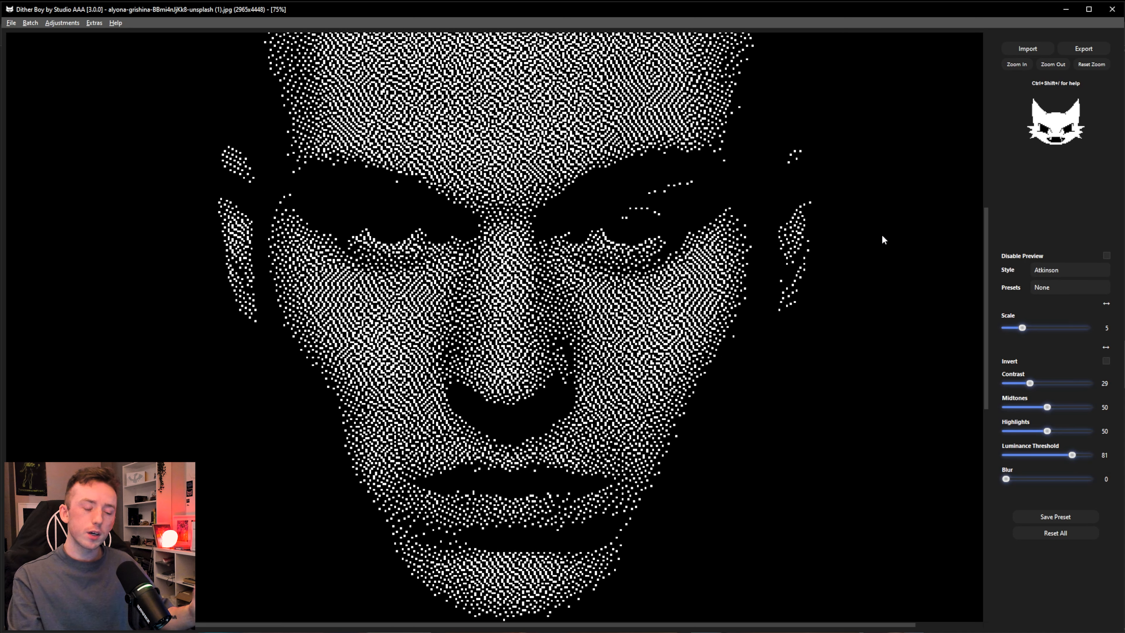
{"action": "left_click", "coordinate": [1106, 256]}
{"action": "left_click_drag", "start_coordinate": [1030, 383], "coordinate": [1013, 383]}
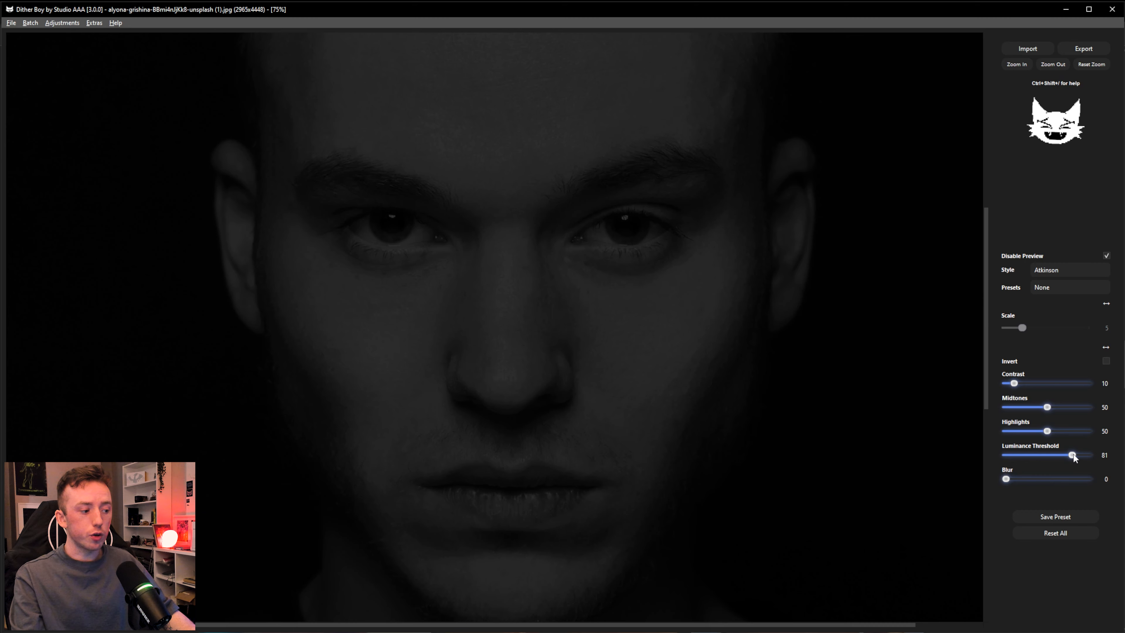
{"action": "left_click", "coordinate": [1107, 257]}
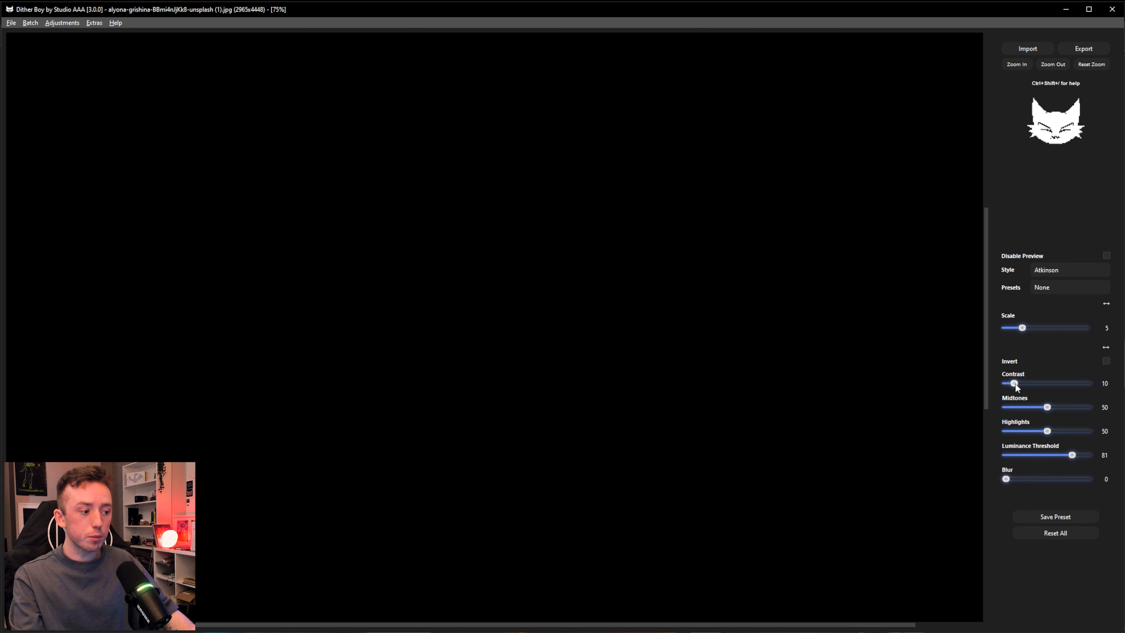
{"action": "mouse_move", "coordinate": [1015, 383]}
{"action": "left_mouse_down"}
{"action": "mouse_move", "coordinate": [1039, 383]}
{"action": "mouse_move", "coordinate": [1028, 382]}
{"action": "left_mouse_up"}
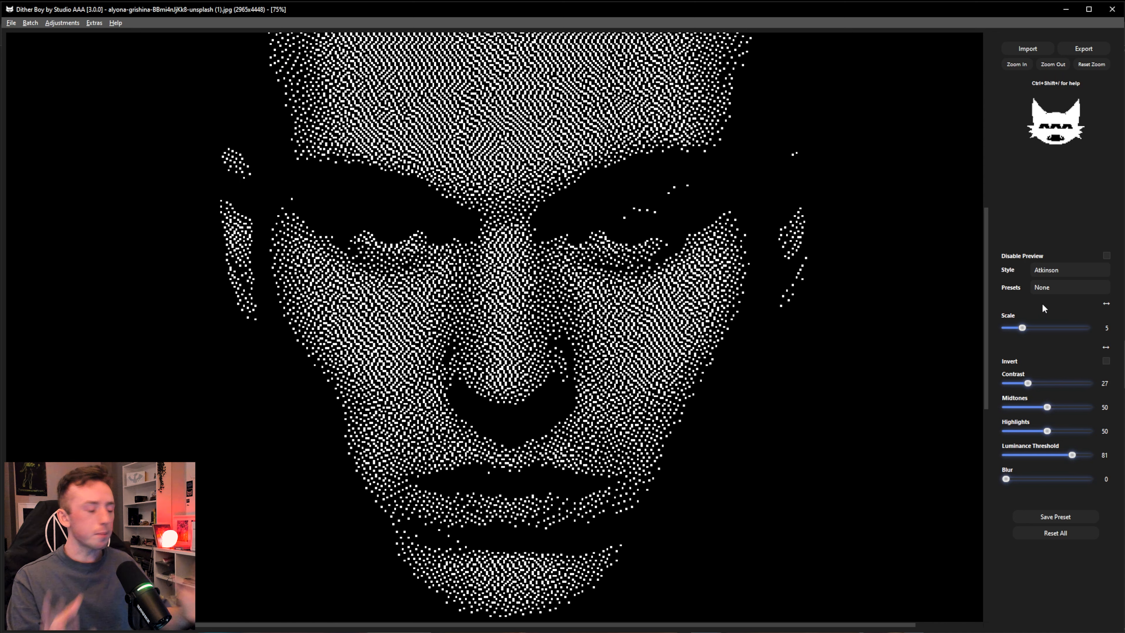
Apply the Modulated Diffuse Y dither style with a luminance threshold of 100 and view more of the portrait.
{"action": "left_click", "coordinate": [1061, 269]}
{"action": "left_click", "coordinate": [1063, 440]}
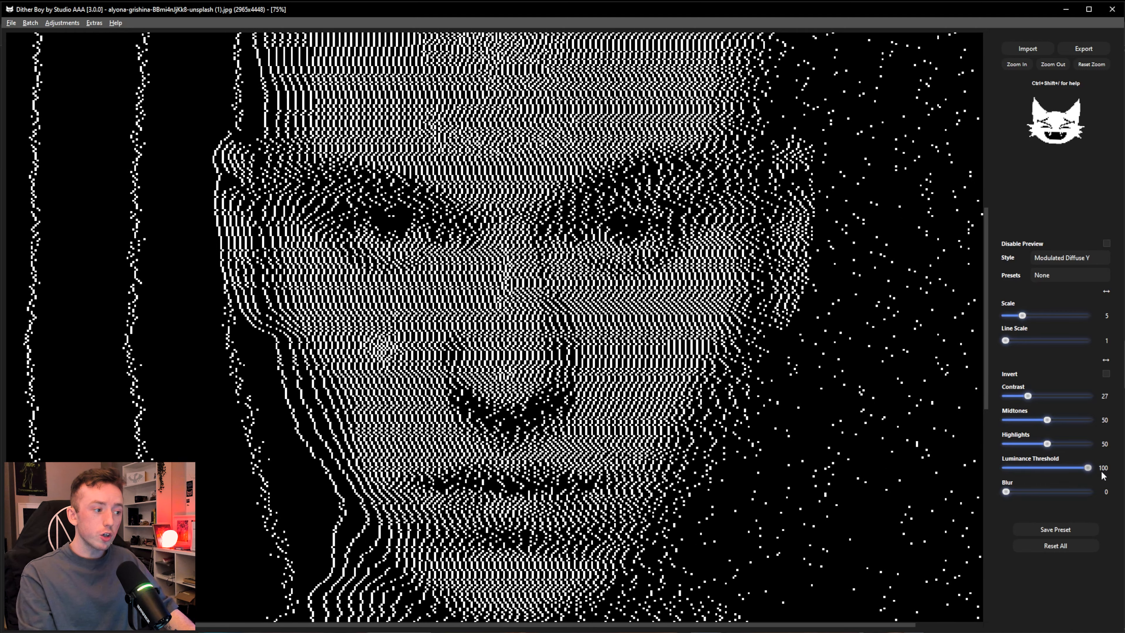
{"action": "left_click", "coordinate": [1041, 266]}
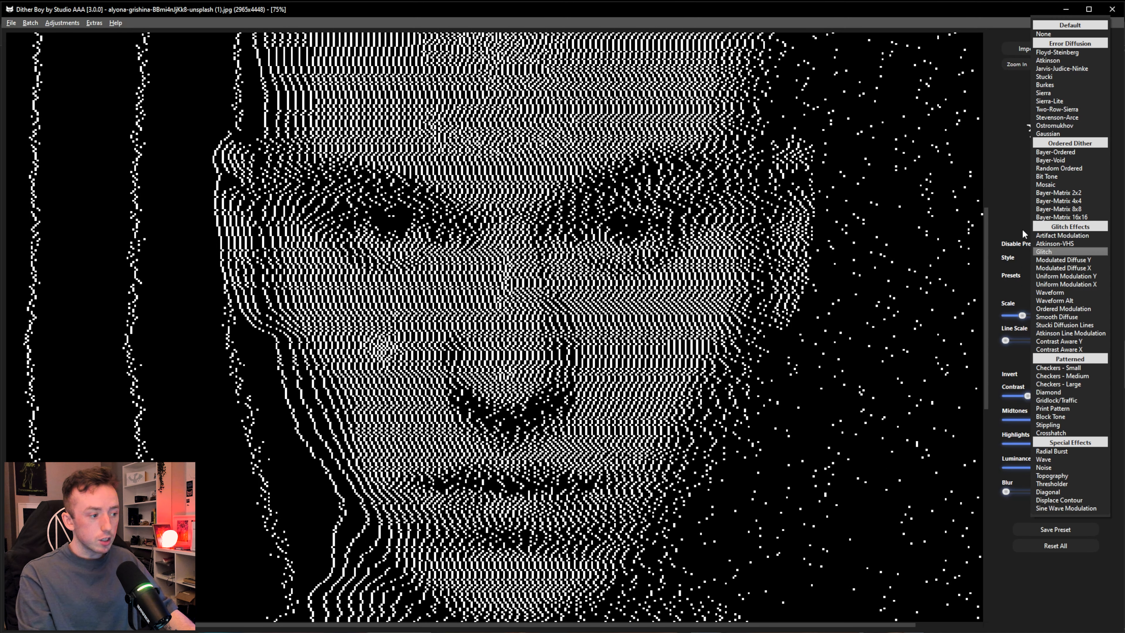
{"action": "left_click", "coordinate": [1053, 64]}
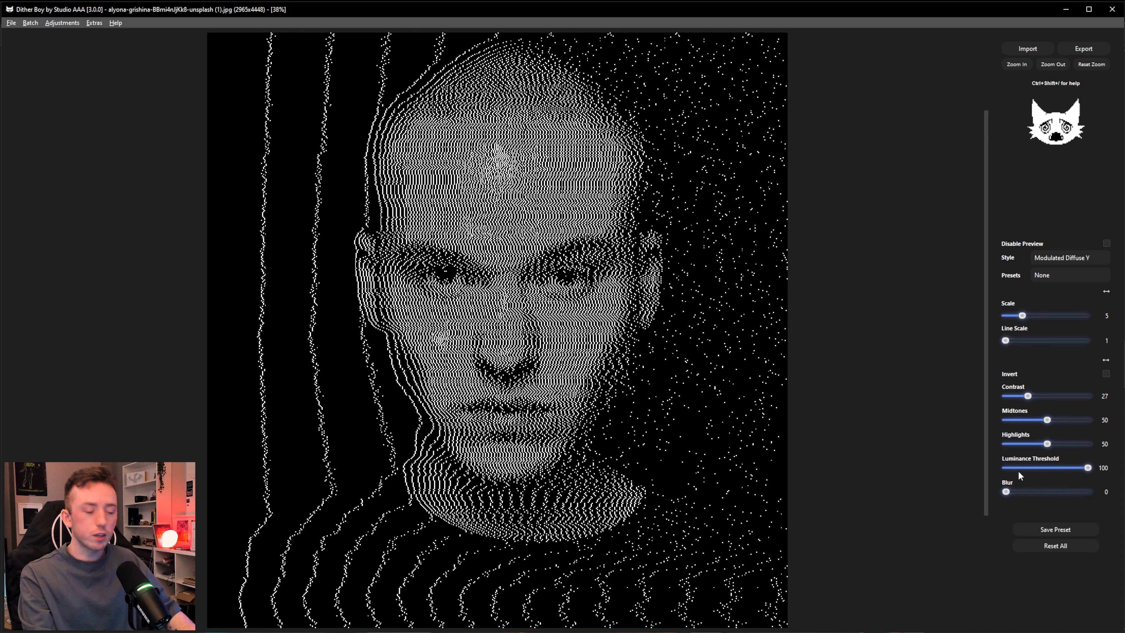
{"action": "left_click", "coordinate": [1087, 469]}
{"action": "left_click", "coordinate": [1089, 468]}
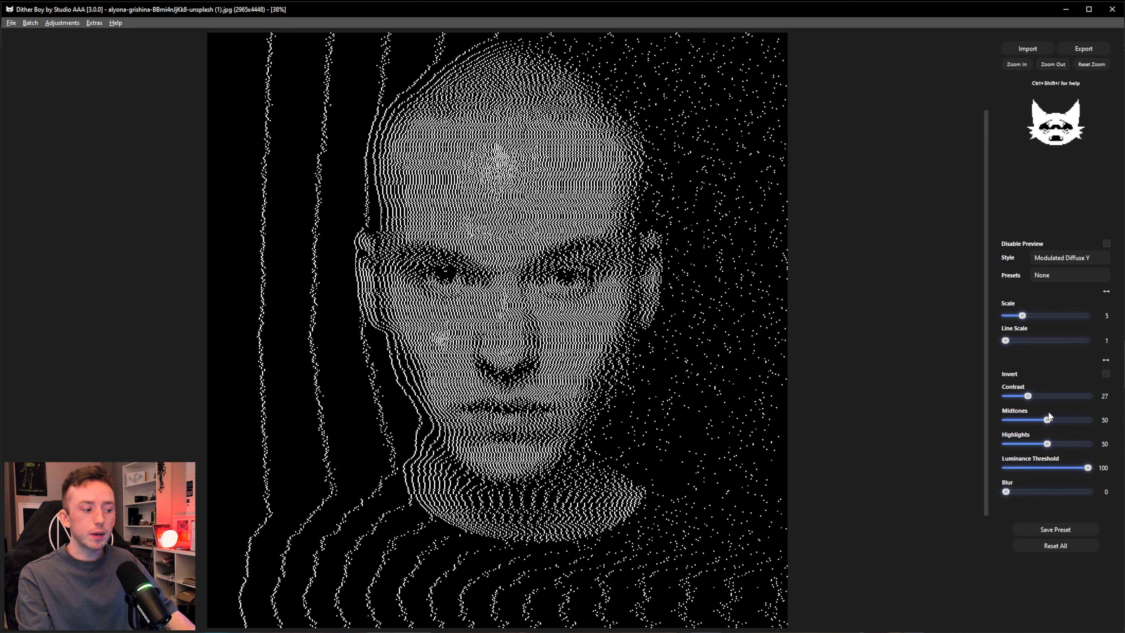
Set the contrast to 30, midtones to 33 and highlights to 21.
{"action": "left_click_drag", "start_coordinate": [1027, 395], "coordinate": [1017, 396]}
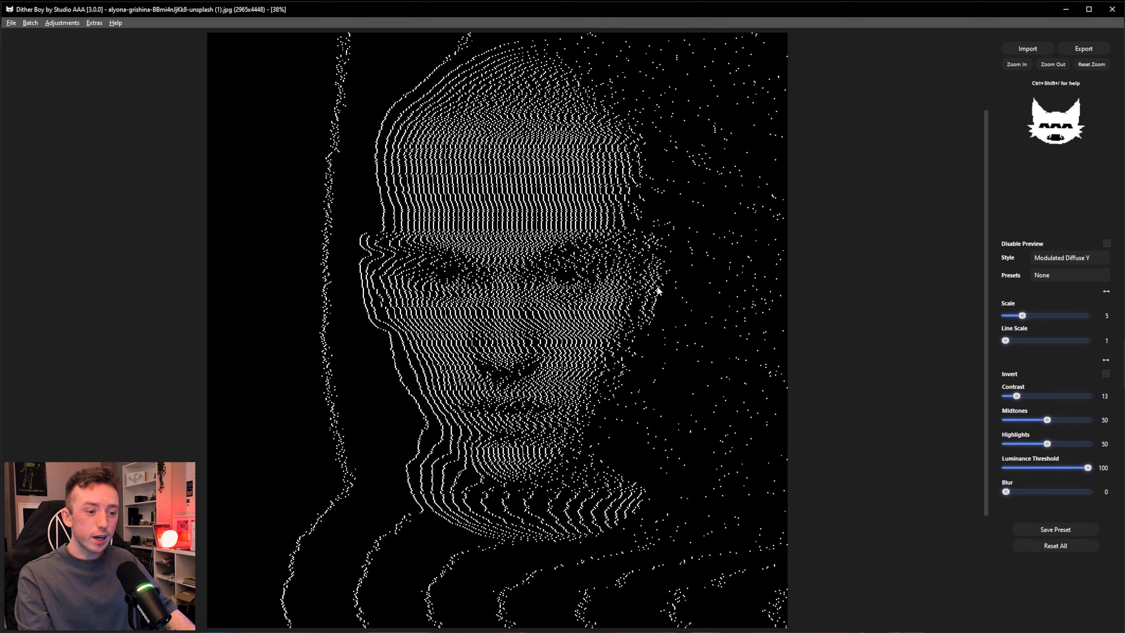
{"action": "left_click_drag", "start_coordinate": [1087, 468], "coordinate": [1089, 469]}
{"action": "left_click_drag", "start_coordinate": [1017, 395], "coordinate": [1023, 444]}
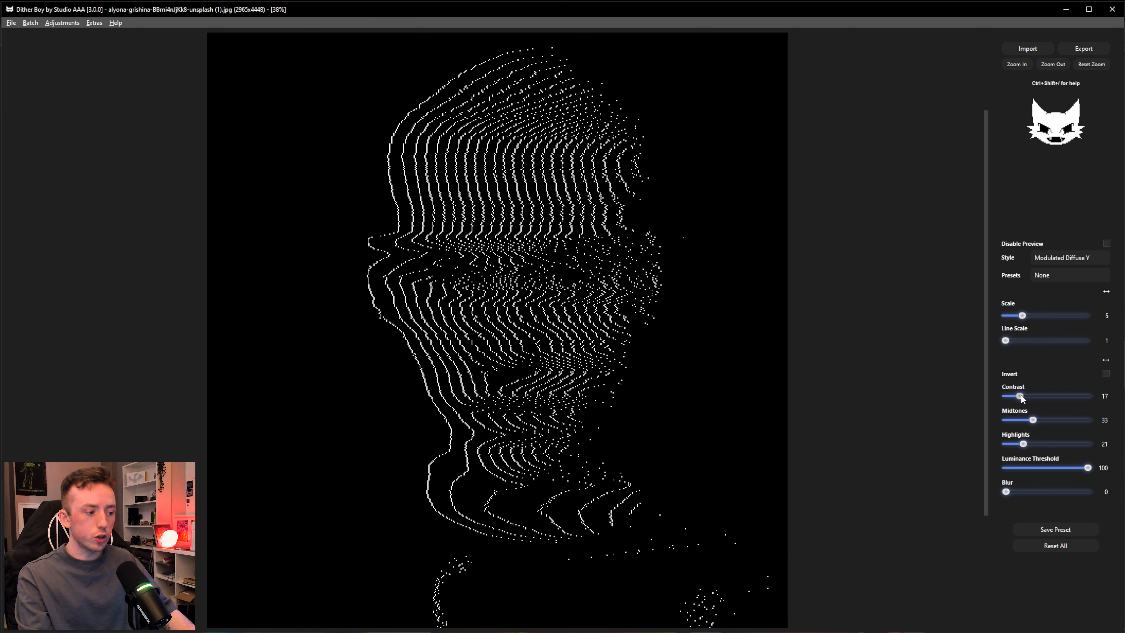
{"action": "left_click_drag", "start_coordinate": [1020, 396], "coordinate": [1030, 396]}
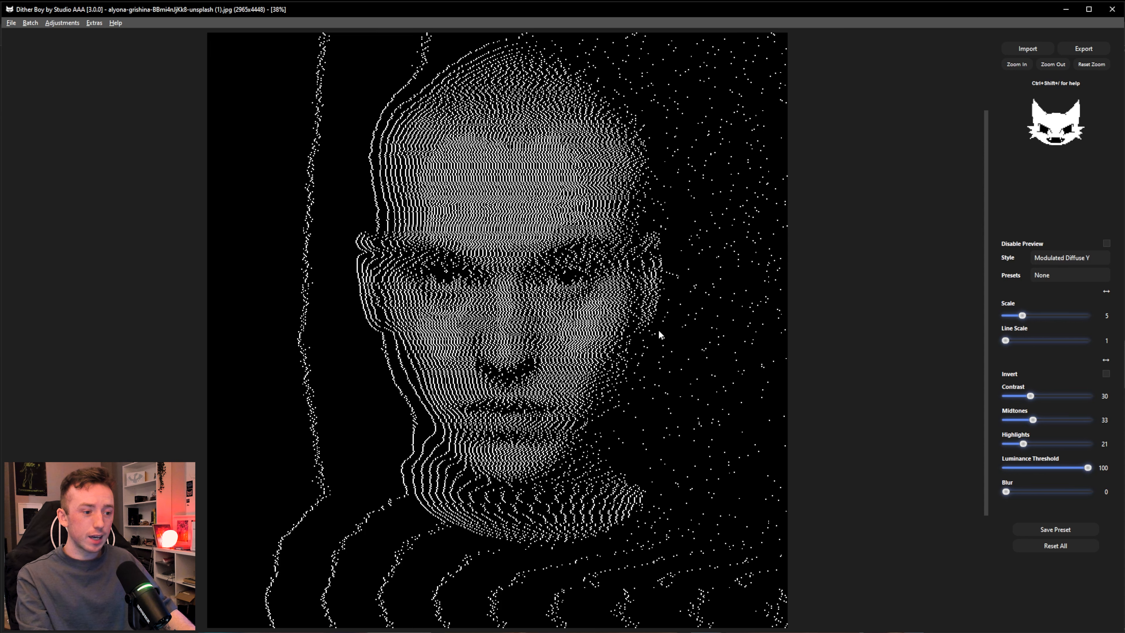
Try a luminance threshold of 11 and inspect the resulting line pattern on the face up close.
{"action": "left_click_drag", "start_coordinate": [1087, 468], "coordinate": [1015, 470]}
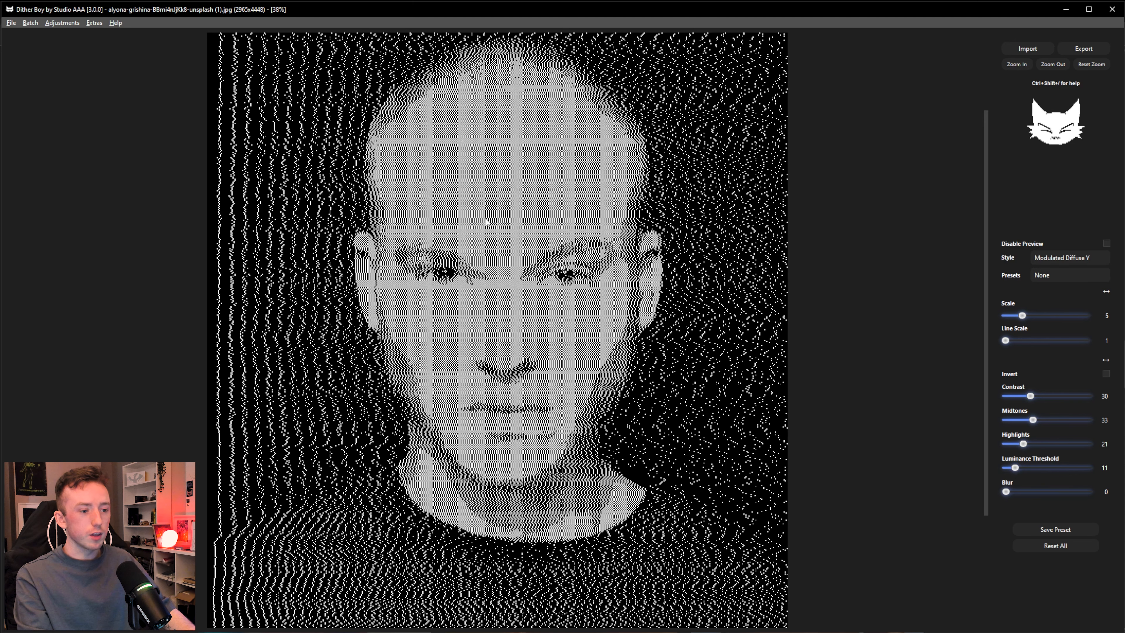
{"action": "left_click", "coordinate": [1008, 65]}
{"action": "left_click", "coordinate": [1008, 65]}
{"action": "left_click", "coordinate": [1008, 65]}
{"action": "left_click", "coordinate": [1008, 65]}
{"action": "left_click", "coordinate": [1008, 65]}
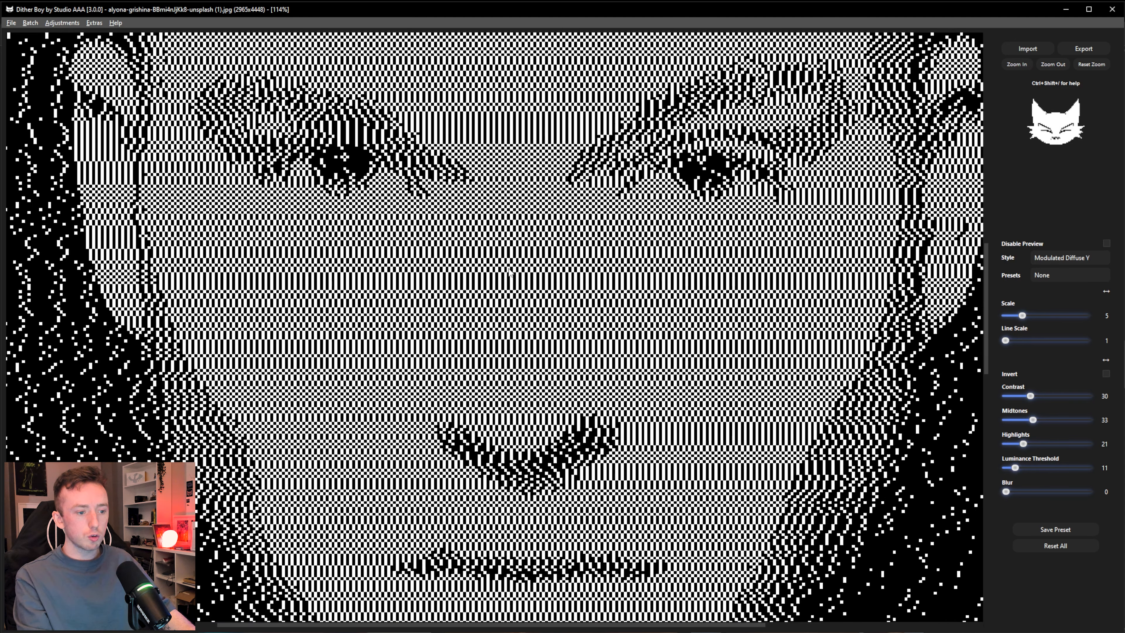
{"action": "left_click_drag", "start_coordinate": [584, 285], "coordinate": [558, 296]}
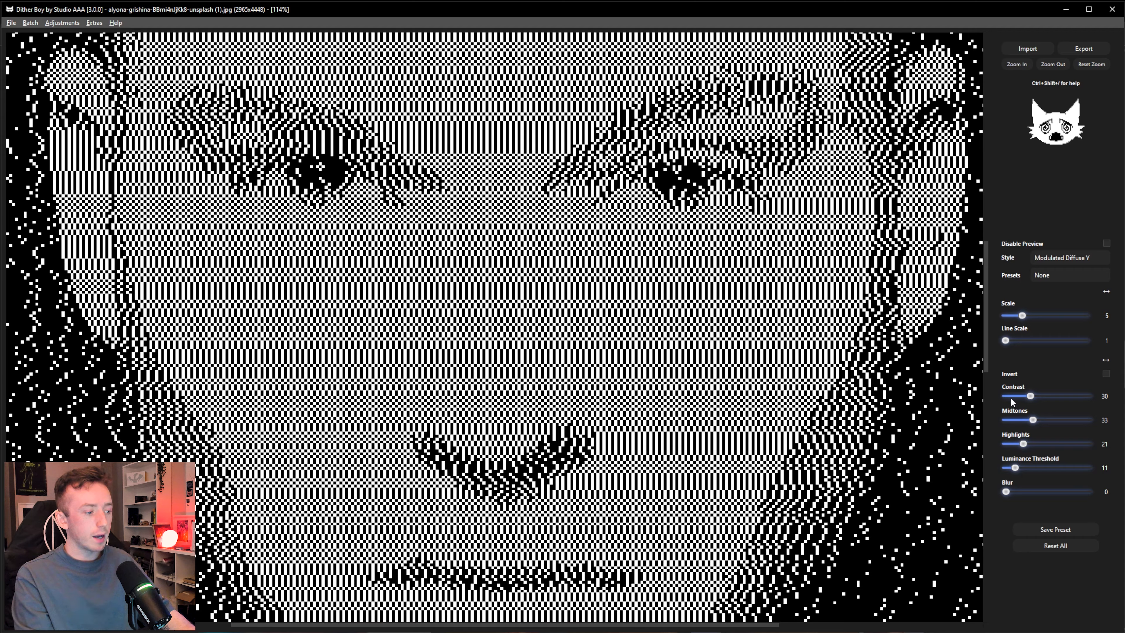
Set the luminance threshold to 83 and check the effect on the whole head.
{"action": "left_click_drag", "start_coordinate": [1015, 468], "coordinate": [1083, 469]}
{"action": "left_click_drag", "start_coordinate": [1079, 471], "coordinate": [1073, 471]}
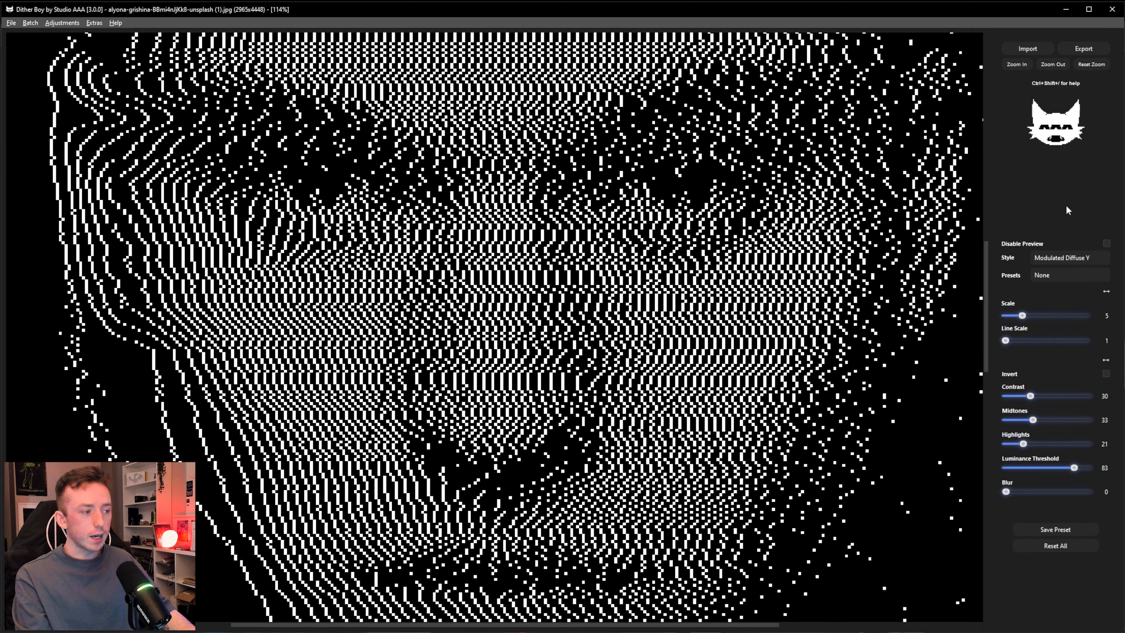
{"action": "left_click", "coordinate": [1052, 65]}
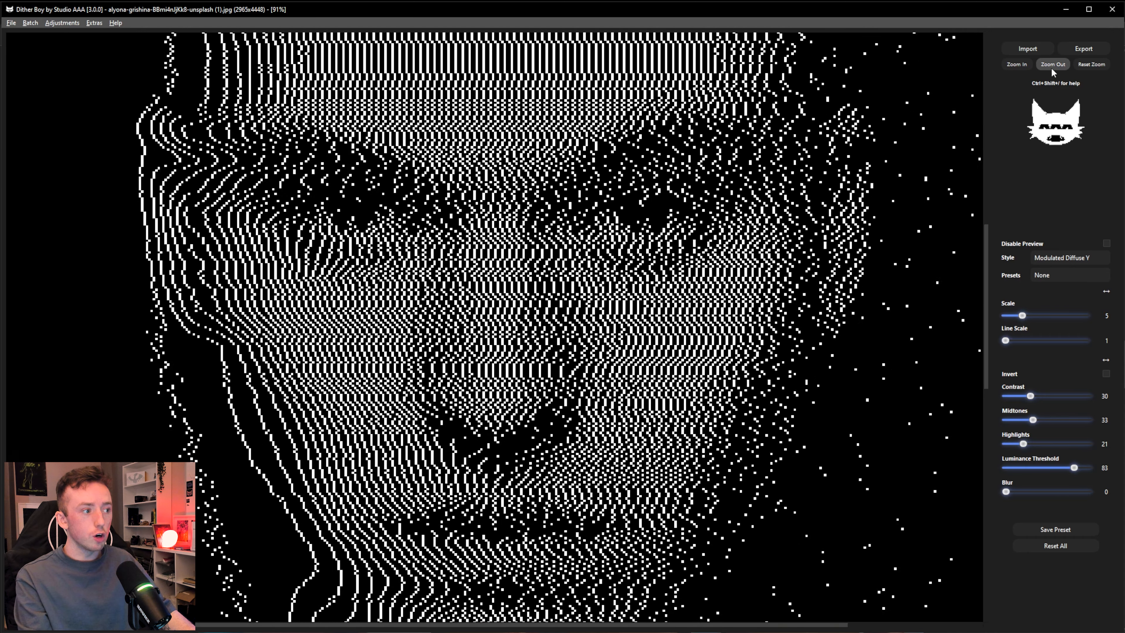
{"action": "left_click", "coordinate": [1052, 65]}
{"action": "left_click", "coordinate": [1052, 65]}
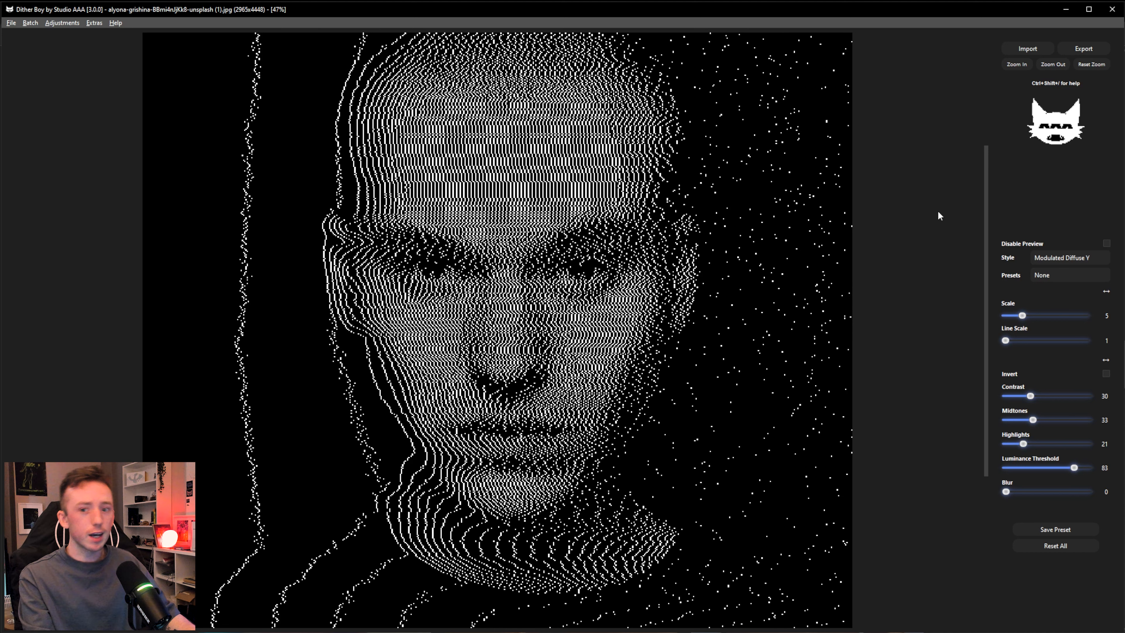
Change the dither style to Stucki Diffusion Lines and look through the other available styles without switching.
{"action": "left_click", "coordinate": [1061, 257]}
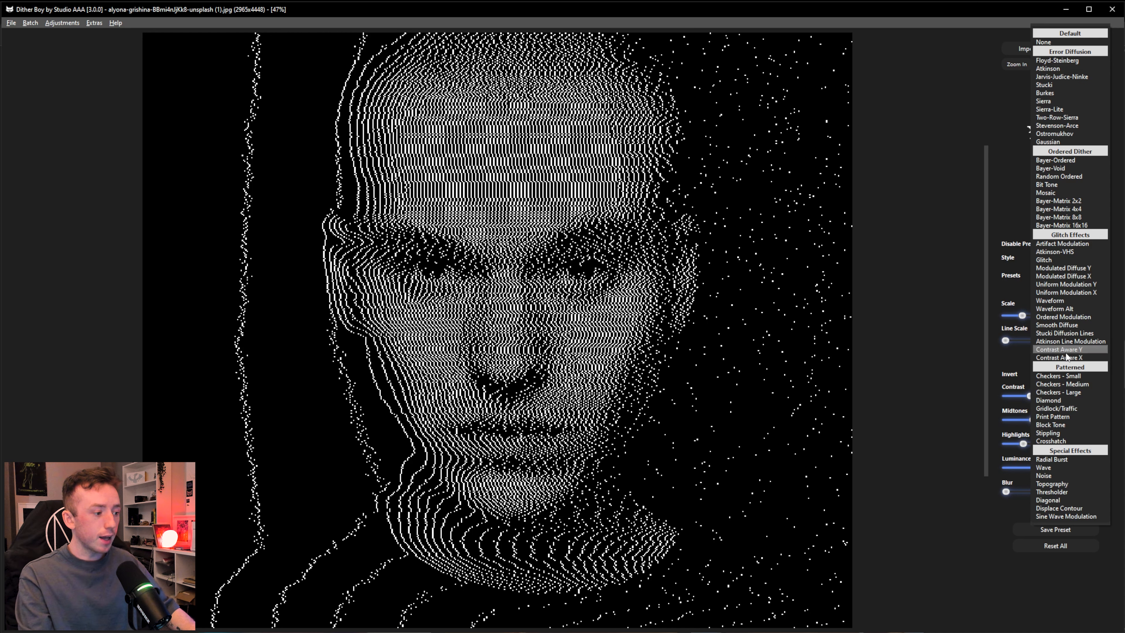
{"action": "left_click", "coordinate": [1059, 335]}
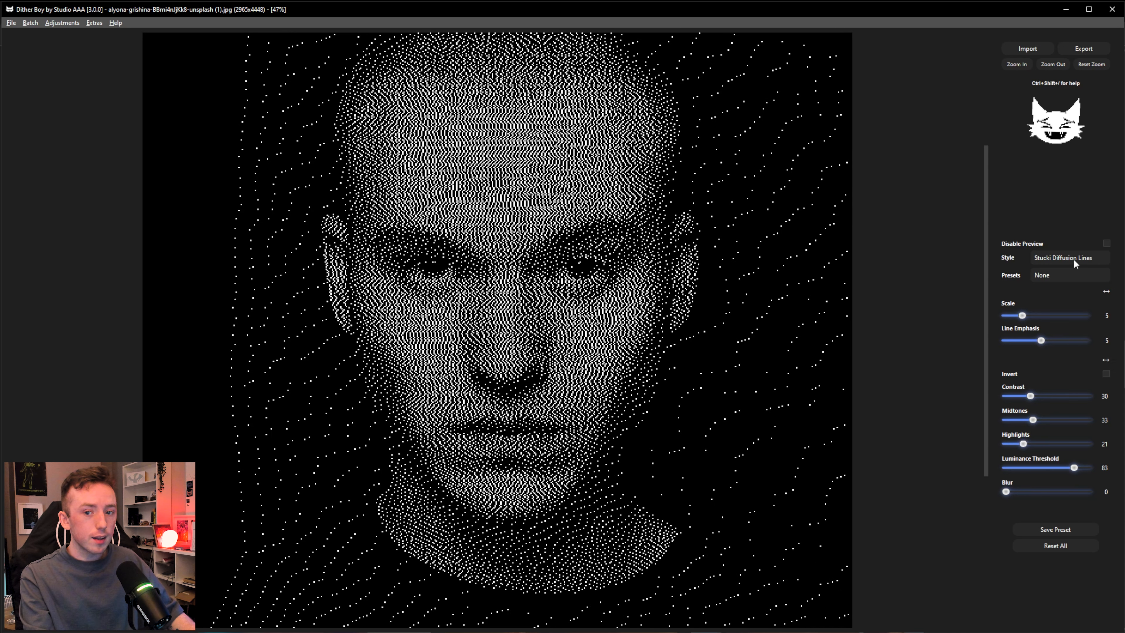
{"action": "left_click", "coordinate": [1074, 259]}
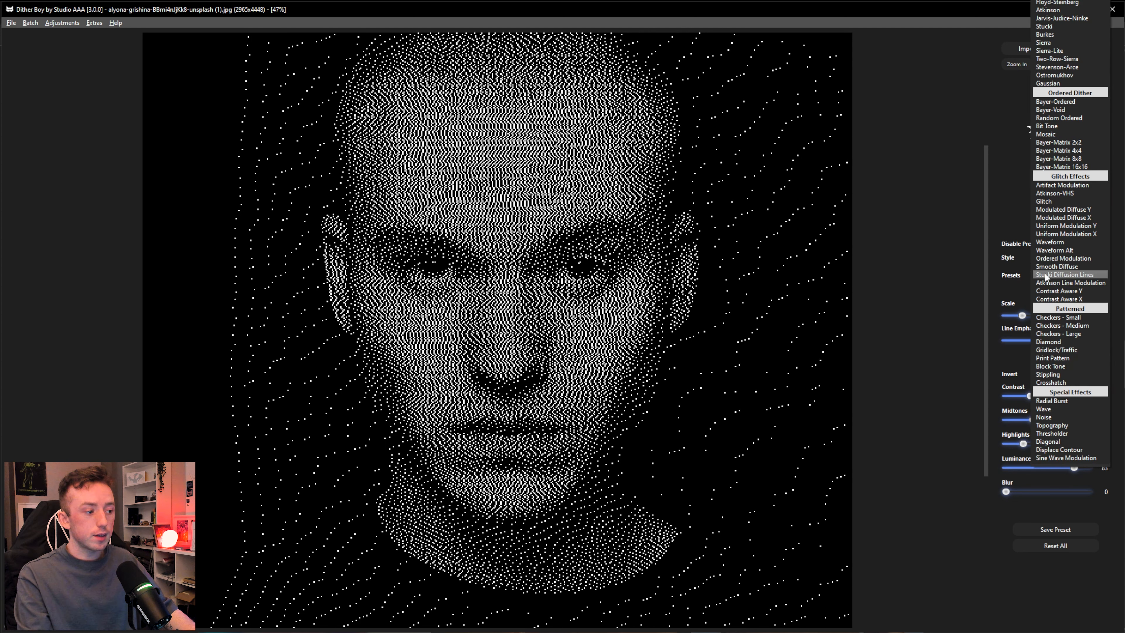
{"action": "left_click", "coordinate": [1075, 275]}
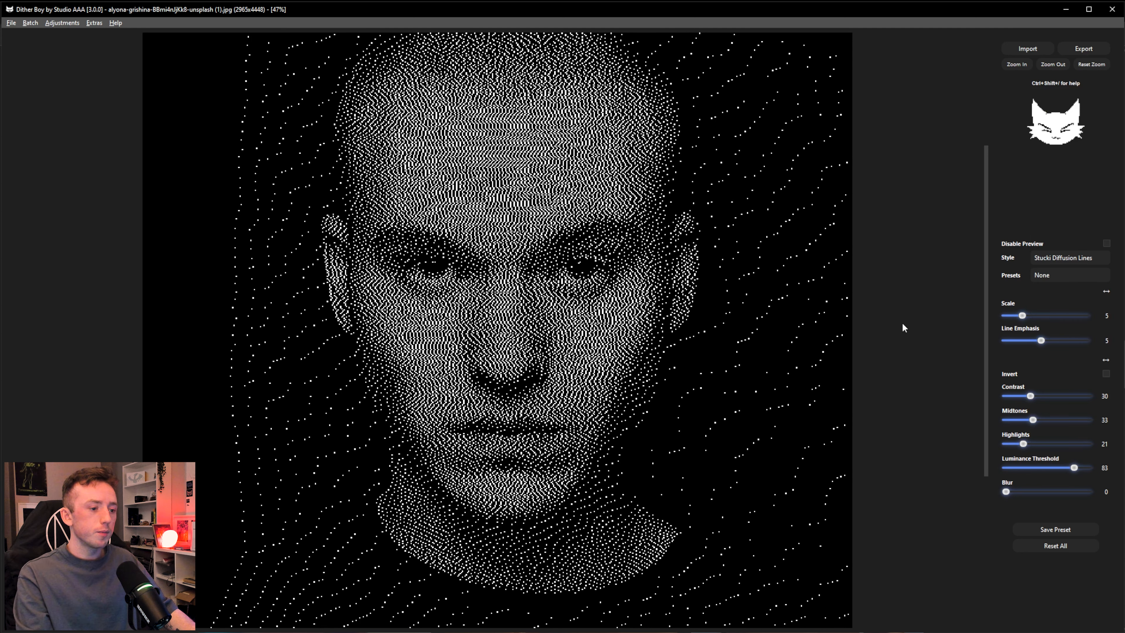
{"action": "left_click", "coordinate": [1081, 262]}
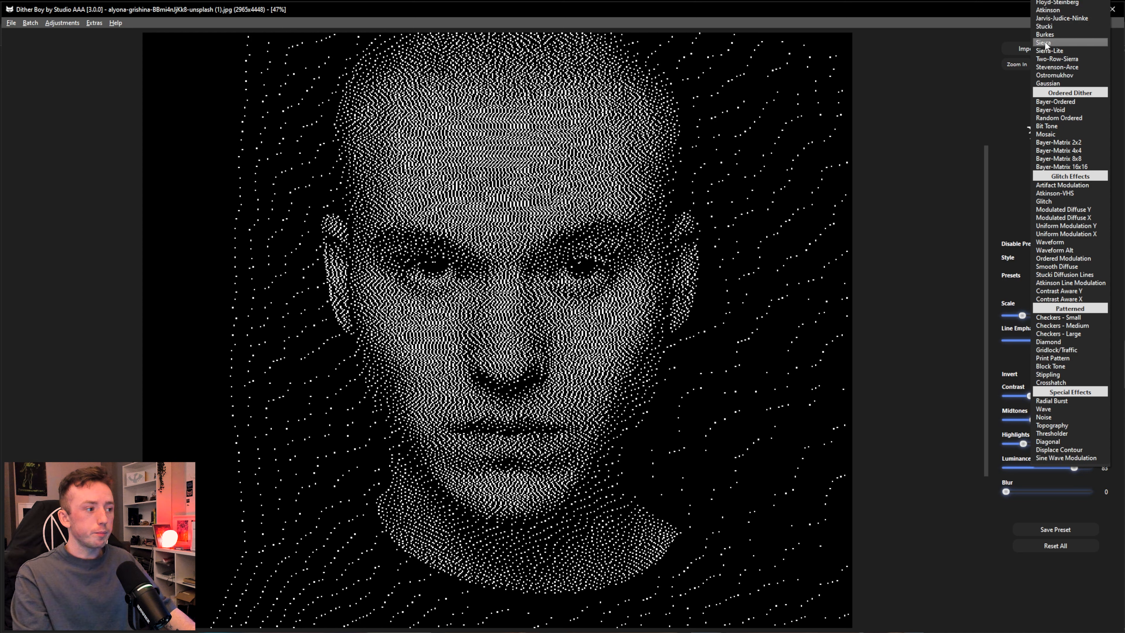
{"action": "left_click", "coordinate": [939, 140]}
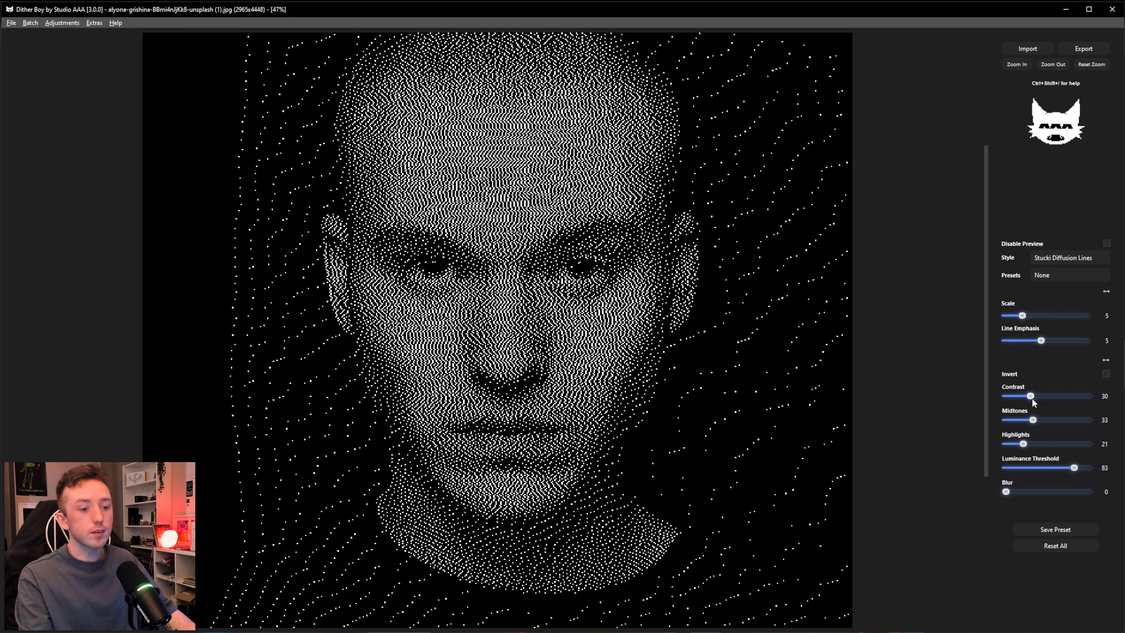
Set the luminance threshold to 86 and the line emphasis to 1.
{"action": "left_click_drag", "start_coordinate": [1074, 467], "coordinate": [1076, 467]}
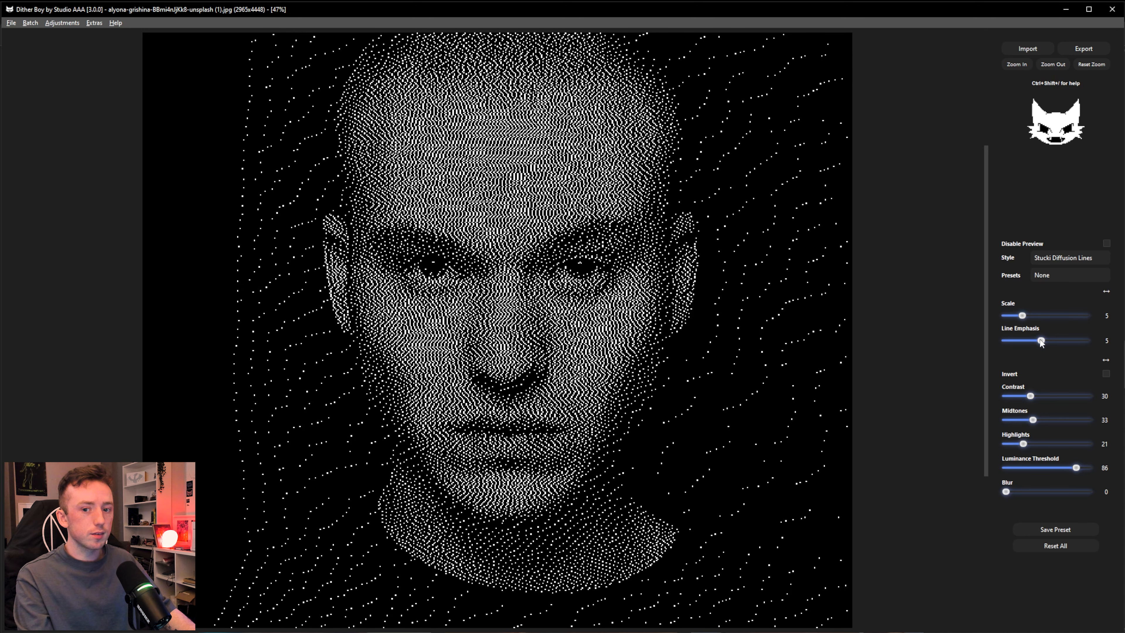
{"action": "left_click_drag", "start_coordinate": [1041, 340], "coordinate": [1004, 341]}
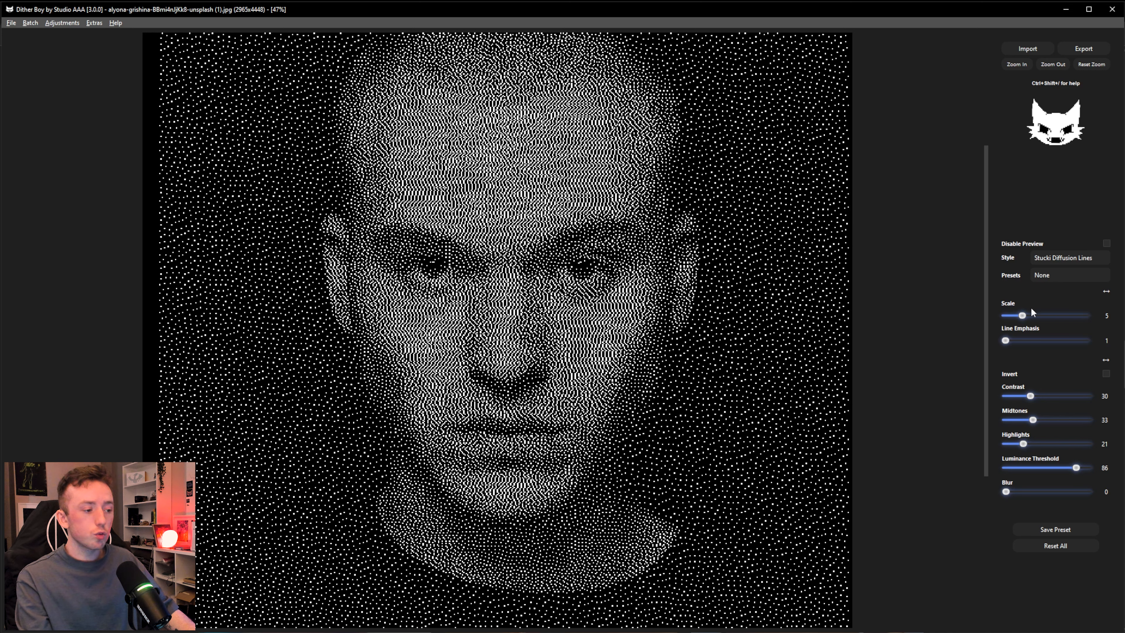
Change the dither style to Stucki and set the luminance threshold to 32 and the contrast to 47.
{"action": "mouse_move", "coordinate": [1029, 395]}
{"action": "left_mouse_down"}
{"action": "mouse_move", "coordinate": [1014, 396]}
{"action": "mouse_move", "coordinate": [1033, 399]}
{"action": "left_mouse_up"}
{"action": "left_click", "coordinate": [1067, 258]}
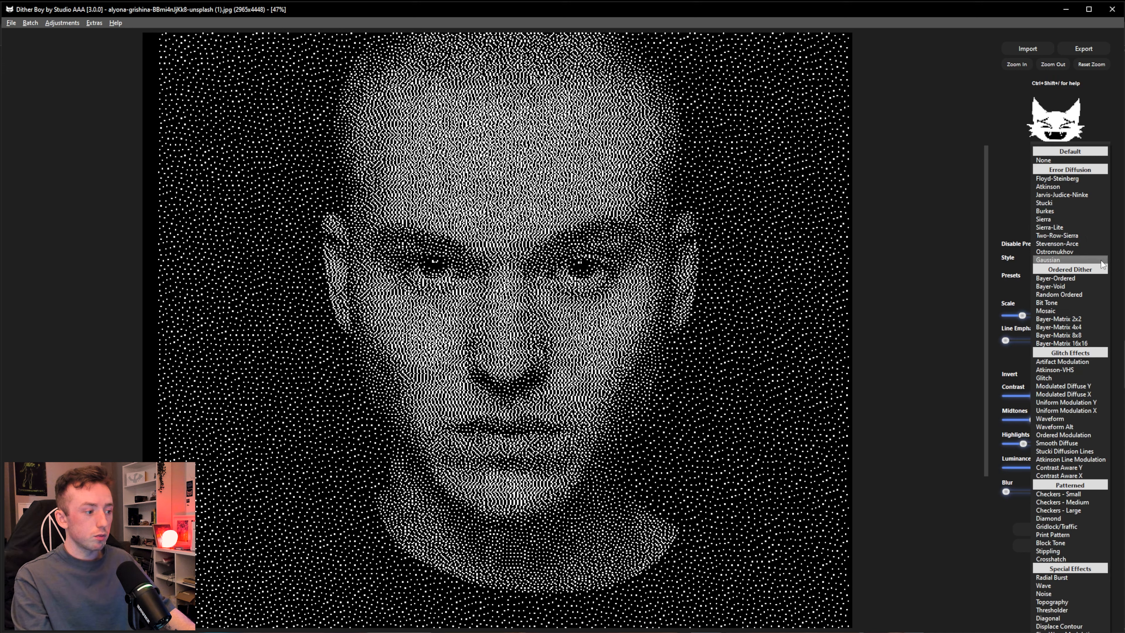
{"action": "left_click", "coordinate": [1077, 201]}
{"action": "left_click_drag", "start_coordinate": [1076, 455], "coordinate": [1034, 459]}
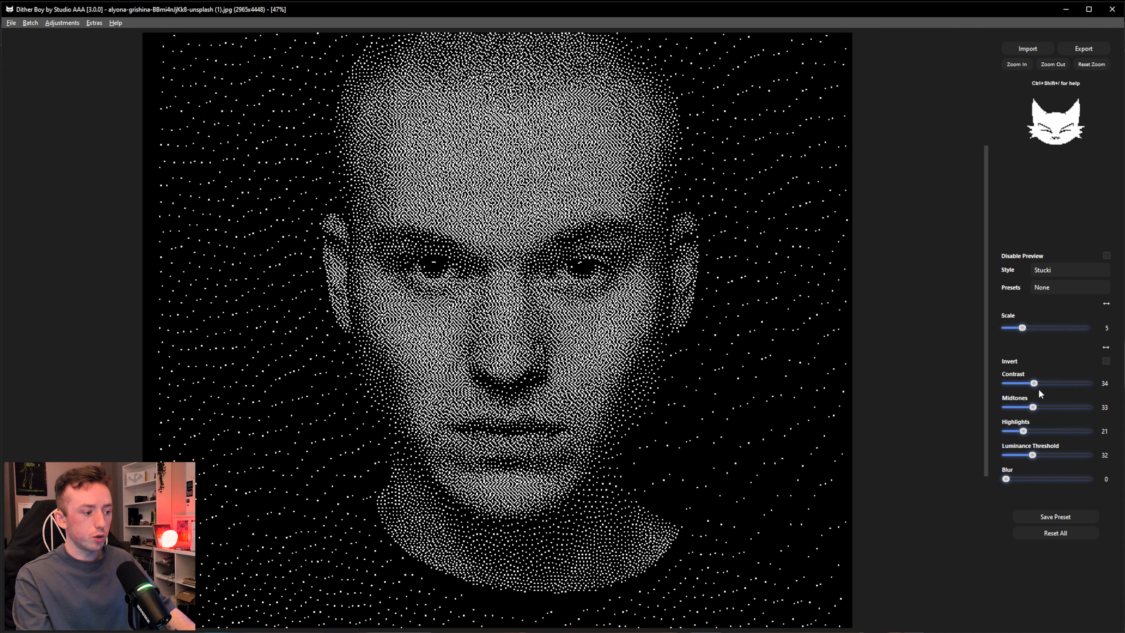
{"action": "mouse_move", "coordinate": [1039, 389]}
{"action": "left_mouse_down"}
{"action": "mouse_move", "coordinate": [1073, 384]}
{"action": "mouse_move", "coordinate": [1046, 384]}
{"action": "left_mouse_up"}
Return to the Stucki Diffusion Lines style with a line emphasis of 9 and a contrast of 36.
{"action": "left_click", "coordinate": [1072, 269]}
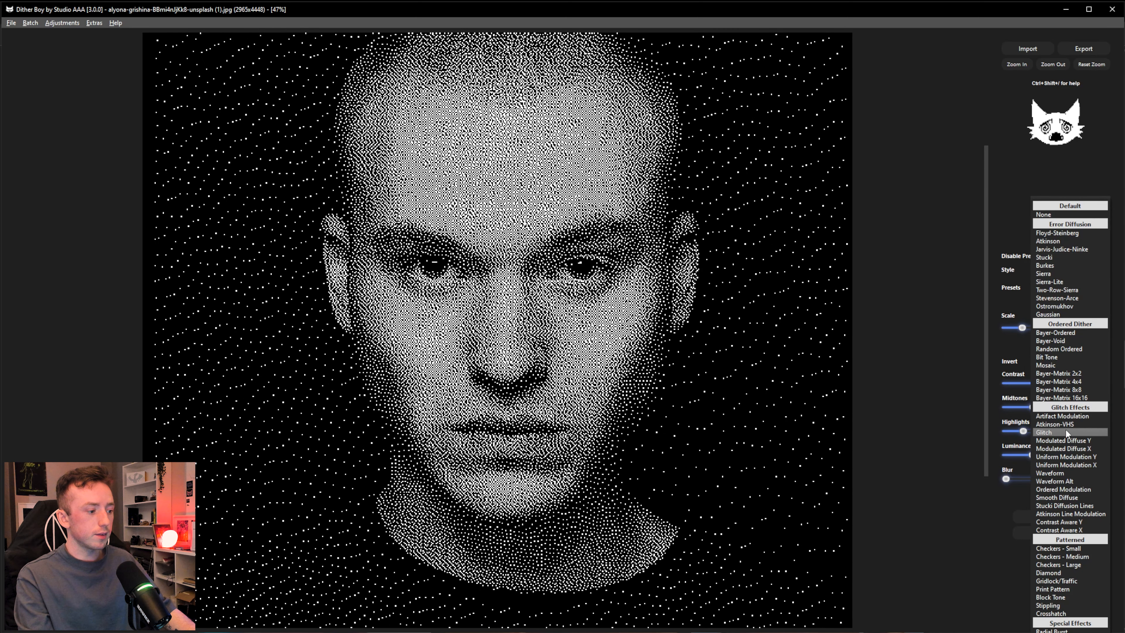
{"action": "left_click", "coordinate": [1070, 506]}
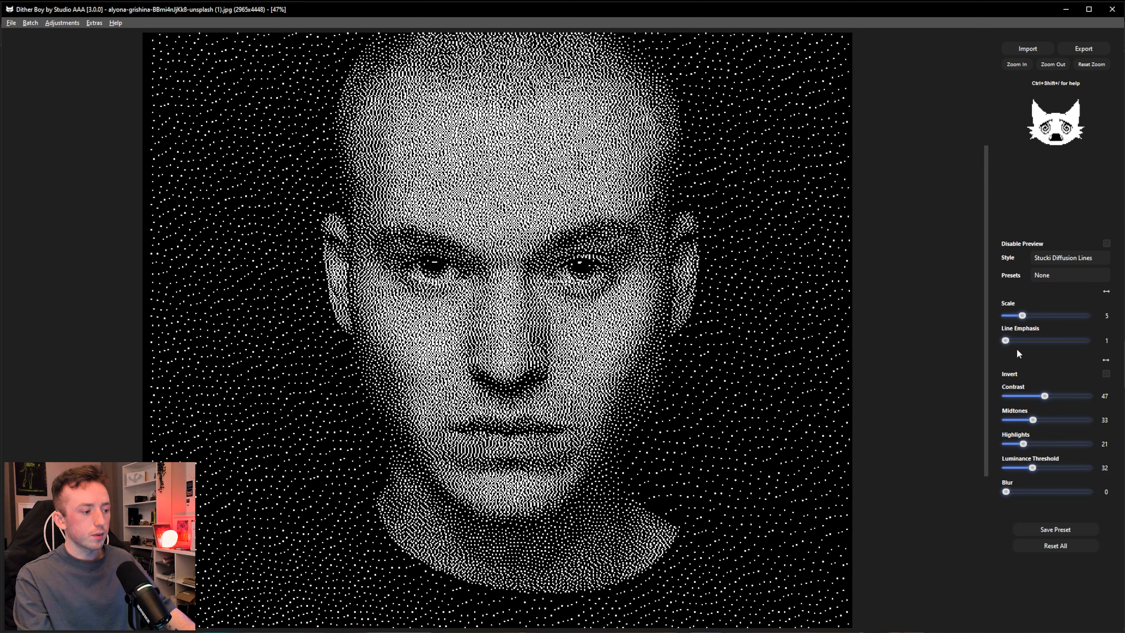
{"action": "left_click_drag", "start_coordinate": [1011, 340], "coordinate": [1076, 341]}
{"action": "left_click_drag", "start_coordinate": [1044, 396], "coordinate": [1037, 396]}
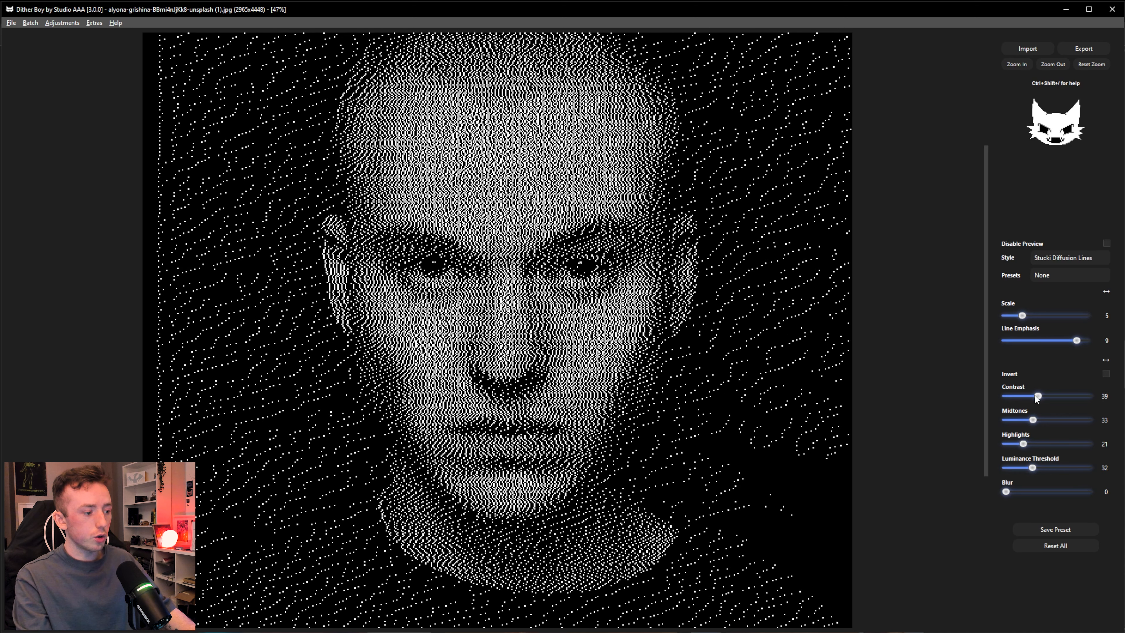
{"action": "left_click_drag", "start_coordinate": [1034, 395], "coordinate": [1035, 395]}
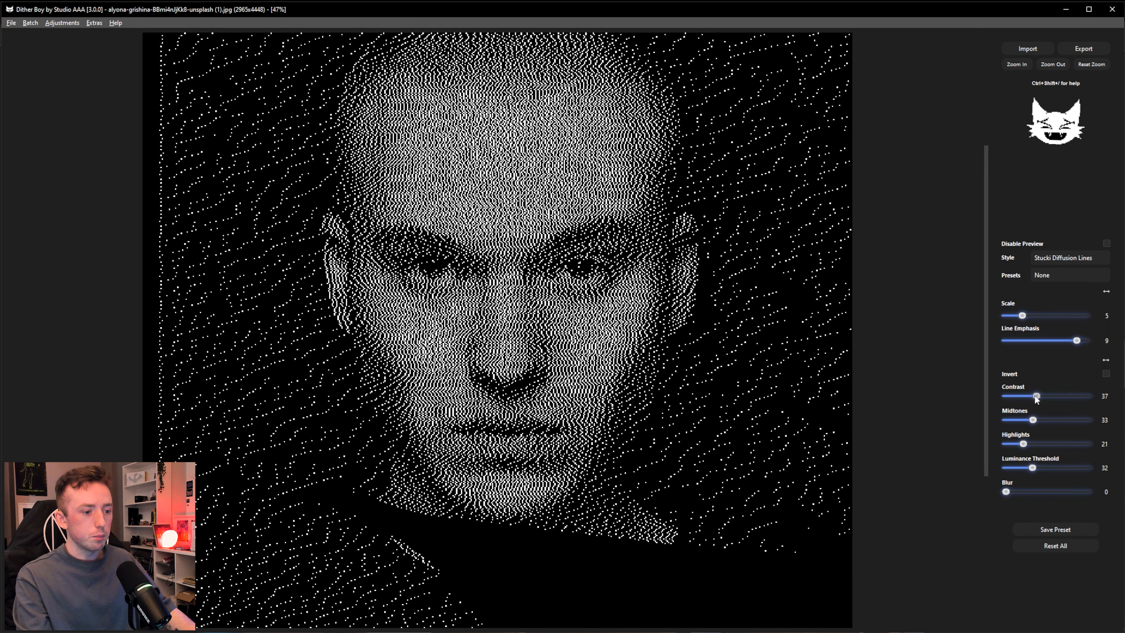
Inspect the line pattern on the face up close, keep Stucki Diffusion Lines, and set the line emphasis to 4.
{"action": "left_click", "coordinate": [1014, 65]}
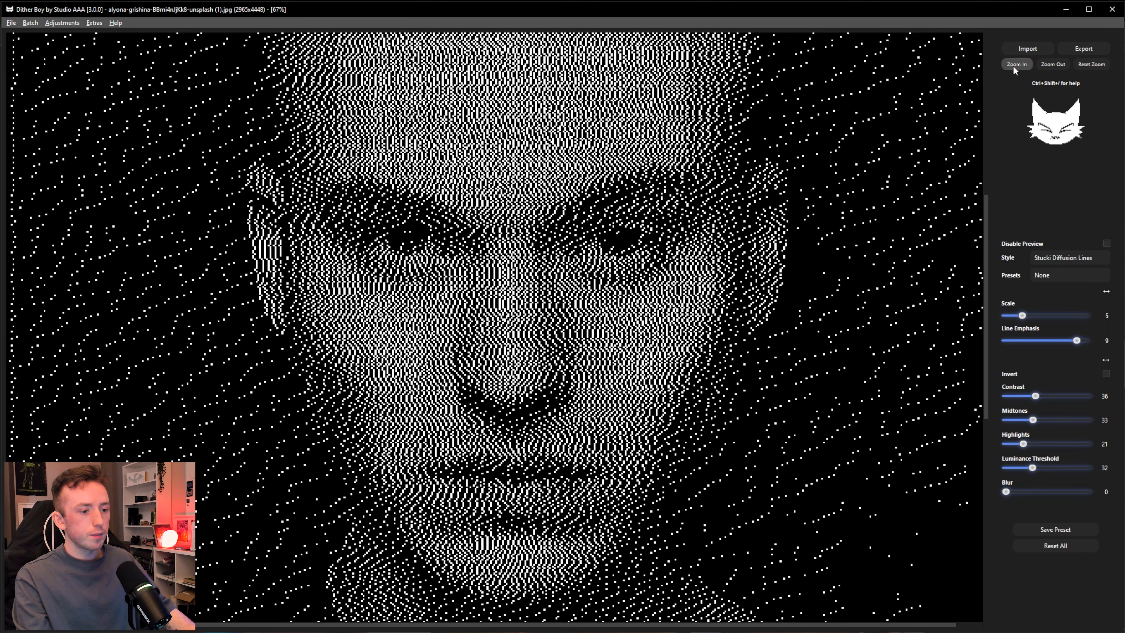
{"action": "left_click", "coordinate": [1015, 65]}
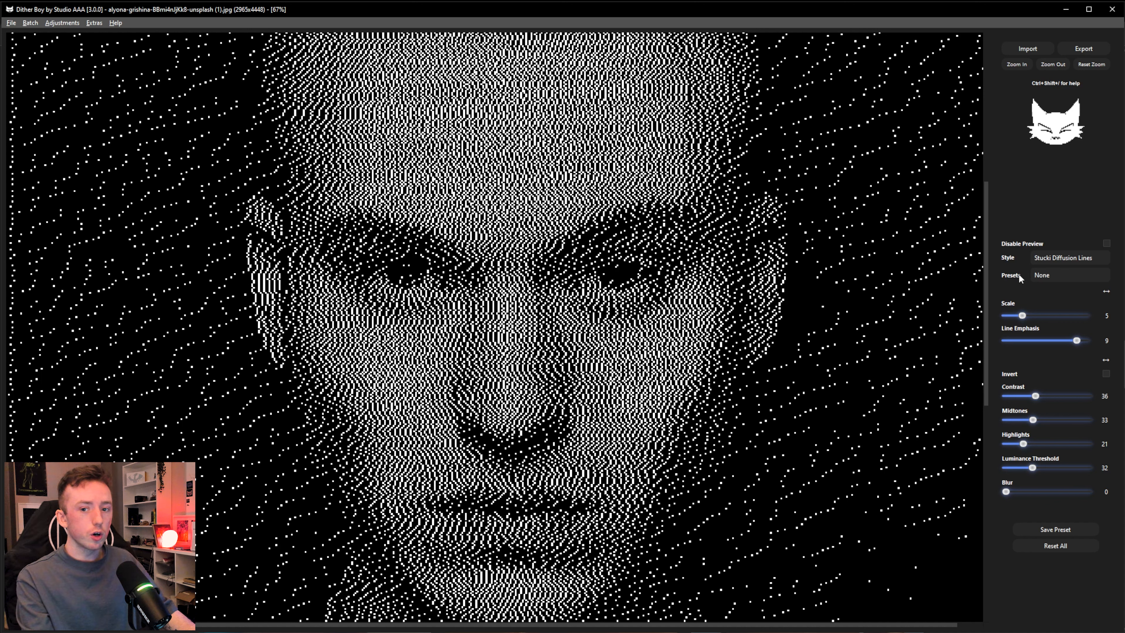
{"action": "left_click", "coordinate": [1032, 258]}
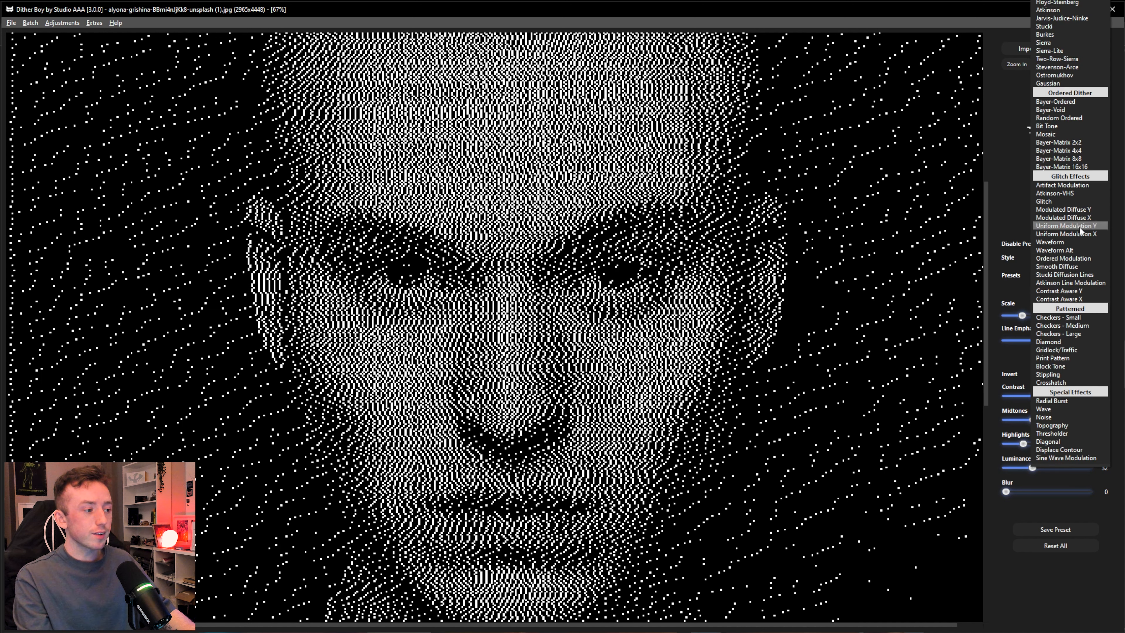
{"action": "left_click", "coordinate": [1064, 274]}
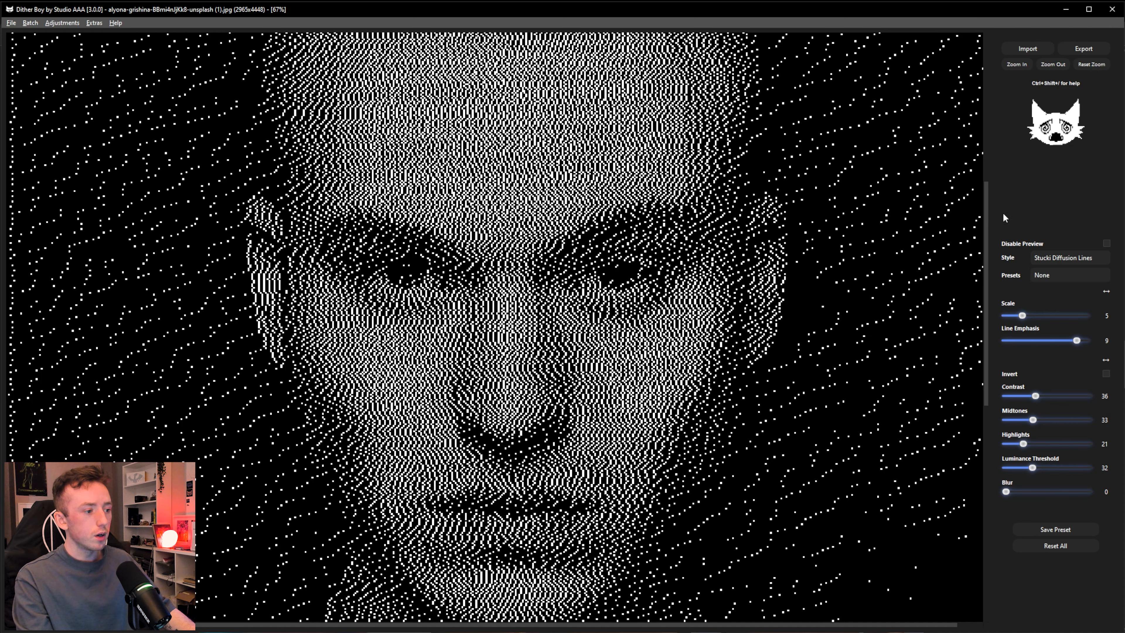
{"action": "left_click_drag", "start_coordinate": [1077, 340], "coordinate": [1034, 342]}
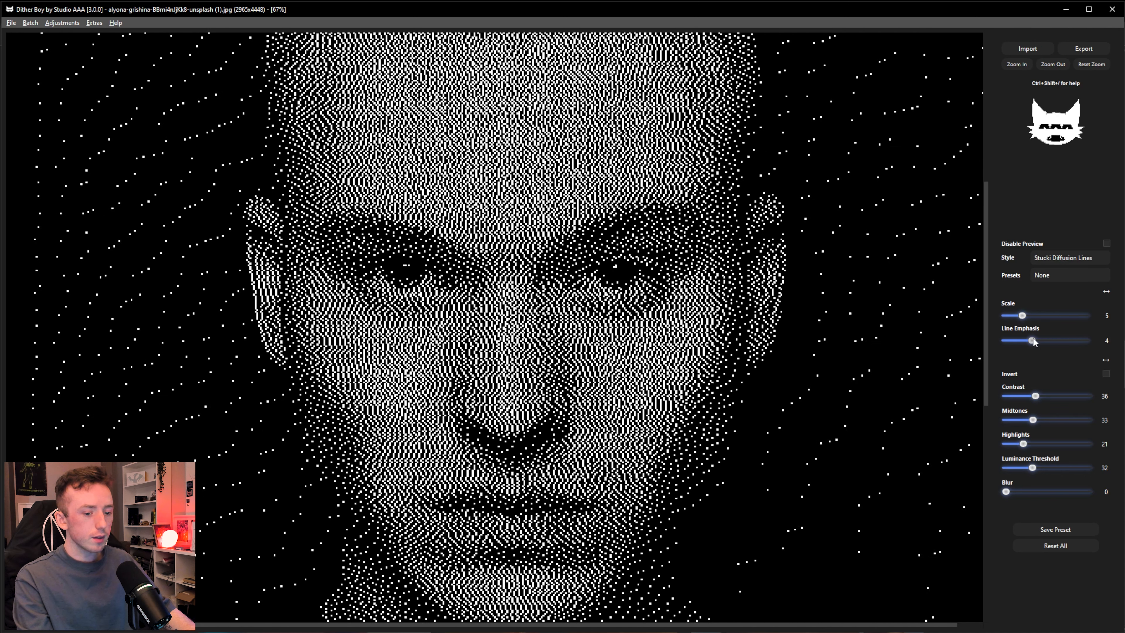
{"action": "left_click", "coordinate": [1065, 258]}
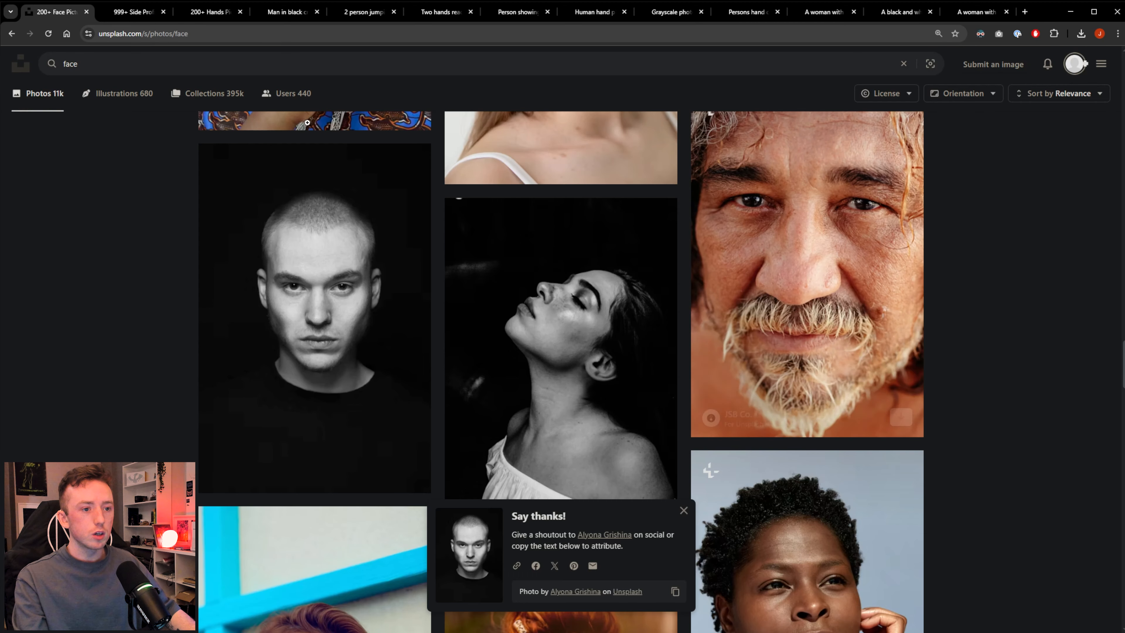
Browse the side-profile photos on Unsplash in the browser and download the black-and-white photo of a cat in profile.
{"action": "left_click", "coordinate": [153, 14]}
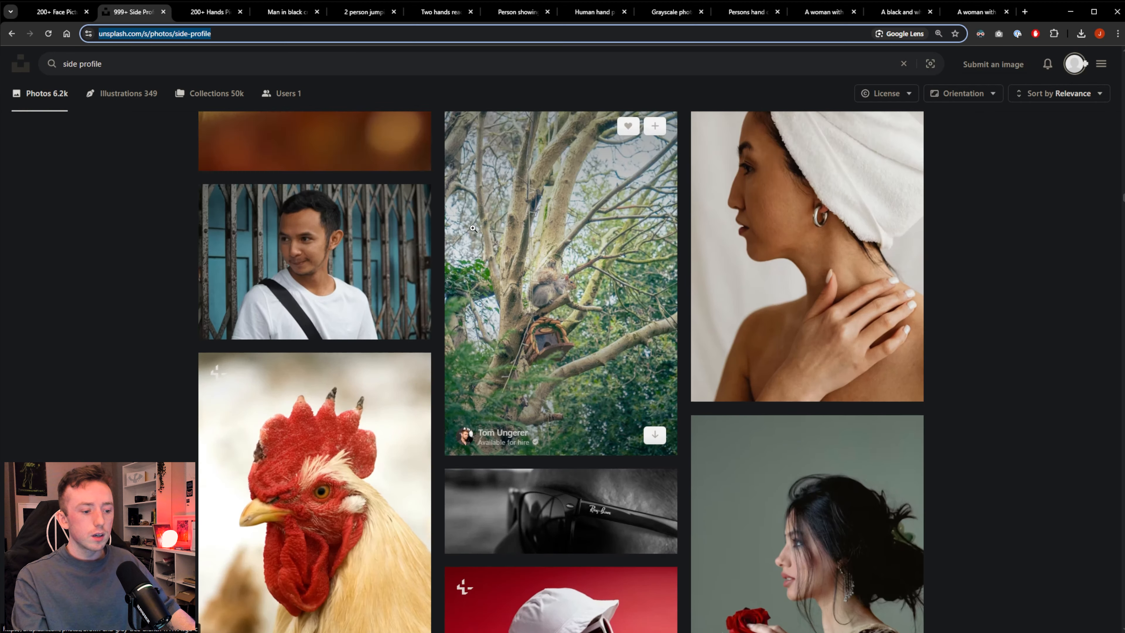
{"action": "scroll", "coordinate": [593, 244], "scroll_direction": "down", "scroll_amount": 10}
{"action": "scroll", "coordinate": [595, 243], "scroll_direction": "down", "scroll_amount": 15}
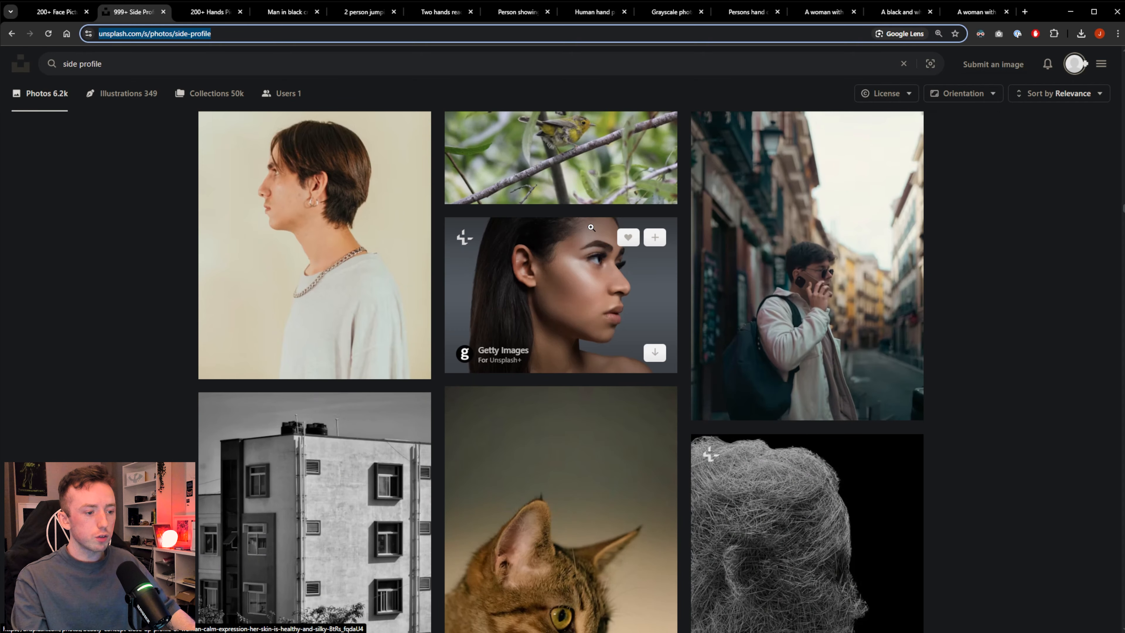
{"action": "scroll", "coordinate": [632, 223], "scroll_direction": "down", "scroll_amount": 10}
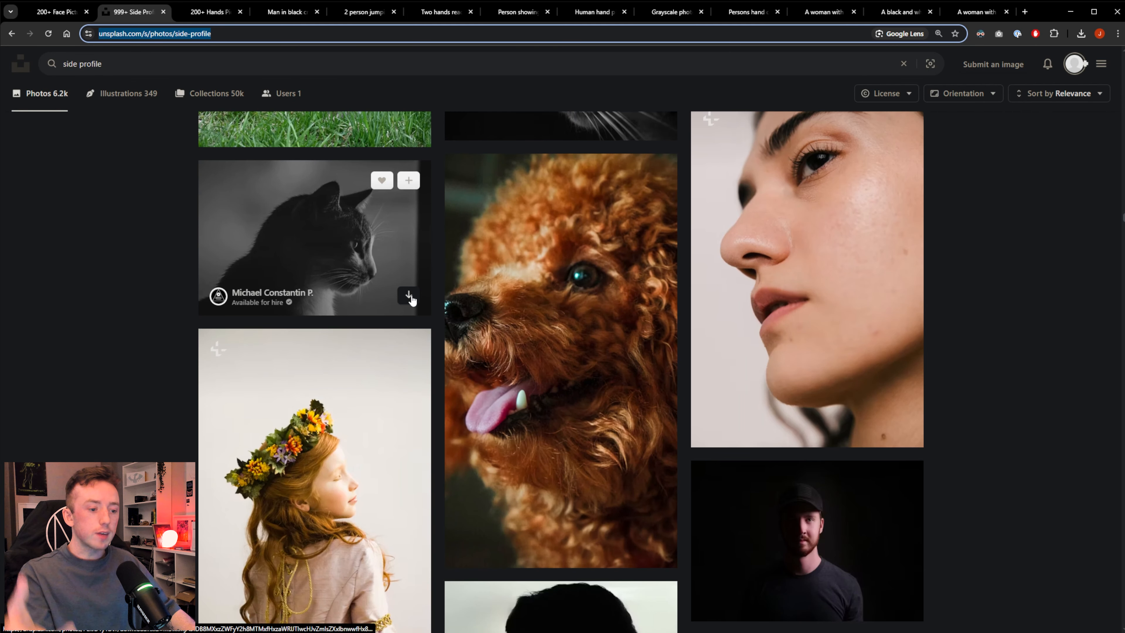
{"action": "left_click", "coordinate": [409, 296]}
Find the silhouette of a woman against an orange background in the side-profile results and download it.
{"action": "scroll", "coordinate": [848, 284], "scroll_direction": "down", "scroll_amount": 8}
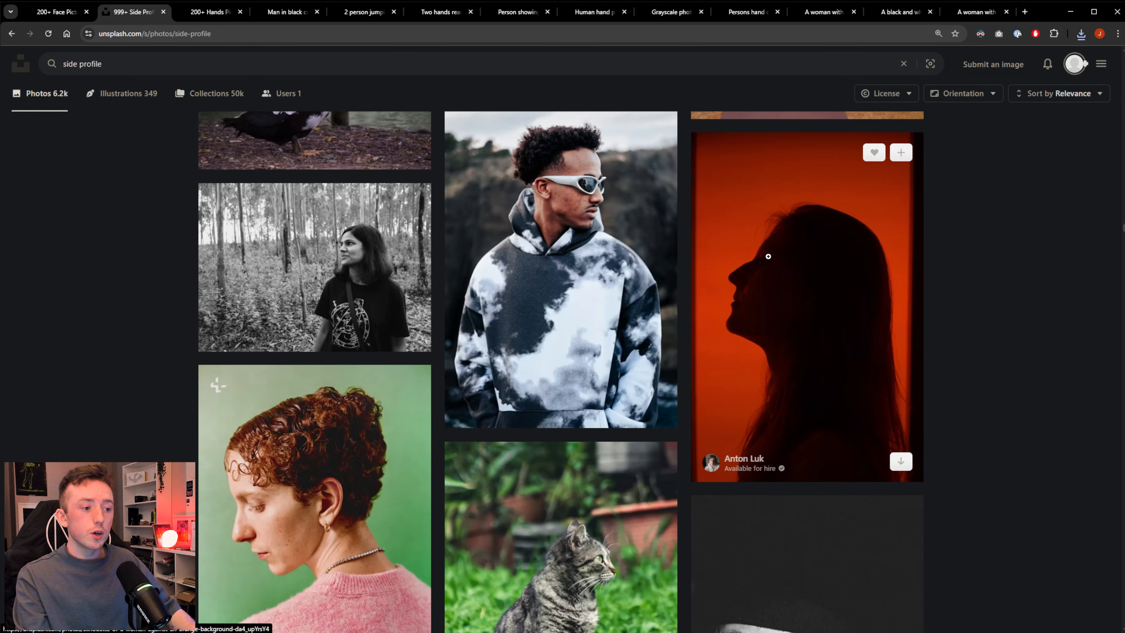
{"action": "left_click", "coordinate": [780, 306]}
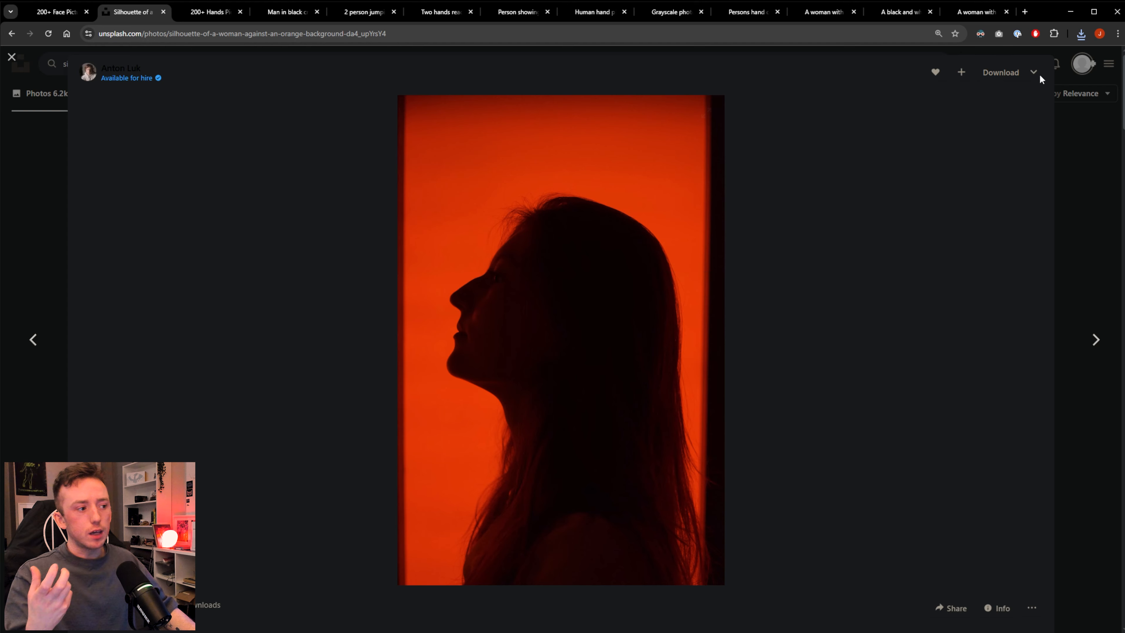
{"action": "left_click", "coordinate": [1000, 72]}
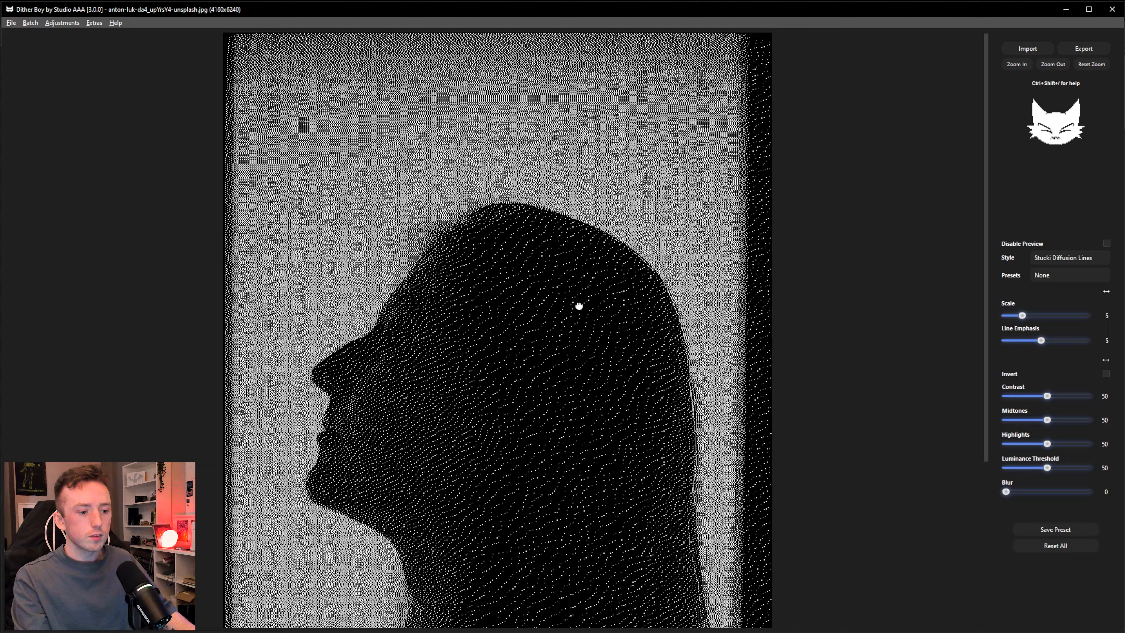
Look at the dithered silhouette's head up close and change its style to Modulated Diffuse Y.
{"action": "scroll", "coordinate": [580, 304], "scroll_direction": "down", "scroll_amount": 3}
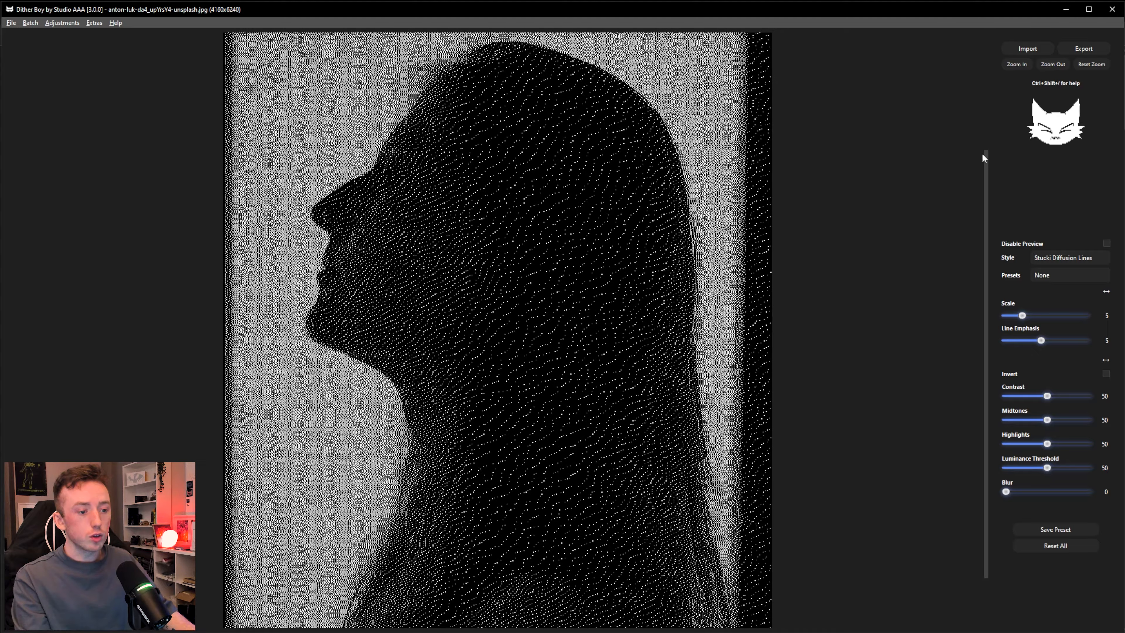
{"action": "left_click", "coordinate": [1016, 64]}
{"action": "left_click_drag", "start_coordinate": [674, 177], "coordinate": [683, 286]}
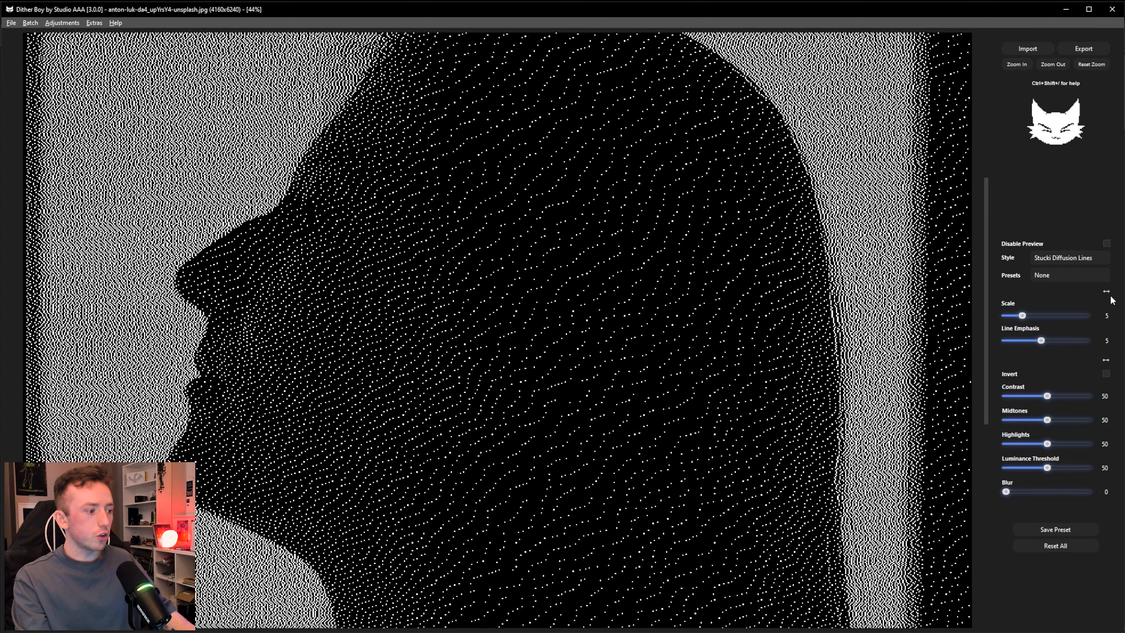
{"action": "left_click", "coordinate": [1071, 257]}
{"action": "left_click", "coordinate": [1072, 252]}
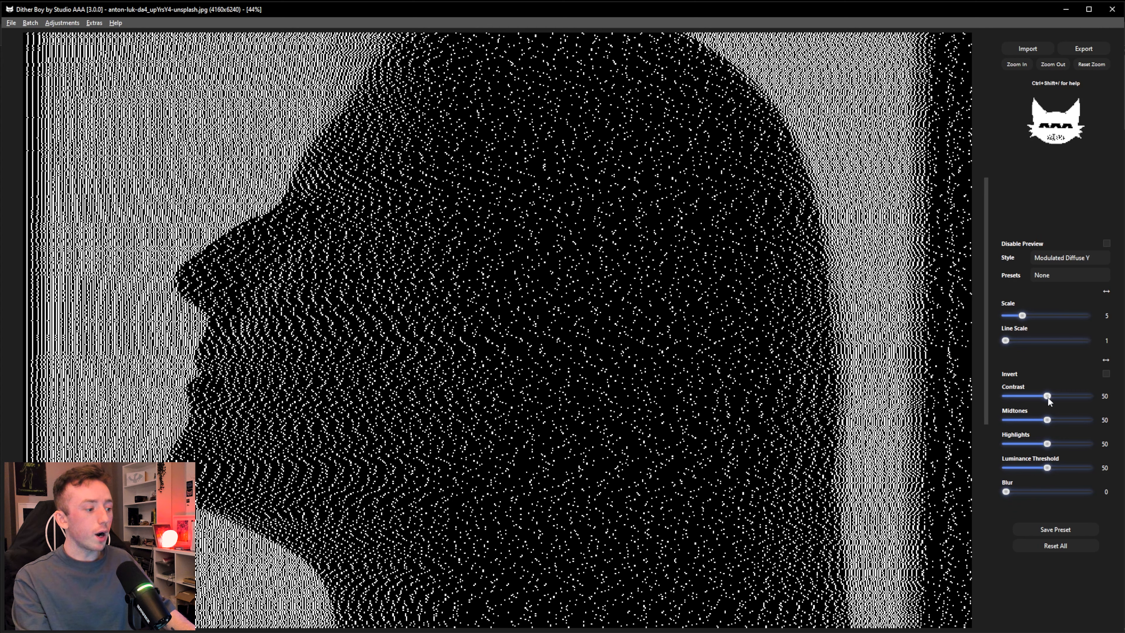
Set the silhouette's luminance threshold to 100 and contrast to 25, and check the effect on the whole head.
{"action": "left_click_drag", "start_coordinate": [1046, 467], "coordinate": [1088, 467]}
{"action": "left_click_drag", "start_coordinate": [1047, 396], "coordinate": [1028, 398]}
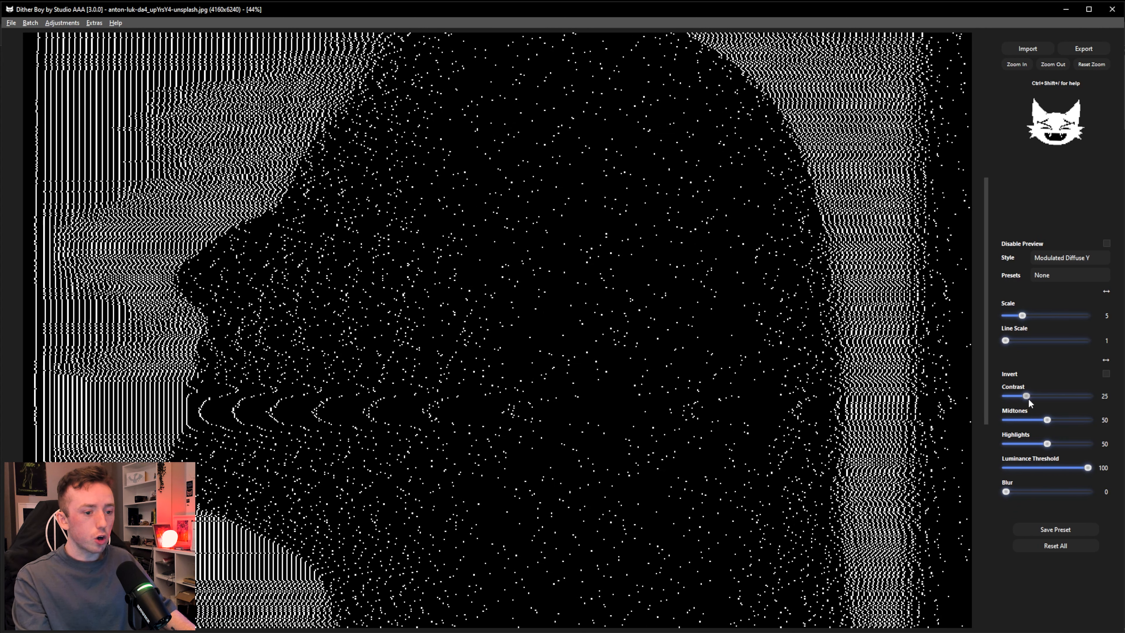
{"action": "left_click", "coordinate": [1041, 66]}
{"action": "left_click", "coordinate": [1041, 65]}
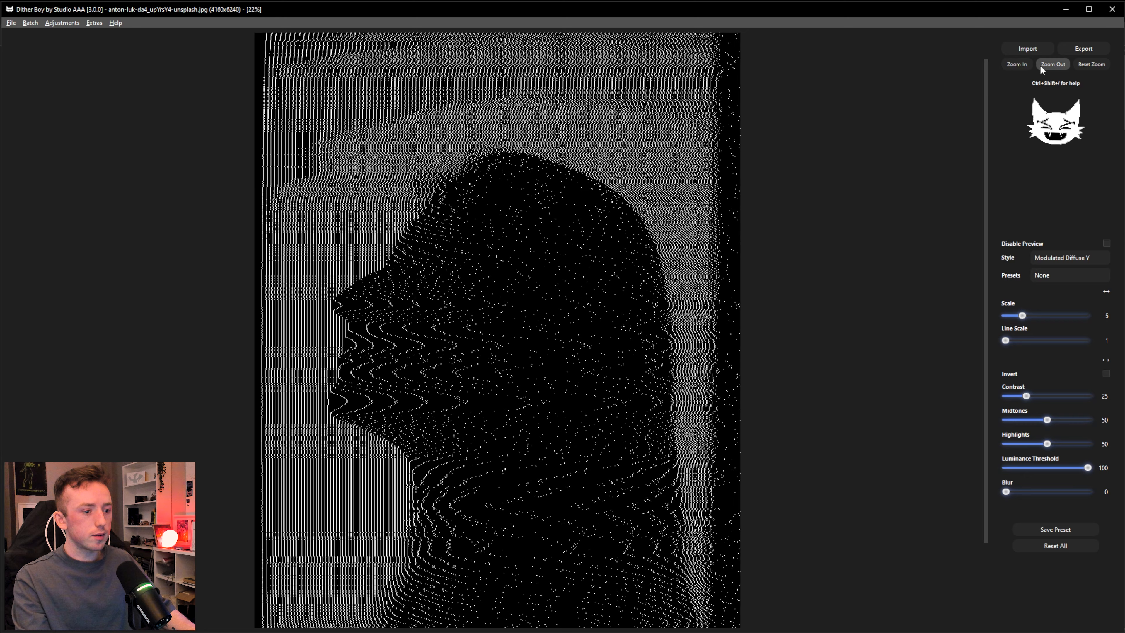
{"action": "left_click", "coordinate": [1017, 64]}
{"action": "left_click_drag", "start_coordinate": [585, 341], "coordinate": [540, 131]}
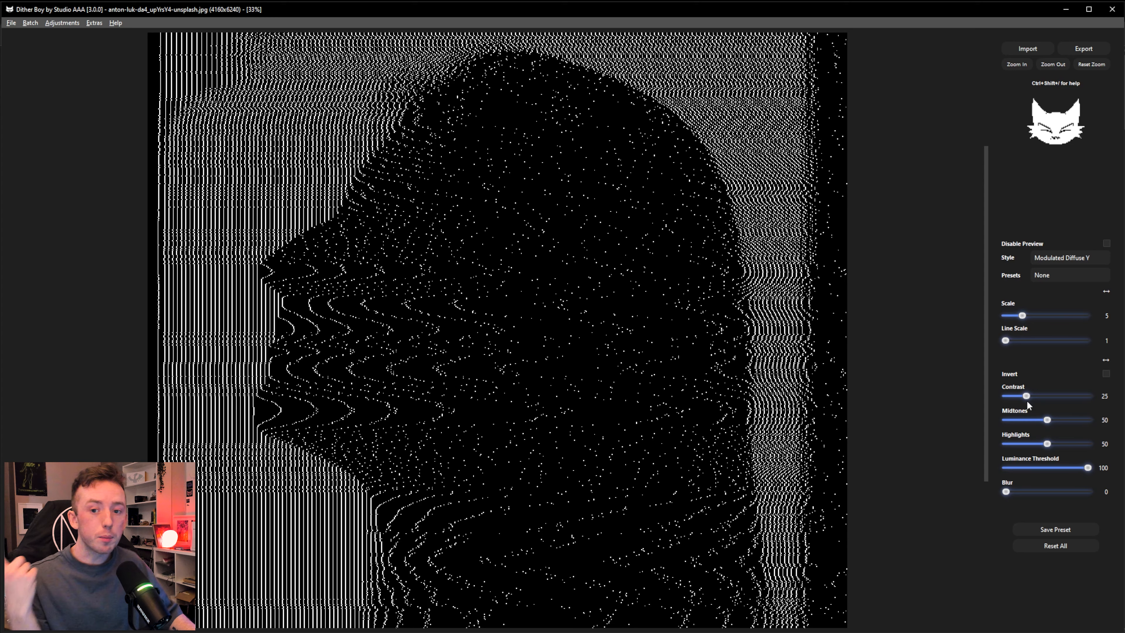
Try a line scale of 20 on the silhouette, return it to 1, and set the contrast to 64.
{"action": "left_click_drag", "start_coordinate": [1005, 341], "coordinate": [1094, 344]}
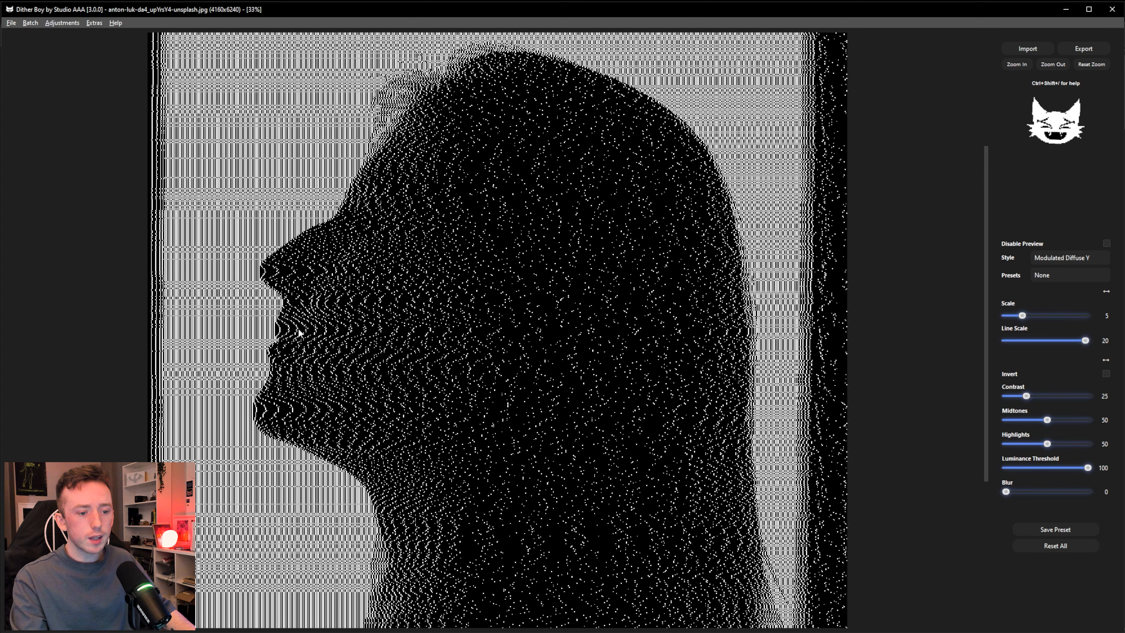
{"action": "left_click_drag", "start_coordinate": [1085, 340], "coordinate": [1000, 357]}
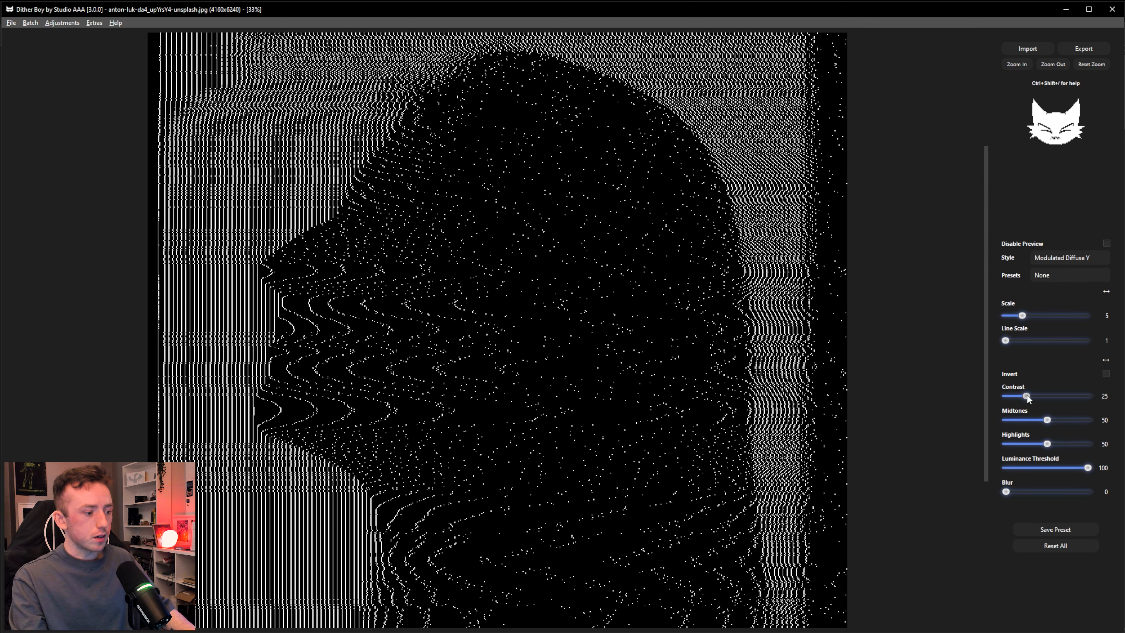
{"action": "left_click_drag", "start_coordinate": [1027, 395], "coordinate": [1058, 396]}
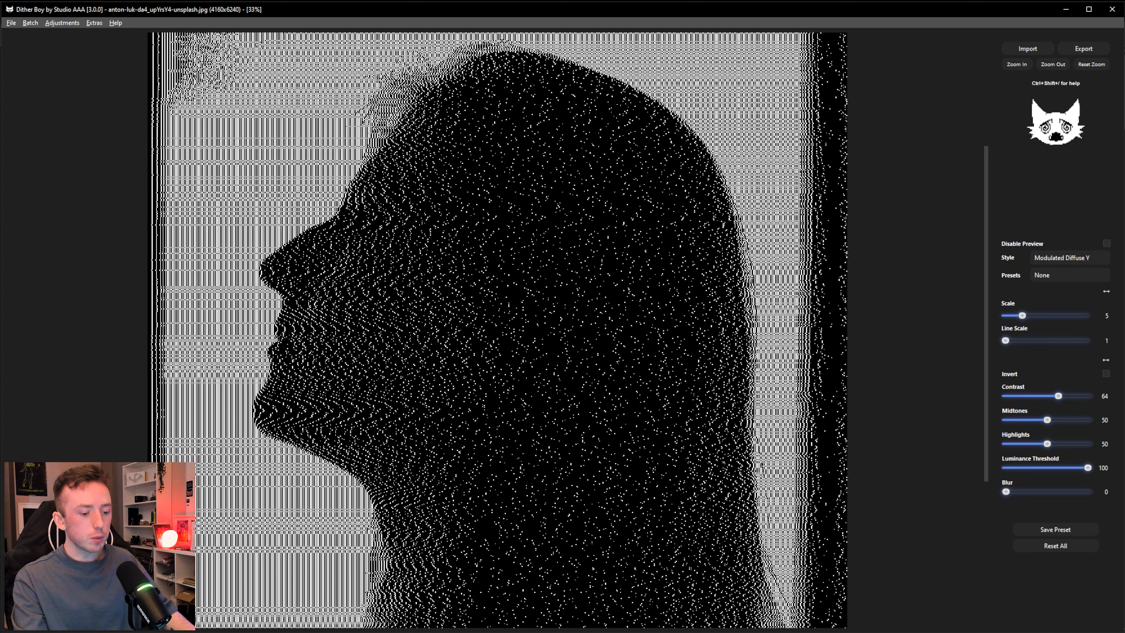
Switch to the browser and examine the shadow detail of the face in the original silhouette photo at enlarged size.
{"action": "key", "text": "alt+Tab"}
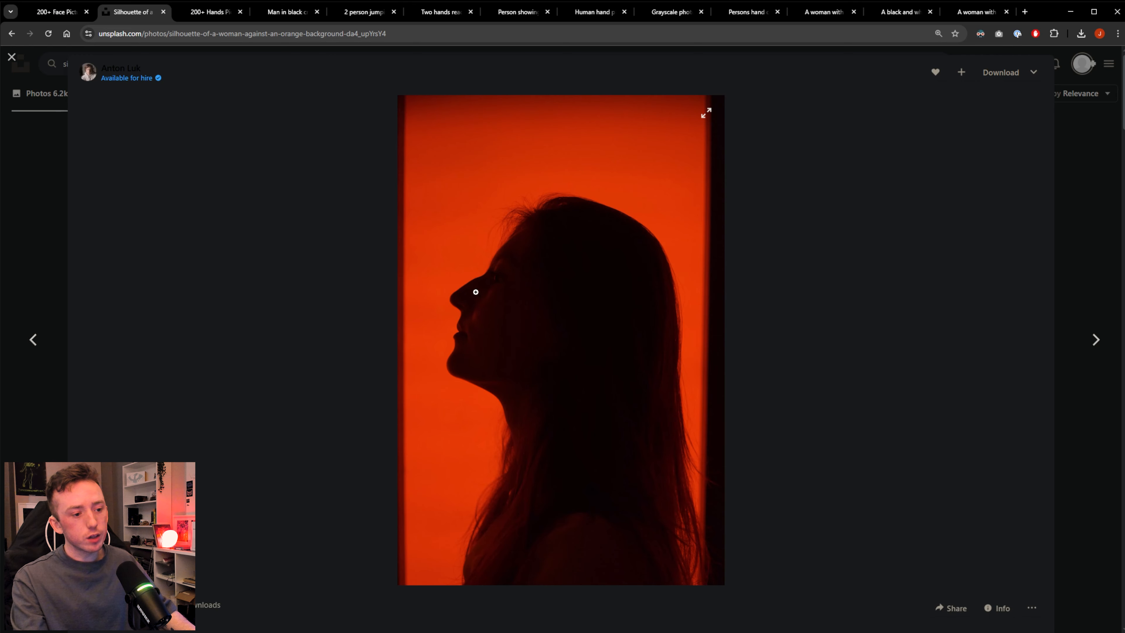
{"action": "left_click", "coordinate": [529, 245]}
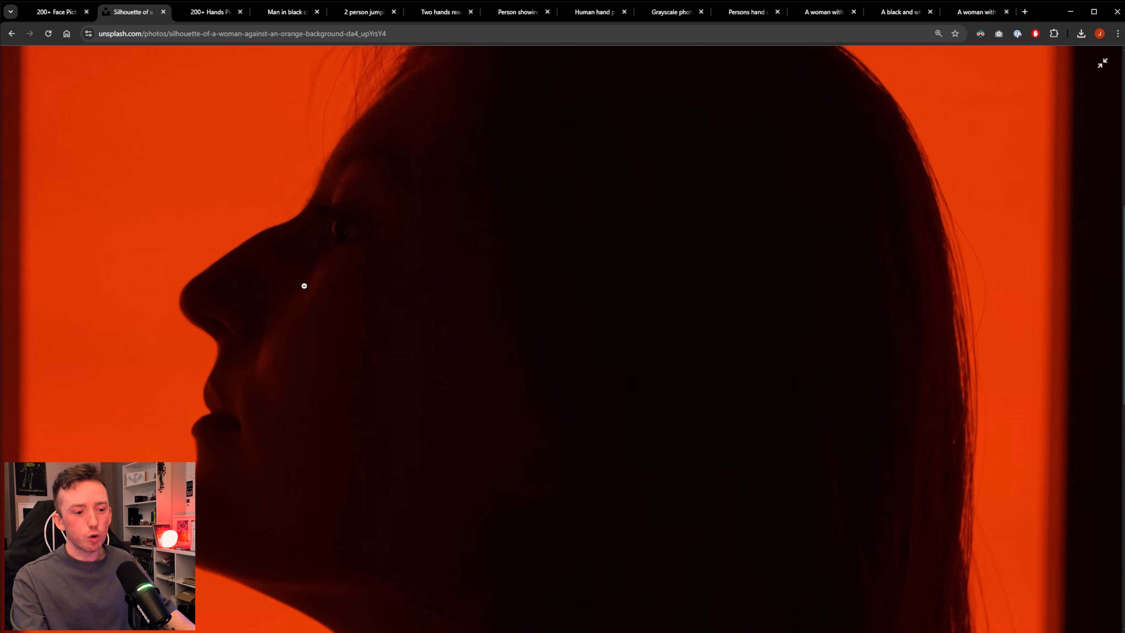
{"action": "left_click", "coordinate": [844, 271]}
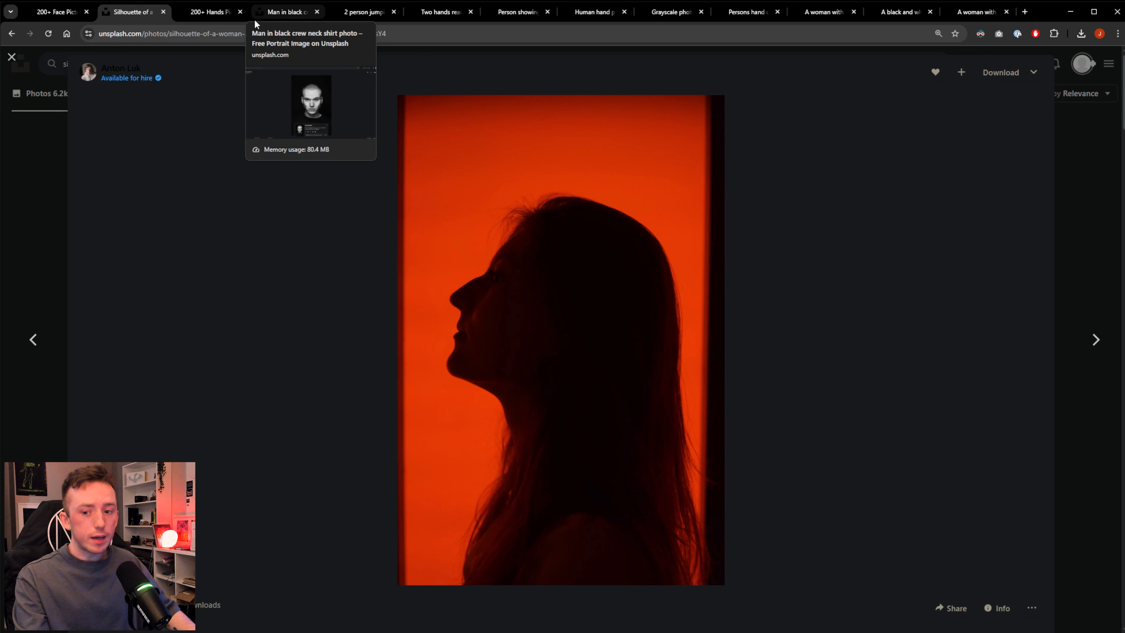
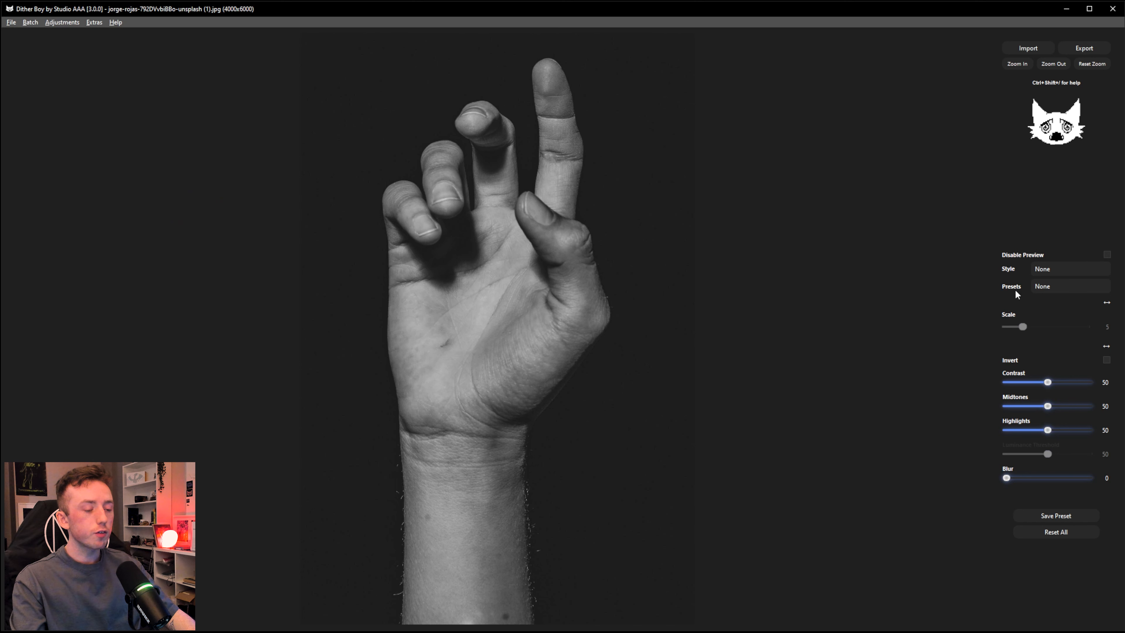
Apply the Modulated Diffuse X style to the hand photo and set its contrast to 16.
{"action": "left_click", "coordinate": [1068, 275]}
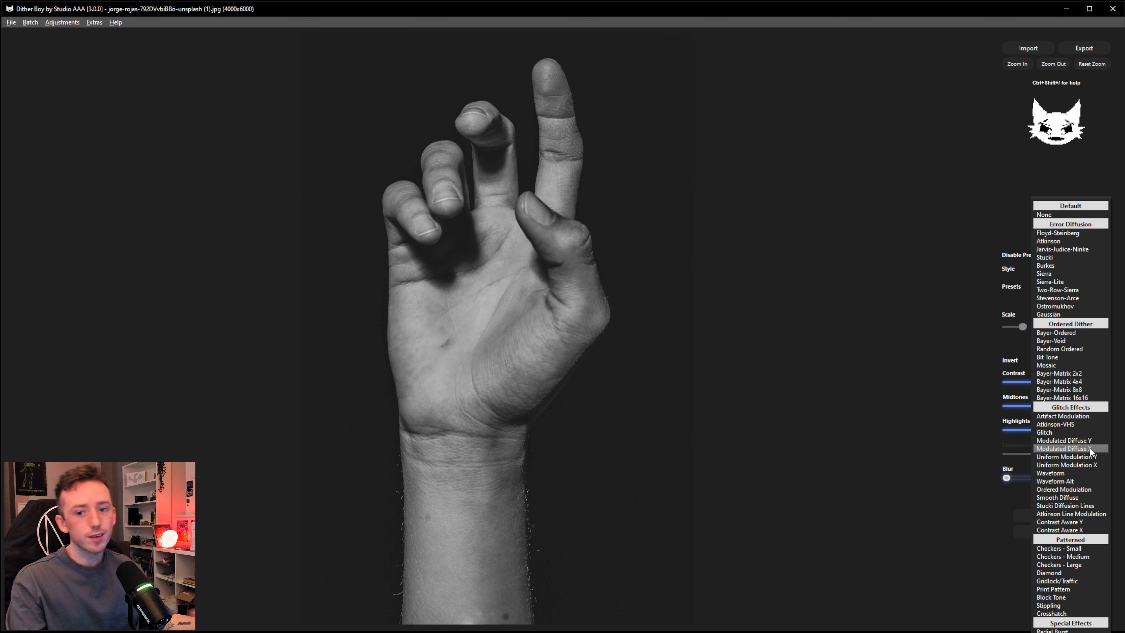
{"action": "left_click", "coordinate": [1090, 449]}
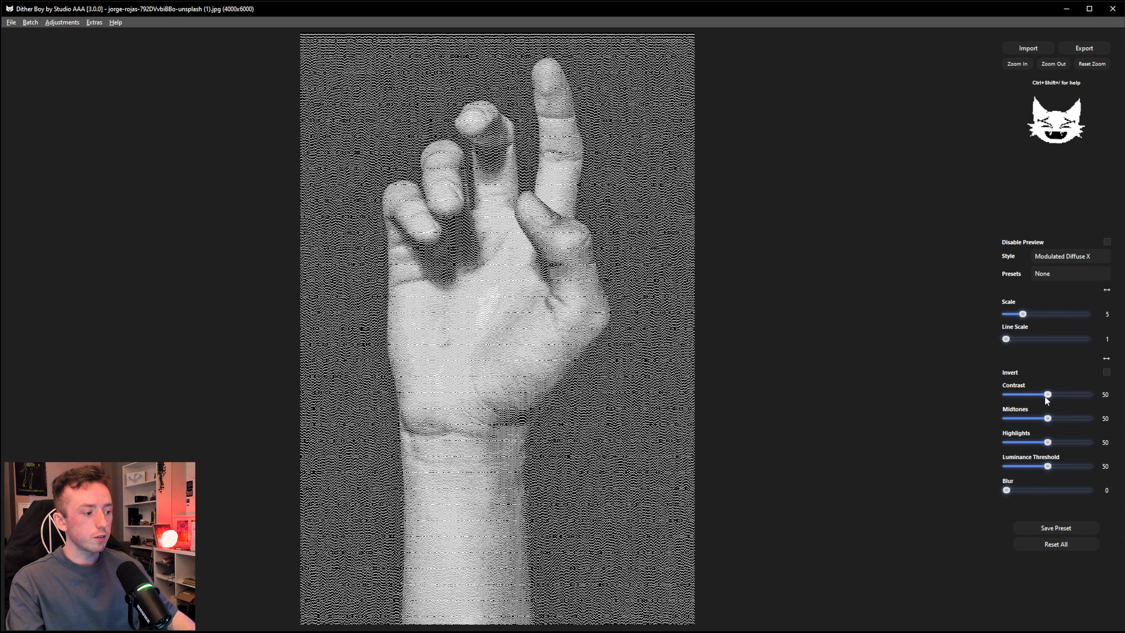
{"action": "left_click_drag", "start_coordinate": [1046, 395], "coordinate": [1019, 394]}
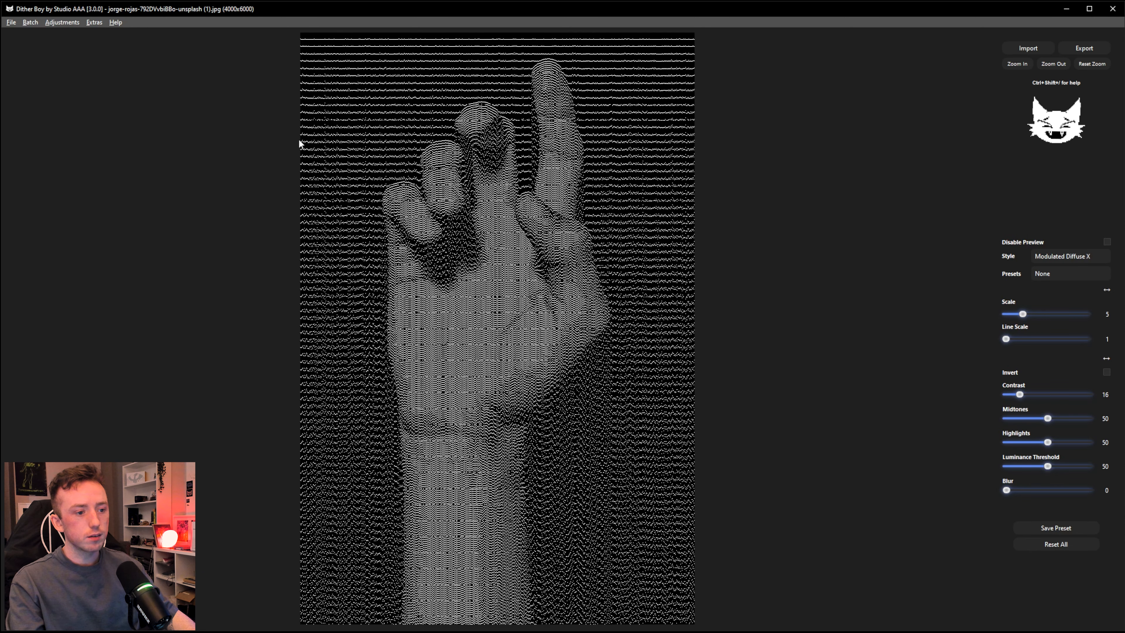
Apply the Uniform Modulation Y style to the hand photo and set its contrast to 10.
{"action": "left_click", "coordinate": [1090, 260]}
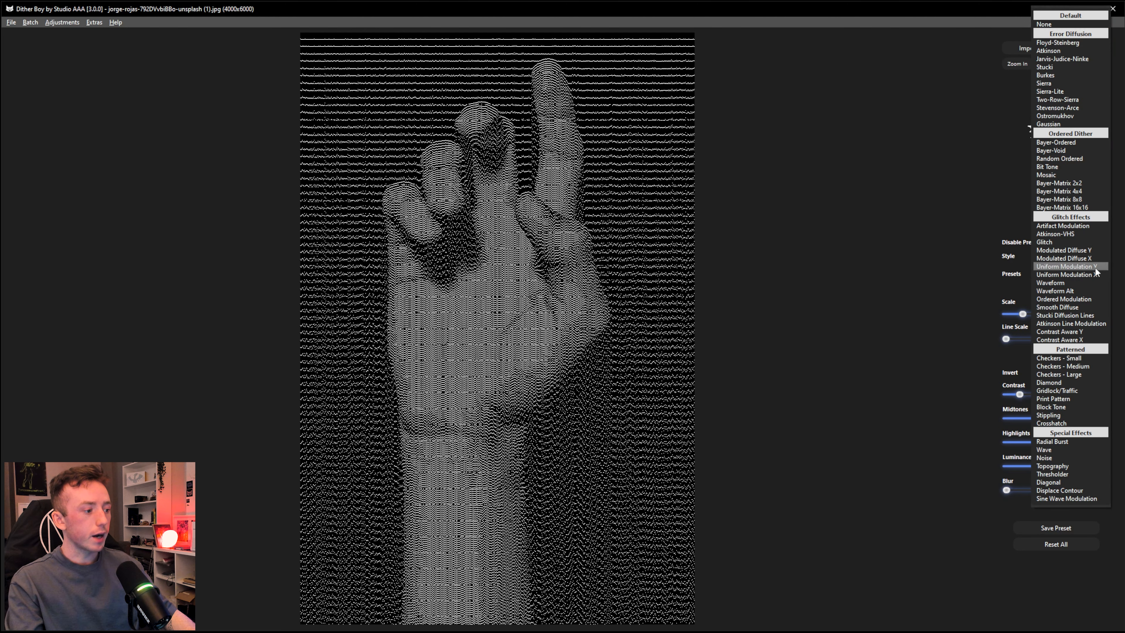
{"action": "left_click", "coordinate": [1095, 267]}
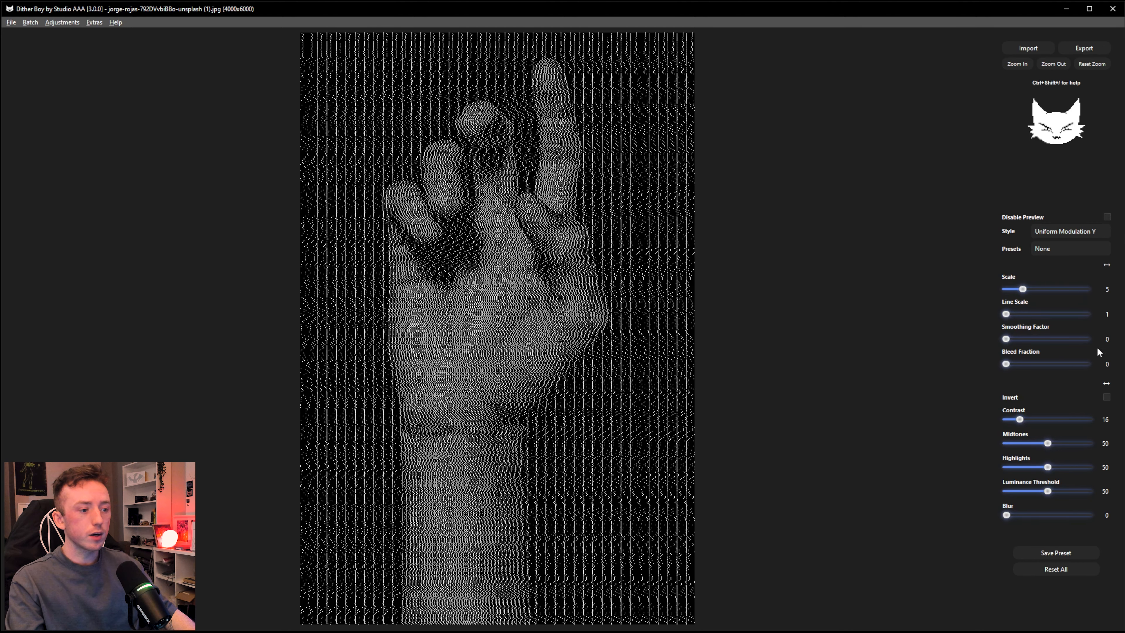
{"action": "left_click_drag", "start_coordinate": [1019, 419], "coordinate": [1016, 420]}
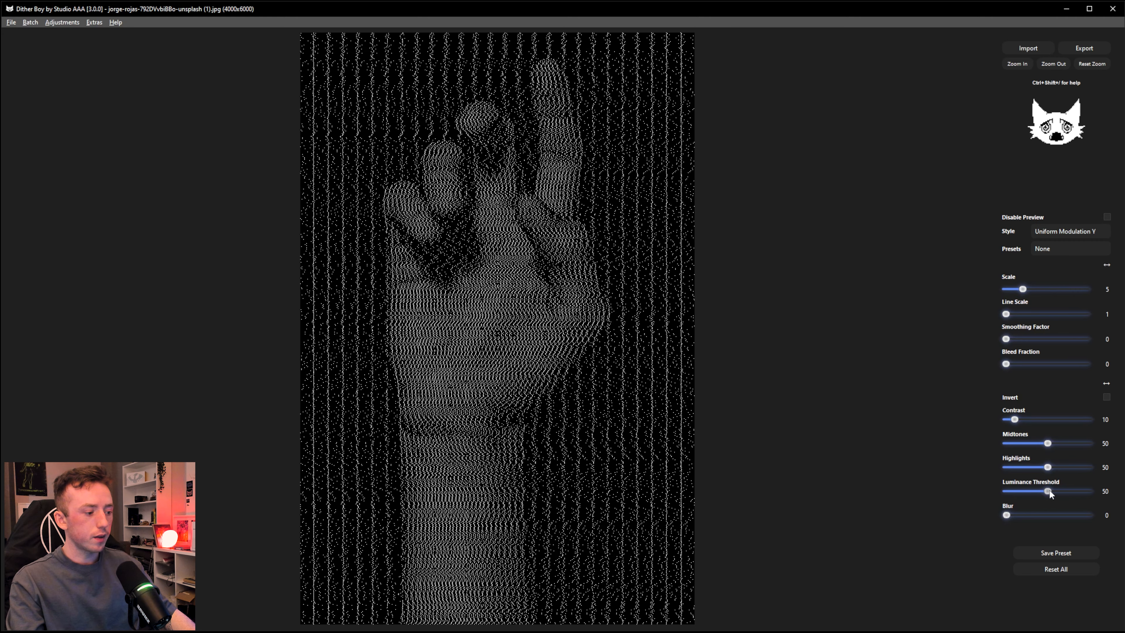
Set the hand's luminance threshold to 100, midtones to 34, highlights to 61 and scale to 6.
{"action": "left_click_drag", "start_coordinate": [1049, 491], "coordinate": [1090, 491]}
{"action": "left_click_drag", "start_coordinate": [1048, 442], "coordinate": [1060, 473]}
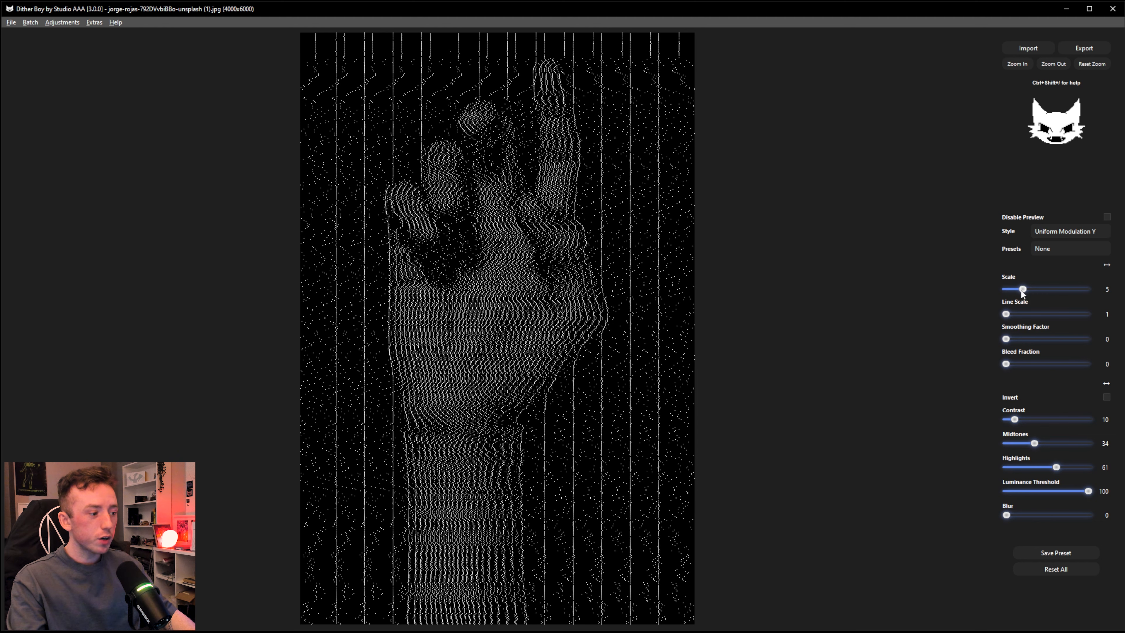
{"action": "left_click_drag", "start_coordinate": [1019, 292], "coordinate": [1027, 298]}
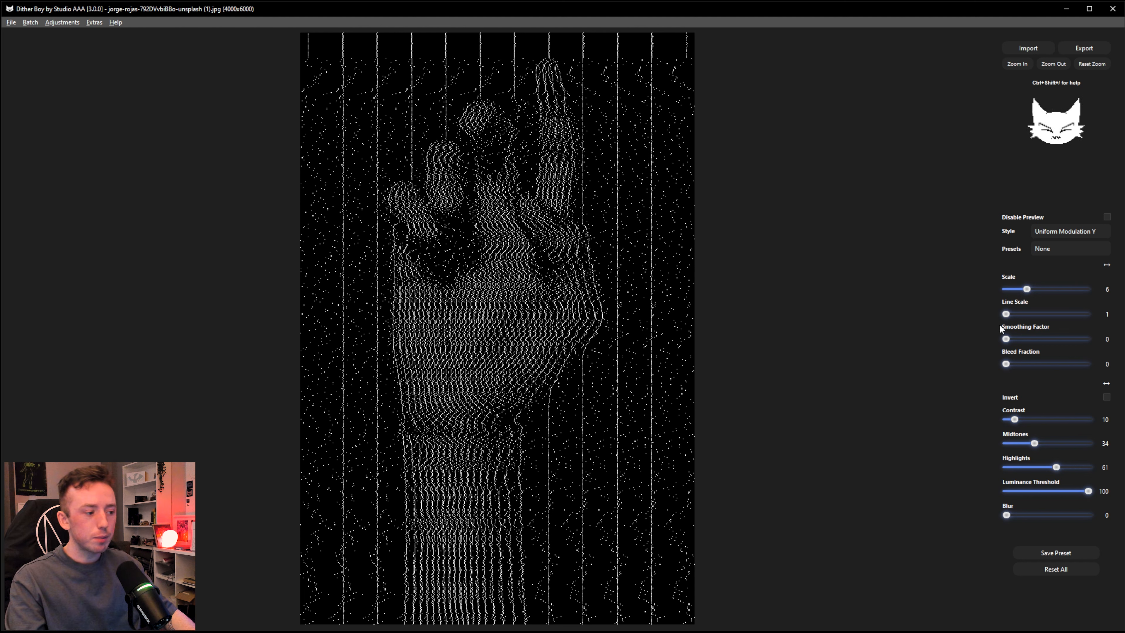
Try a smoothing factor of 1 with bleed fractions of 24 and 50 on the hand, and return both settings to 0.
{"action": "left_click", "coordinate": [1065, 231]}
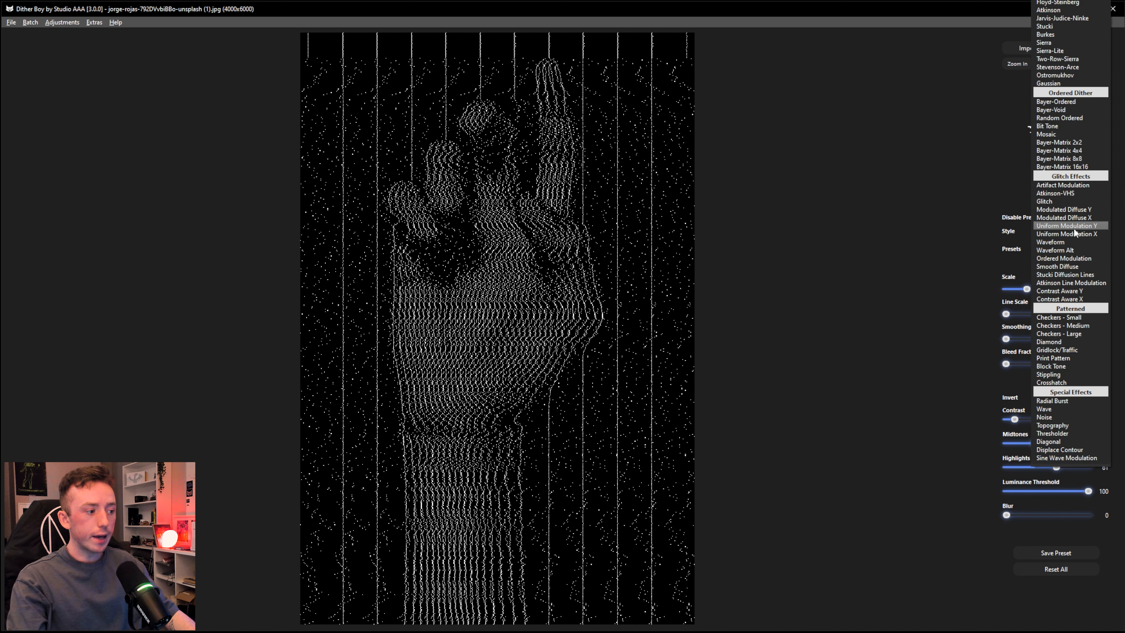
{"action": "left_click", "coordinate": [993, 341]}
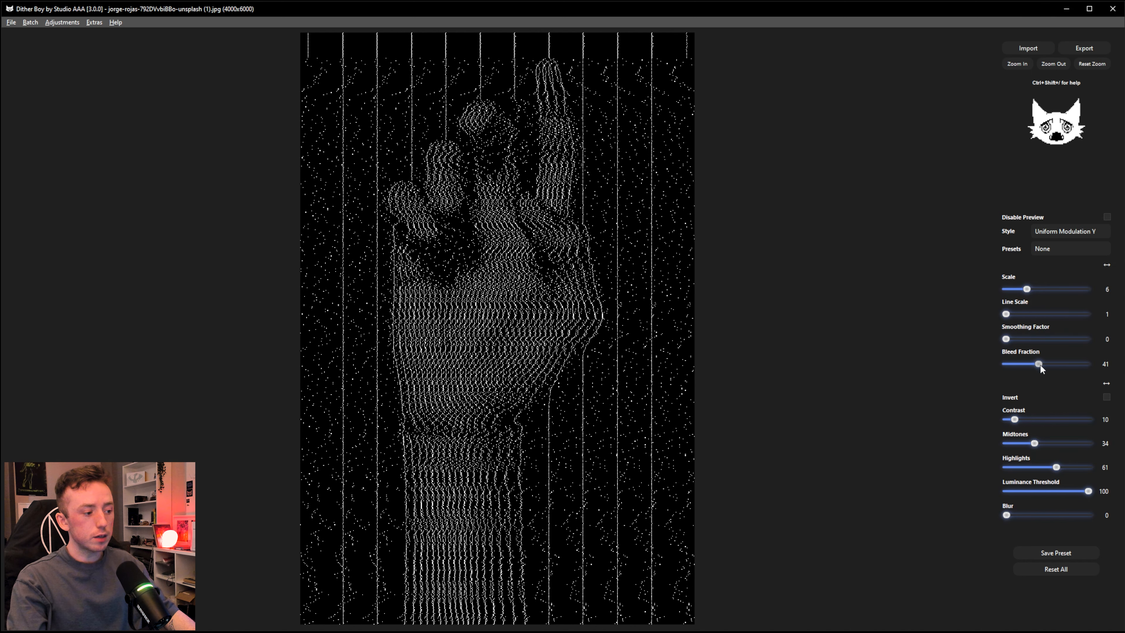
{"action": "left_click_drag", "start_coordinate": [1040, 365], "coordinate": [1084, 348]}
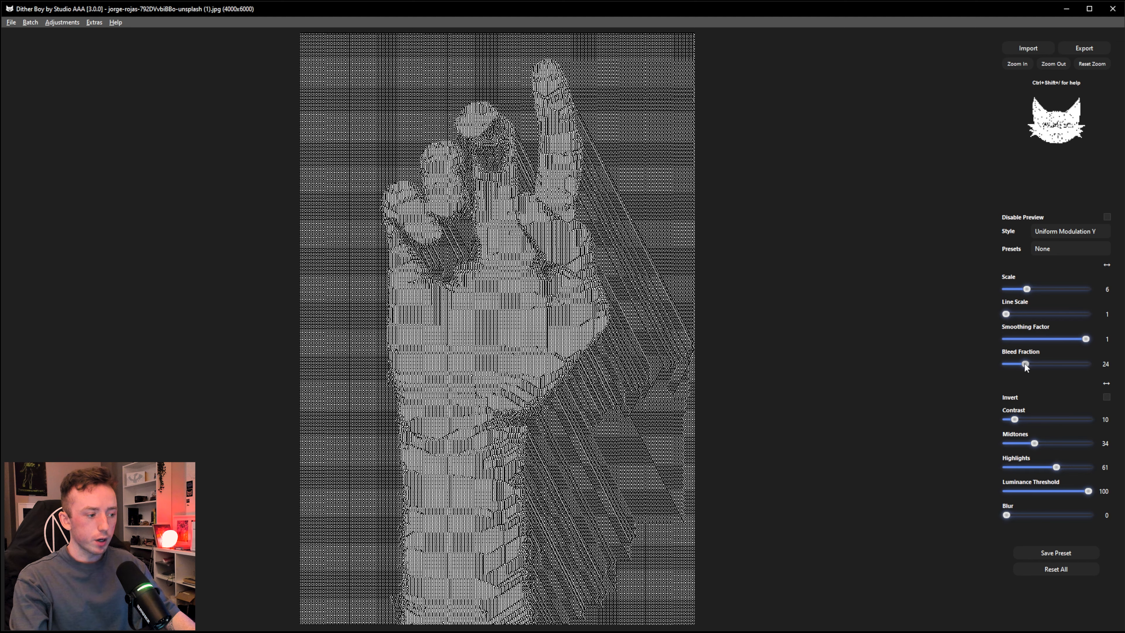
{"action": "mouse_move", "coordinate": [1040, 364]}
{"action": "left_mouse_down"}
{"action": "mouse_move", "coordinate": [1012, 366]}
{"action": "mouse_move", "coordinate": [1077, 364]}
{"action": "mouse_move", "coordinate": [1020, 366]}
{"action": "left_mouse_up"}
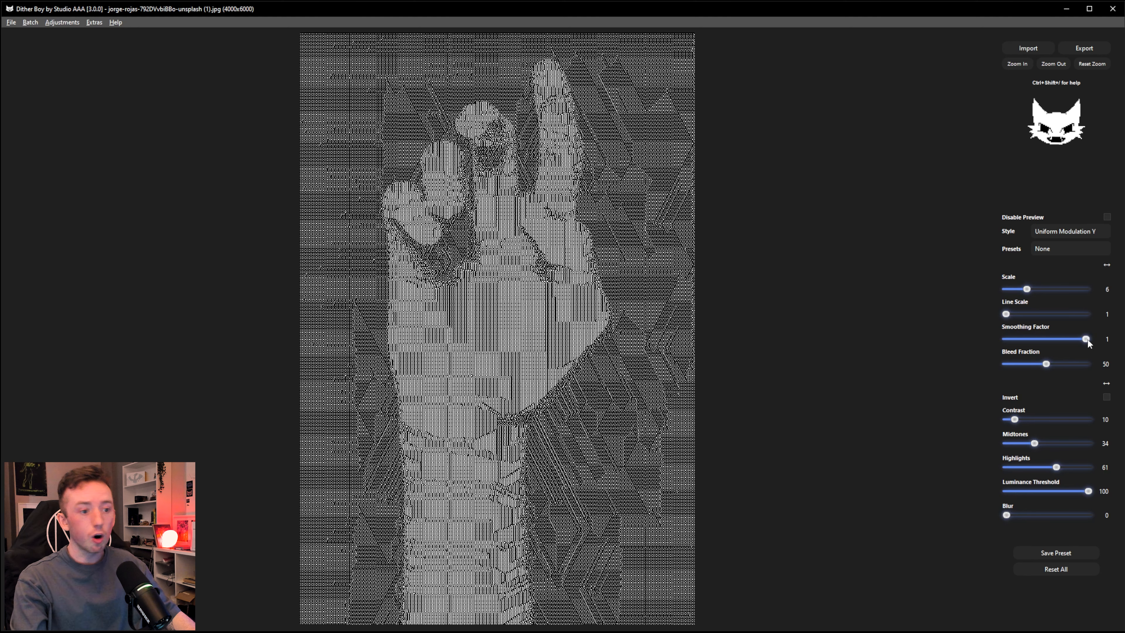
{"action": "left_click_drag", "start_coordinate": [1087, 340], "coordinate": [964, 366]}
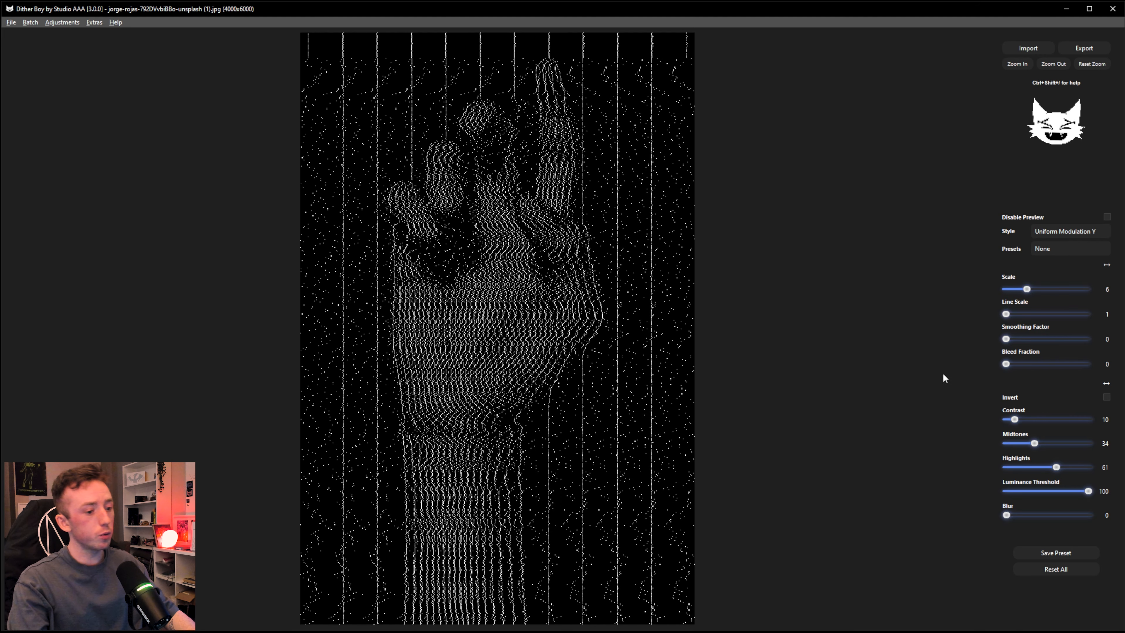
Set the hand's luminance threshold to 75 and blur to 23, keeping the contrast at 10.
{"action": "left_click_drag", "start_coordinate": [1014, 419], "coordinate": [1010, 419]}
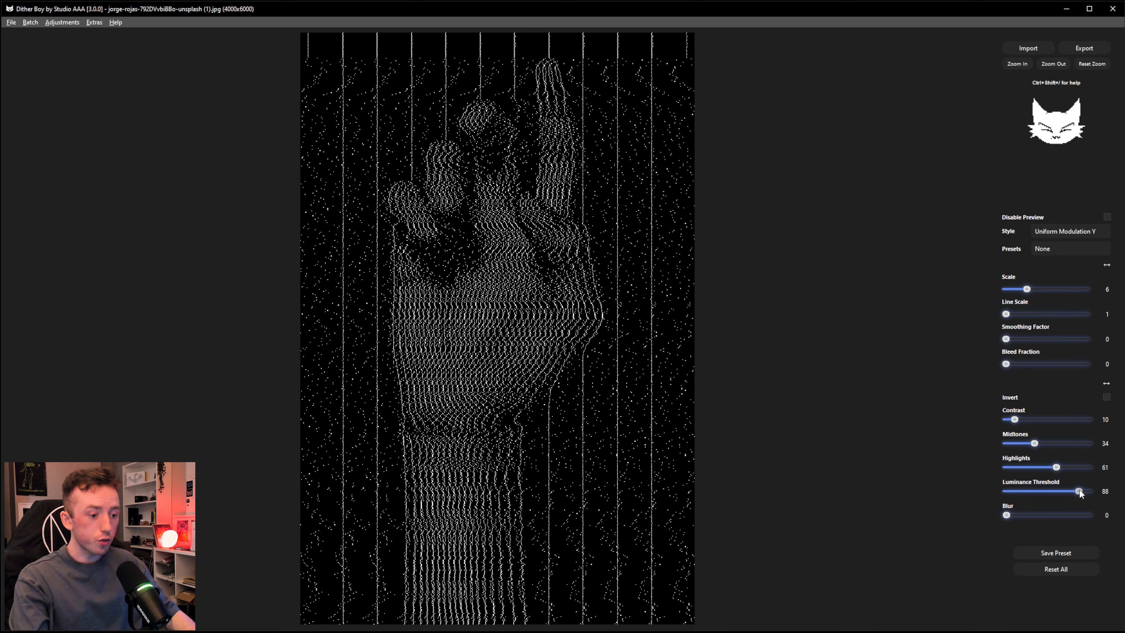
{"action": "mouse_move", "coordinate": [1079, 490]}
{"action": "left_mouse_down"}
{"action": "mouse_move", "coordinate": [1045, 491]}
{"action": "mouse_move", "coordinate": [1068, 490]}
{"action": "left_mouse_up"}
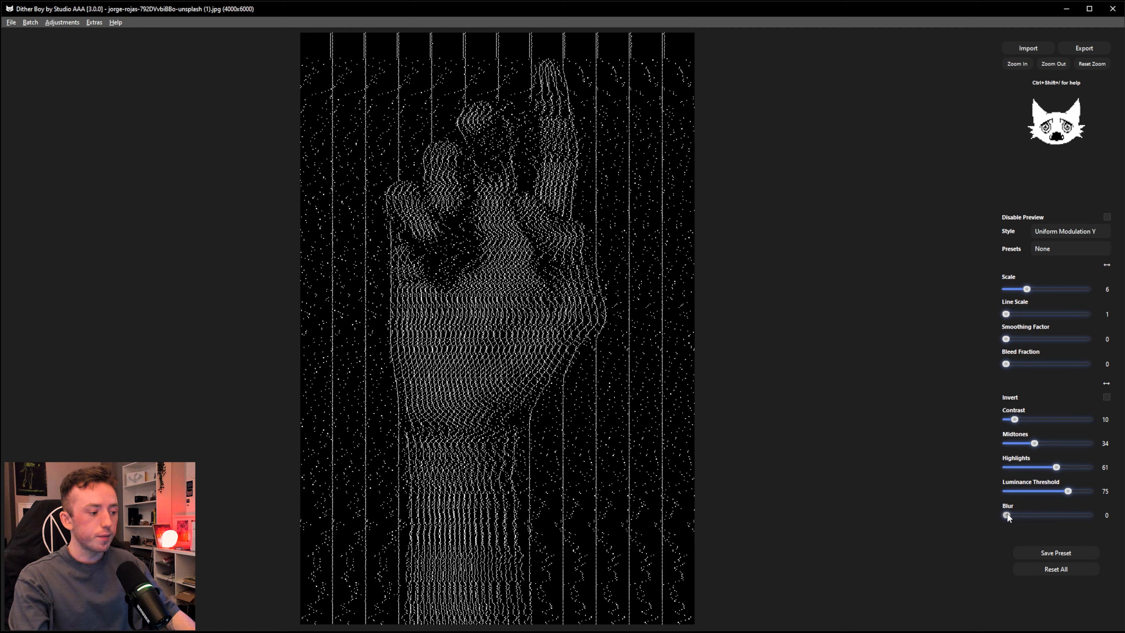
{"action": "left_click_drag", "start_coordinate": [1007, 513], "coordinate": [1014, 513]}
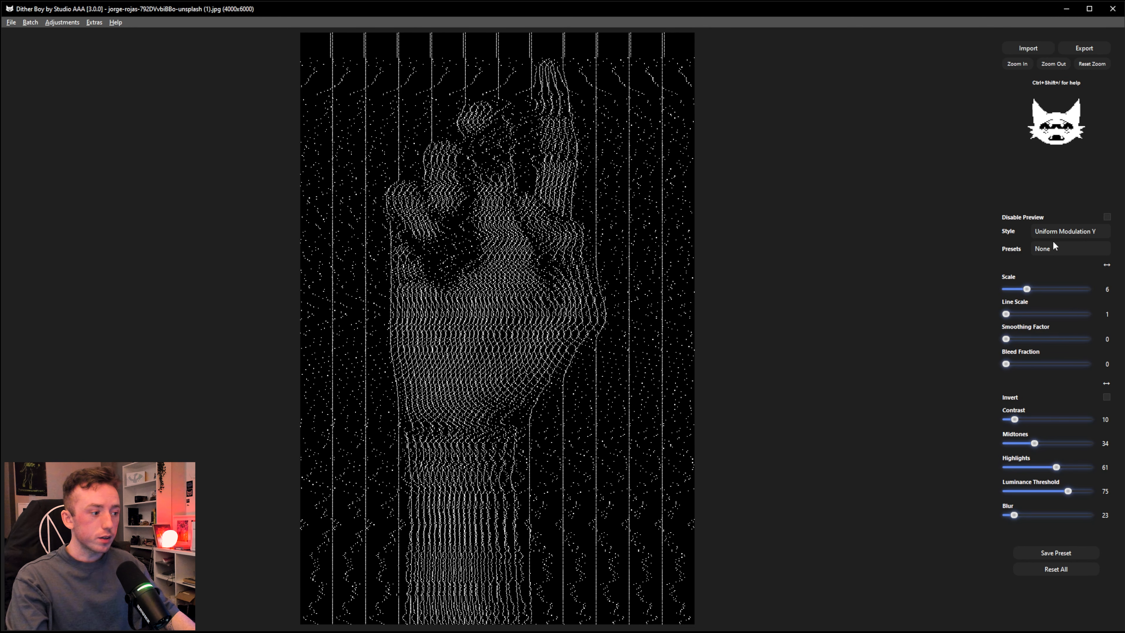
Try a smoothing factor of 1 combined with a bleed fraction of 31, and return both to 0.
{"action": "left_click", "coordinate": [1067, 230]}
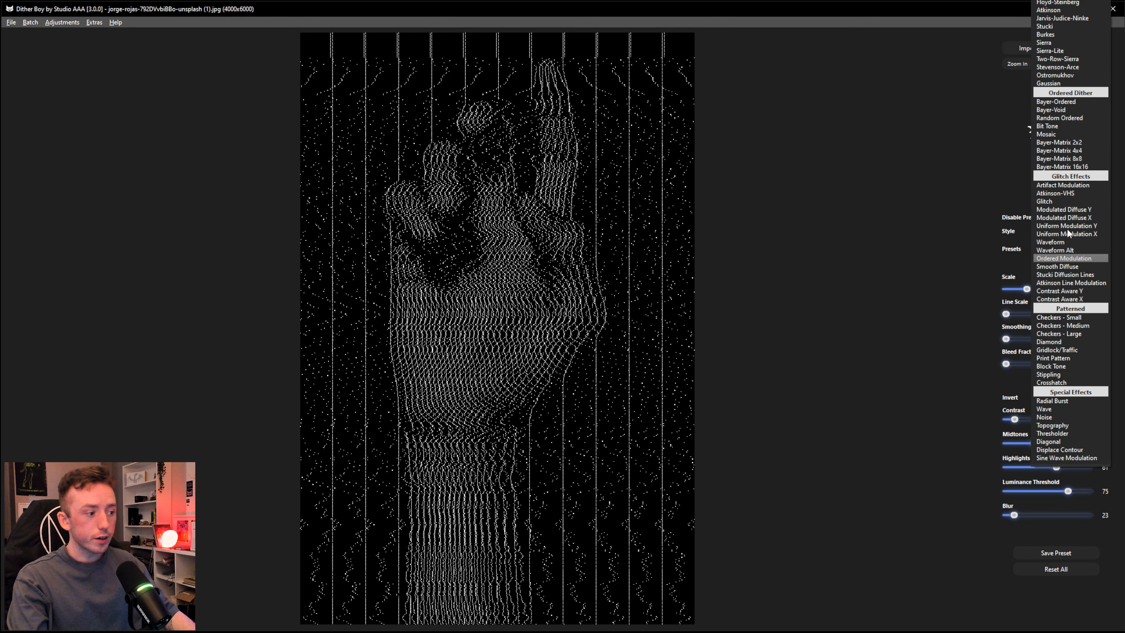
{"action": "left_click", "coordinate": [923, 213]}
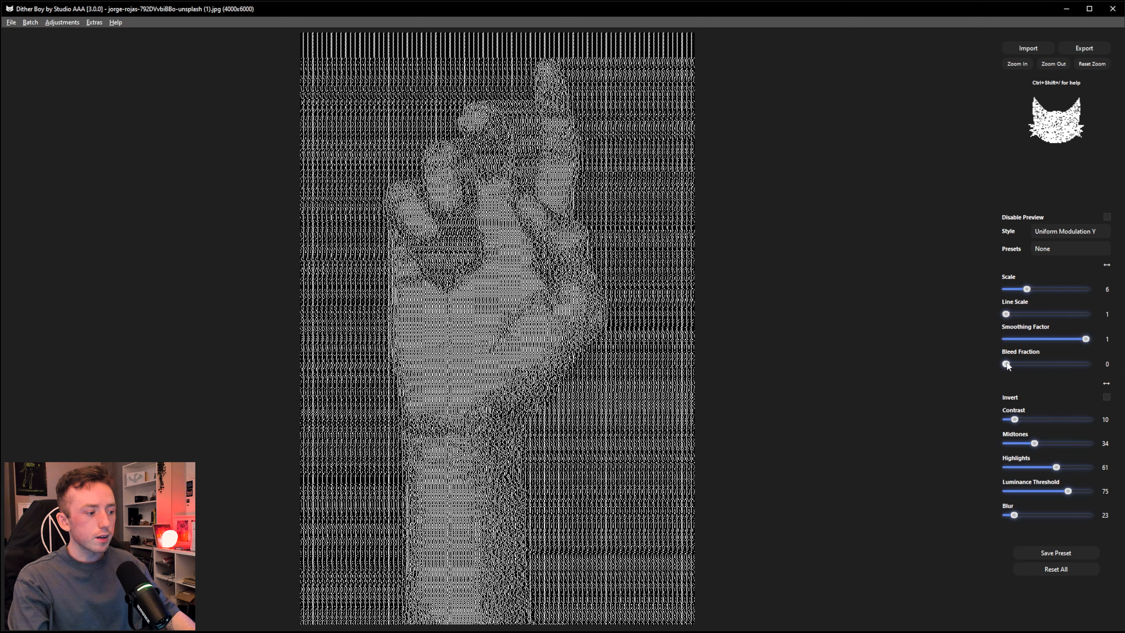
{"action": "left_click_drag", "start_coordinate": [1006, 363], "coordinate": [1032, 364]}
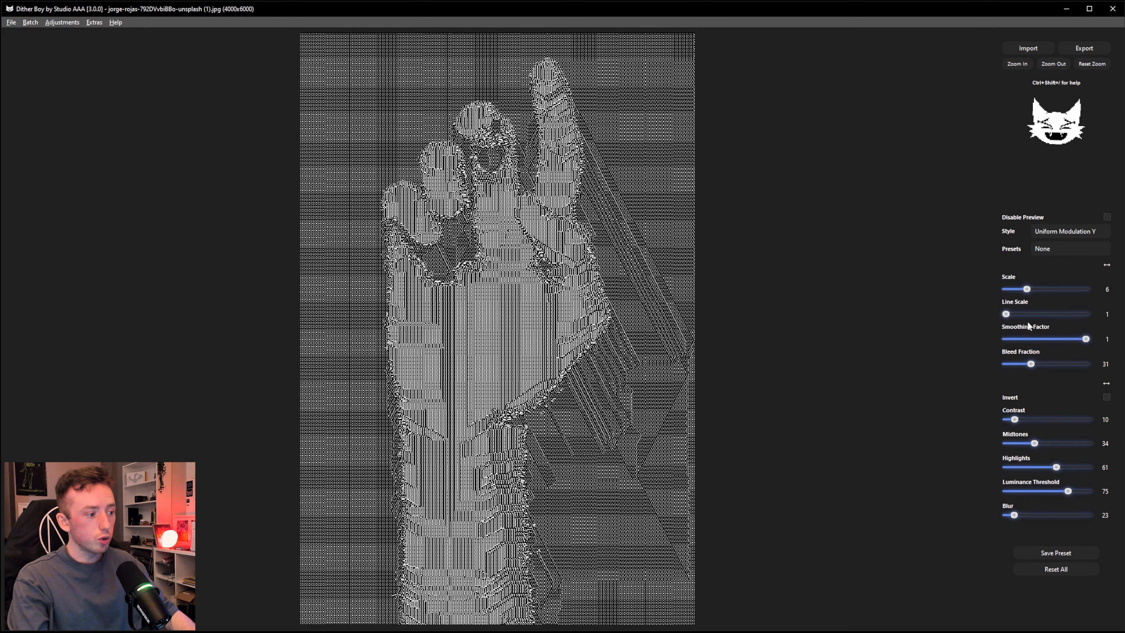
{"action": "left_click_drag", "start_coordinate": [1085, 339], "coordinate": [1027, 338]}
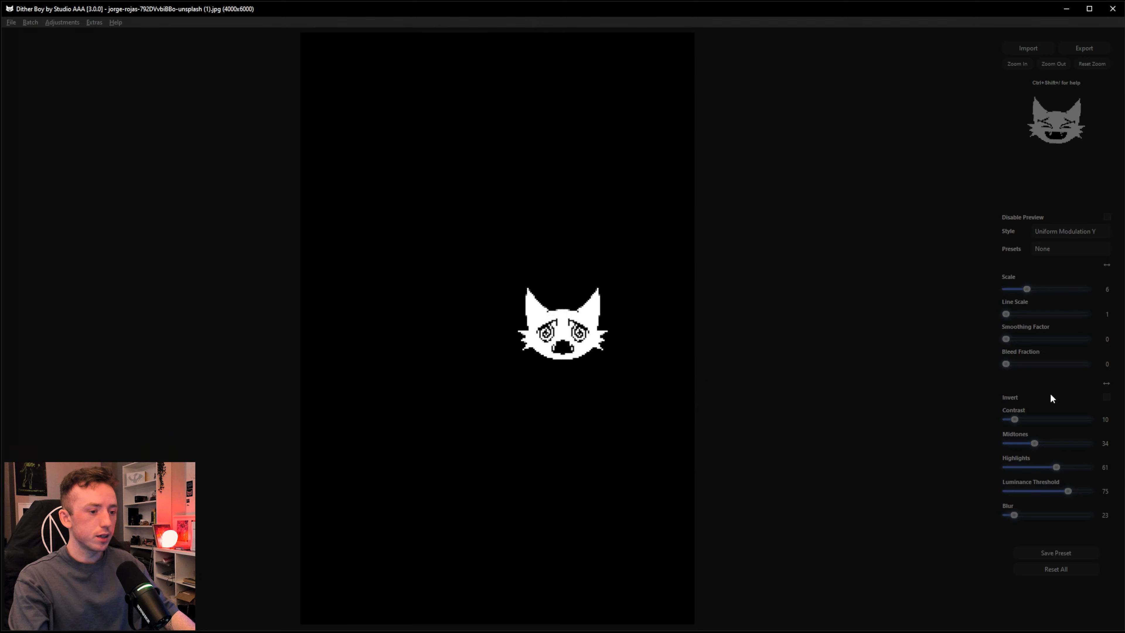
Apply the Modulated Diffuse X style to the hand with scale 11, contrast 12 and highlights 73, and fine-tune the luminance threshold.
{"action": "left_click", "coordinate": [1072, 257]}
{"action": "left_click", "coordinate": [1076, 266]}
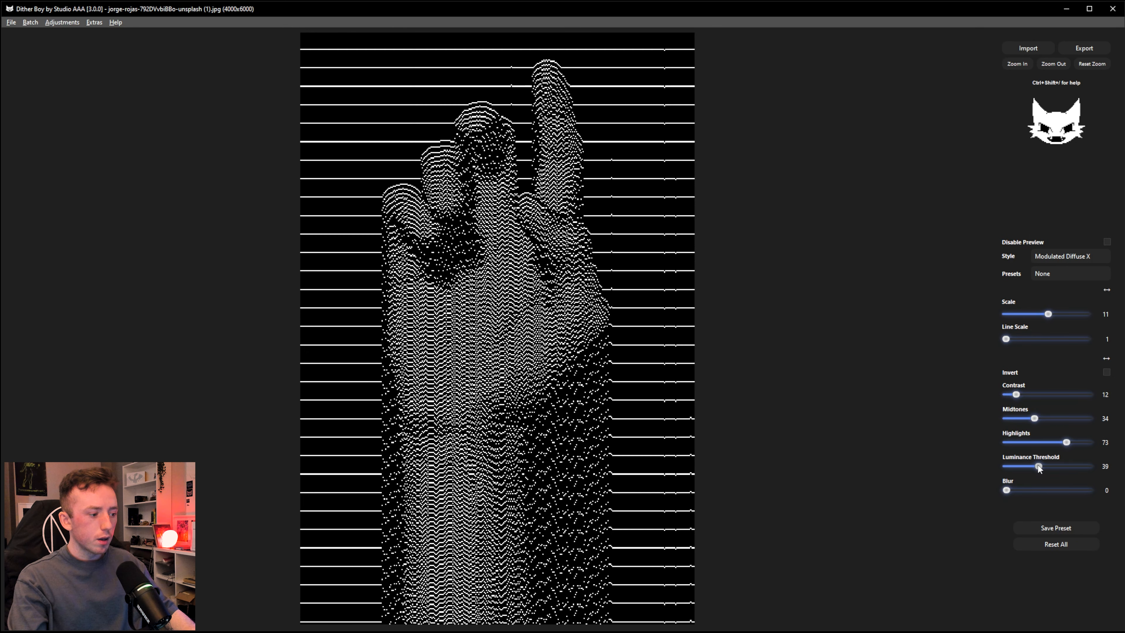
{"action": "left_click_drag", "start_coordinate": [1037, 464], "coordinate": [1041, 467]}
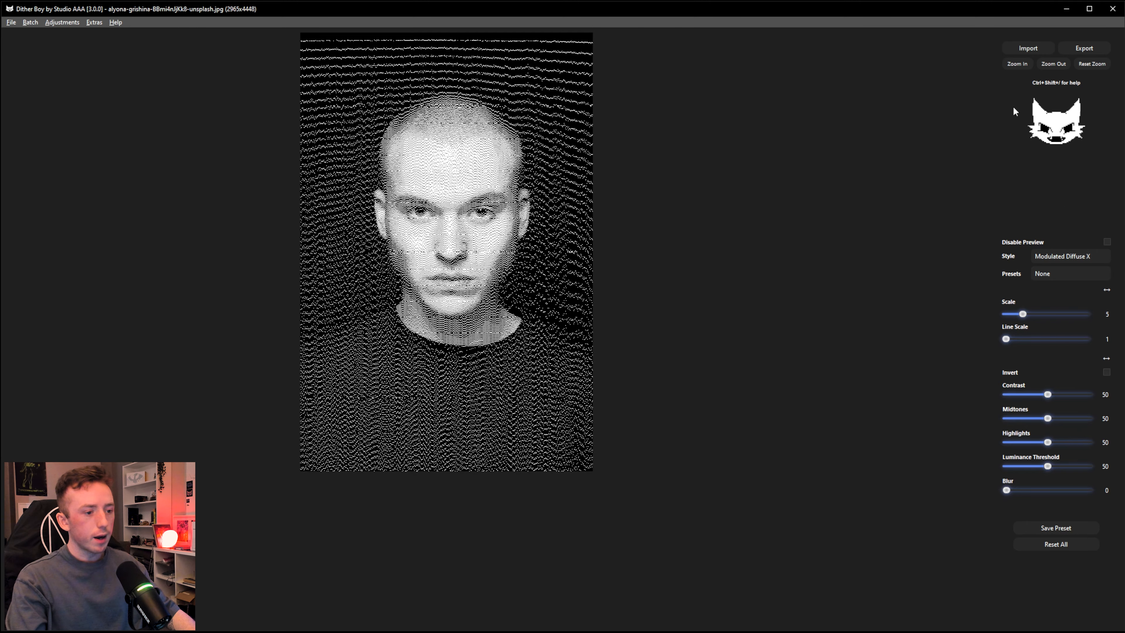
Apply the Contrast Aware X style to the front-facing portrait and lower its contrast.
{"action": "left_click", "coordinate": [1018, 64]}
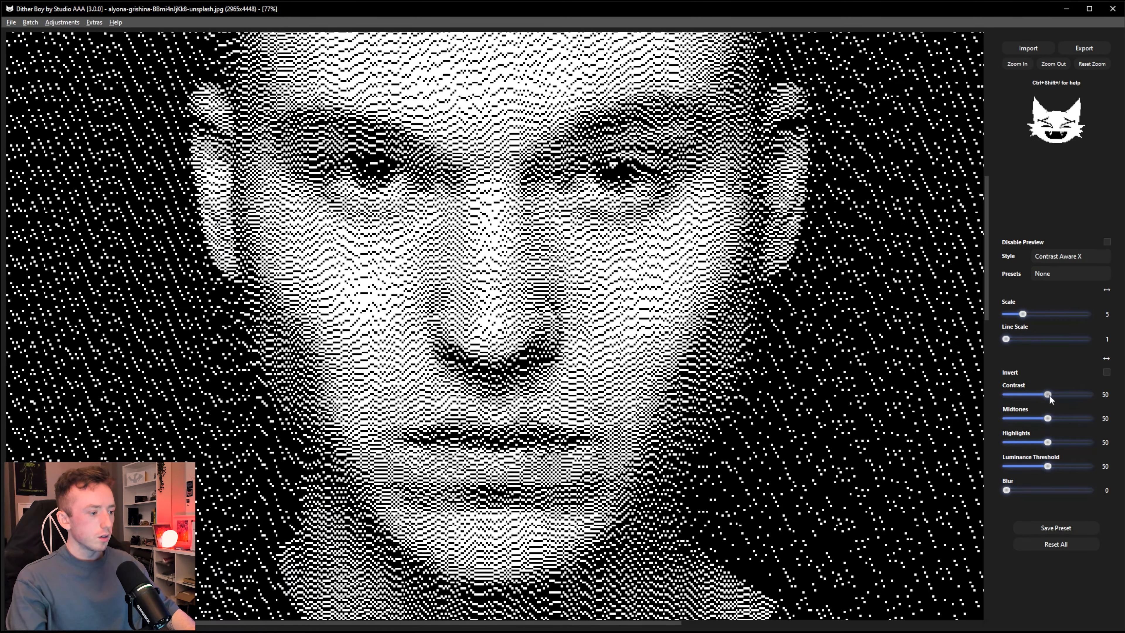
{"action": "left_click_drag", "start_coordinate": [1048, 394], "coordinate": [1033, 396]}
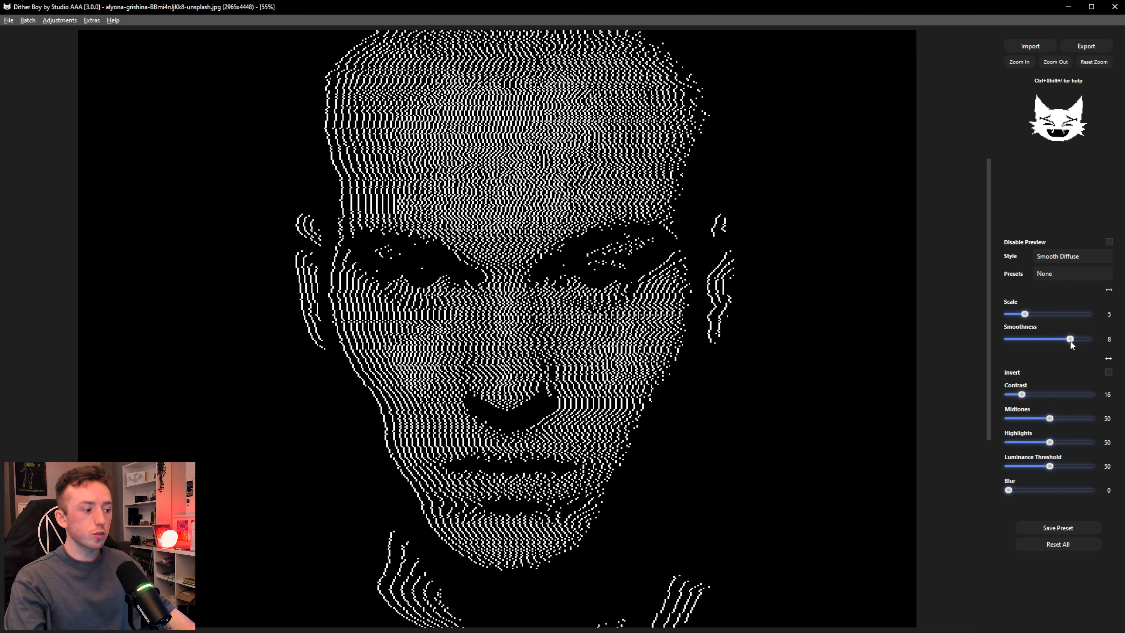
With the Smooth Diffuse style on the portrait, set the luminance threshold to 100 and the contrast to 28.
{"action": "left_click_drag", "start_coordinate": [1022, 395], "coordinate": [1026, 395]}
{"action": "left_click", "coordinate": [1056, 62]}
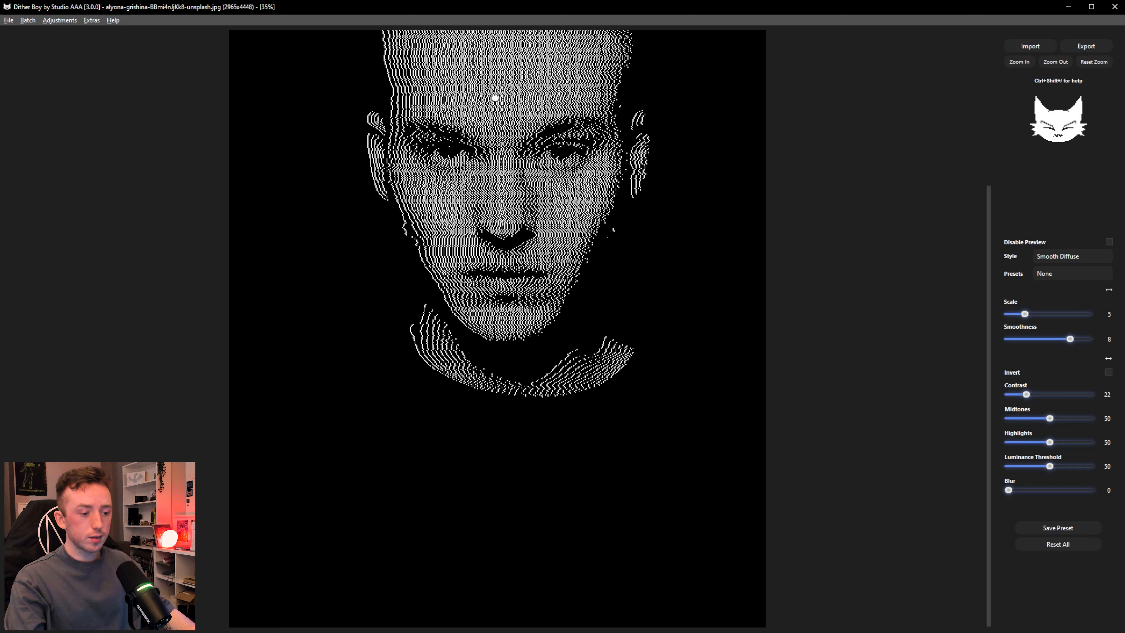
{"action": "left_click_drag", "start_coordinate": [1045, 466], "coordinate": [1101, 466]}
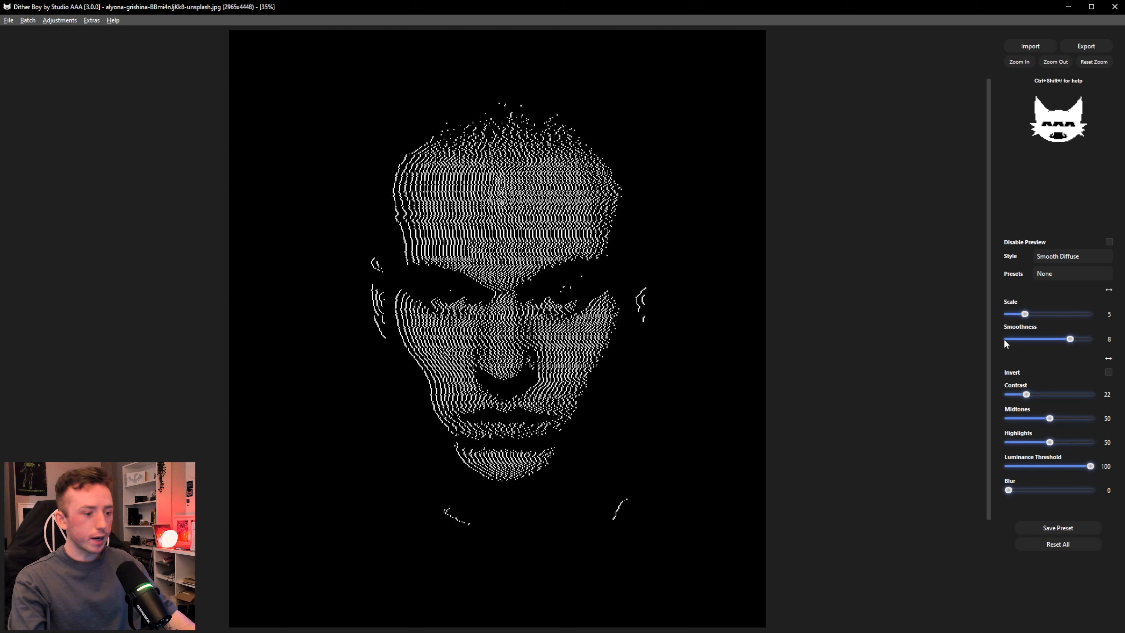
{"action": "left_click_drag", "start_coordinate": [1026, 394], "coordinate": [1031, 394]}
Try a smoothness of 10 on the portrait and return it to 8.
{"action": "left_click_drag", "start_coordinate": [1070, 339], "coordinate": [1095, 338]}
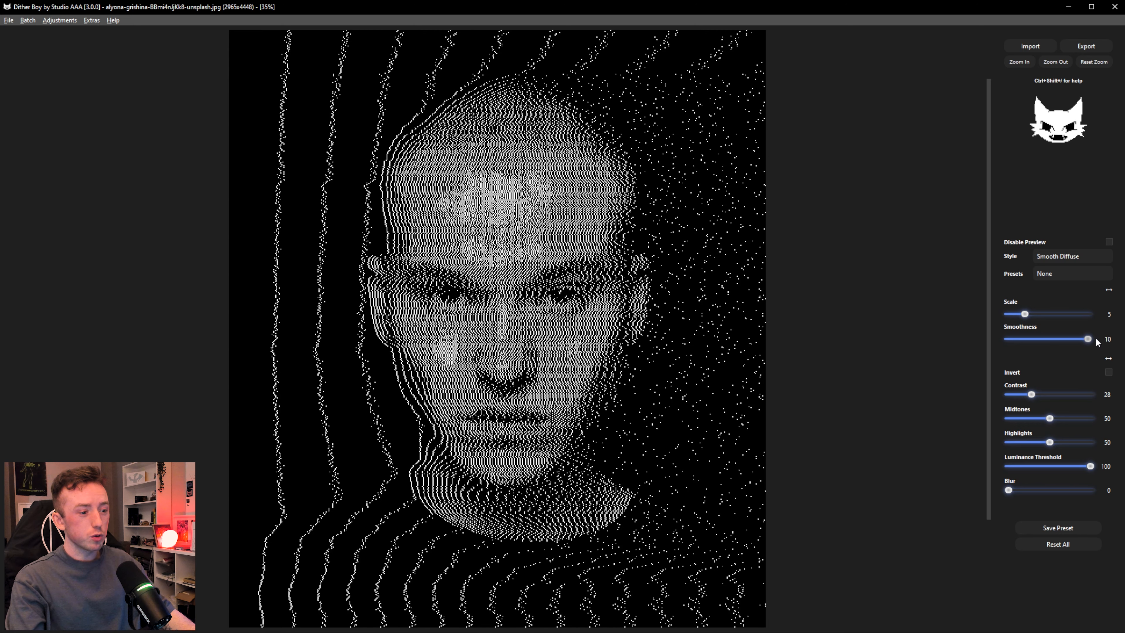
{"action": "left_click", "coordinate": [1068, 256]}
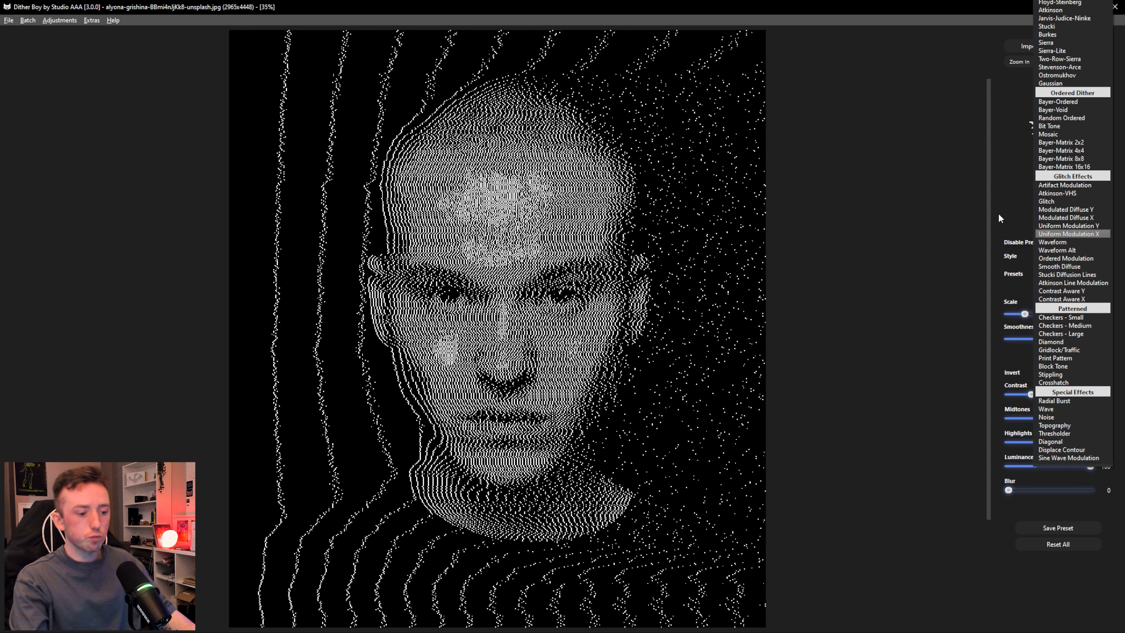
{"action": "left_click", "coordinate": [1003, 204]}
{"action": "left_click_drag", "start_coordinate": [1089, 339], "coordinate": [1073, 343]}
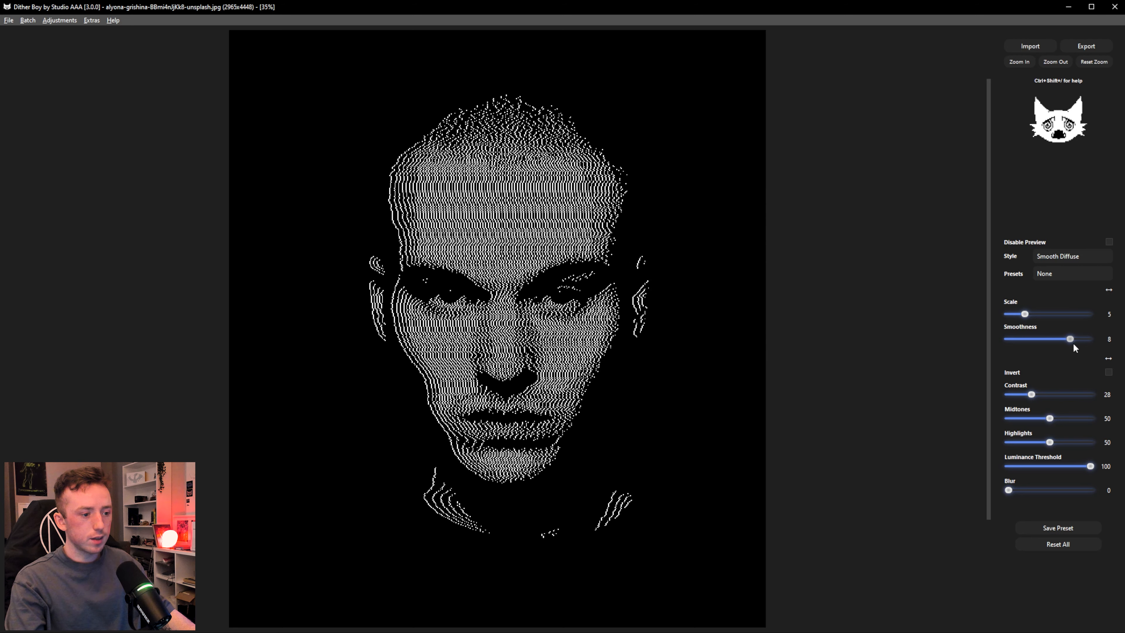
Set the portrait's contrast to 29 and scale to 9, and fine-tune the contrast for the coarser lines.
{"action": "mouse_move", "coordinate": [1032, 395]}
{"action": "left_mouse_down"}
{"action": "mouse_move", "coordinate": [1045, 396]}
{"action": "mouse_move", "coordinate": [1032, 395]}
{"action": "left_mouse_up"}
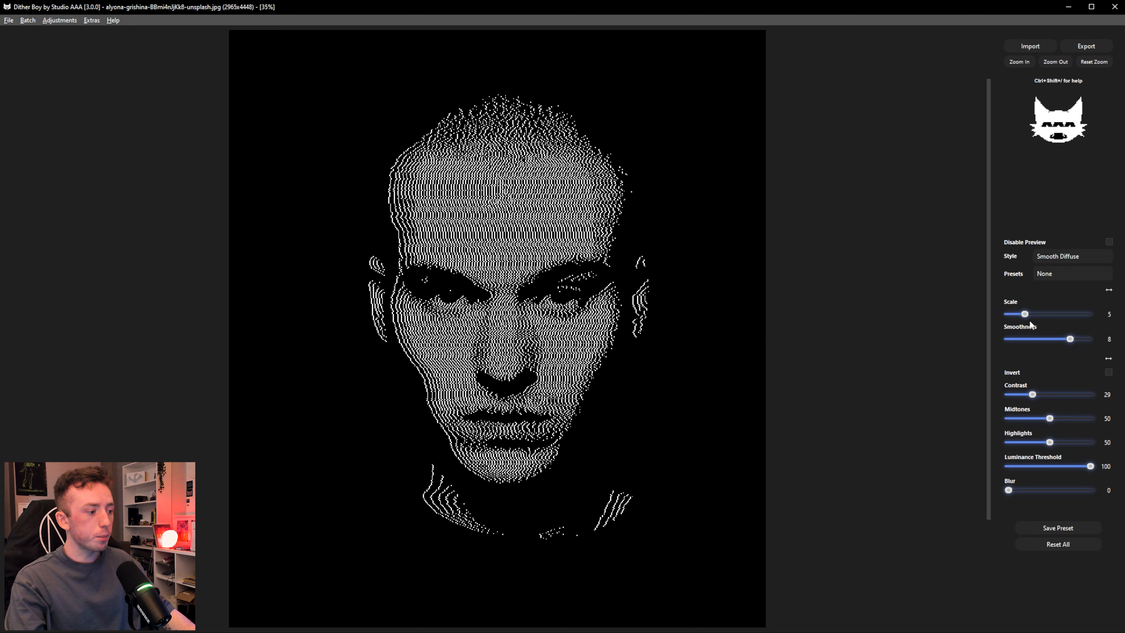
{"action": "mouse_move", "coordinate": [1032, 314]}
{"action": "left_mouse_down"}
{"action": "mouse_move", "coordinate": [1071, 314]}
{"action": "mouse_move", "coordinate": [1041, 318]}
{"action": "left_mouse_up"}
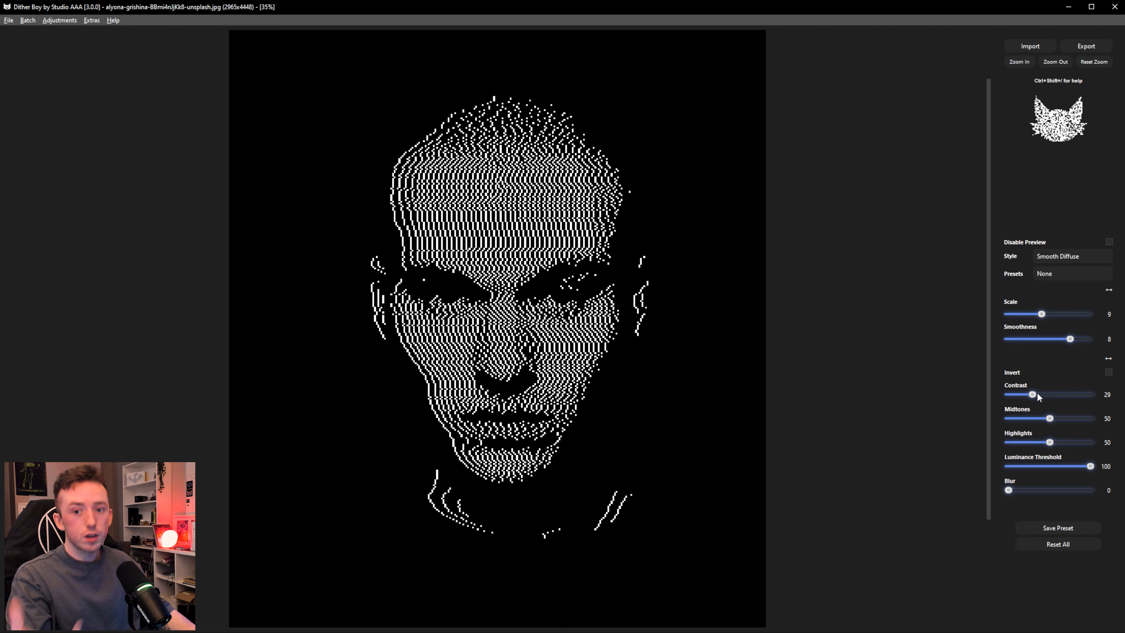
{"action": "left_click_drag", "start_coordinate": [1037, 393], "coordinate": [1030, 393]}
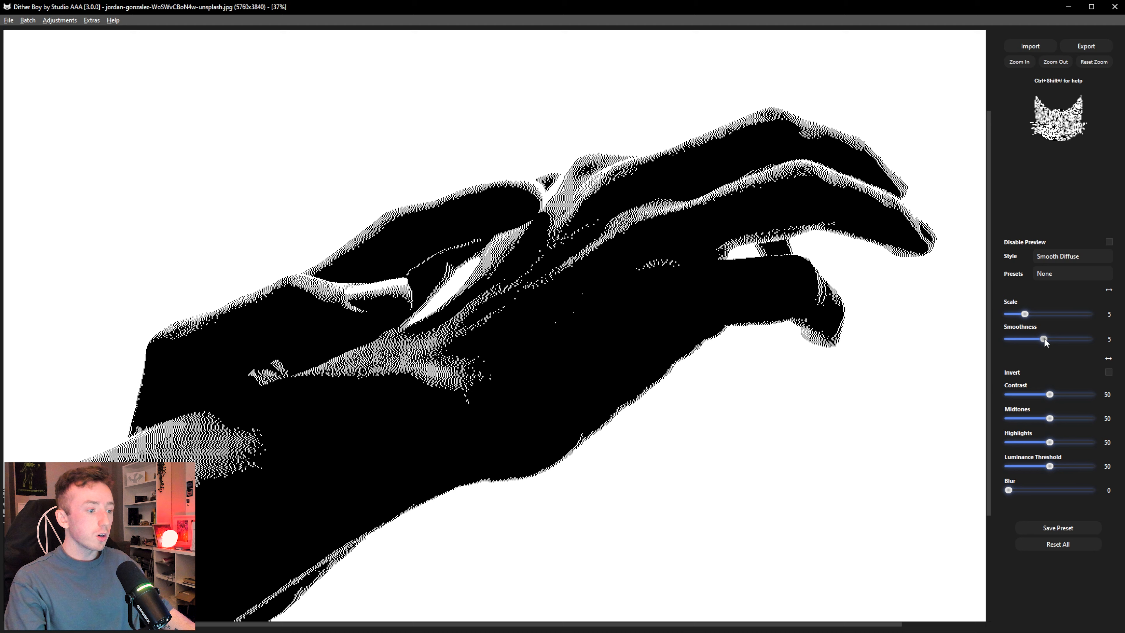
Set the Smooth Diffuse smoothness to 9 and contrast to 37 on the photo of the overlapping hands.
{"action": "left_click_drag", "start_coordinate": [1044, 340], "coordinate": [1078, 343]}
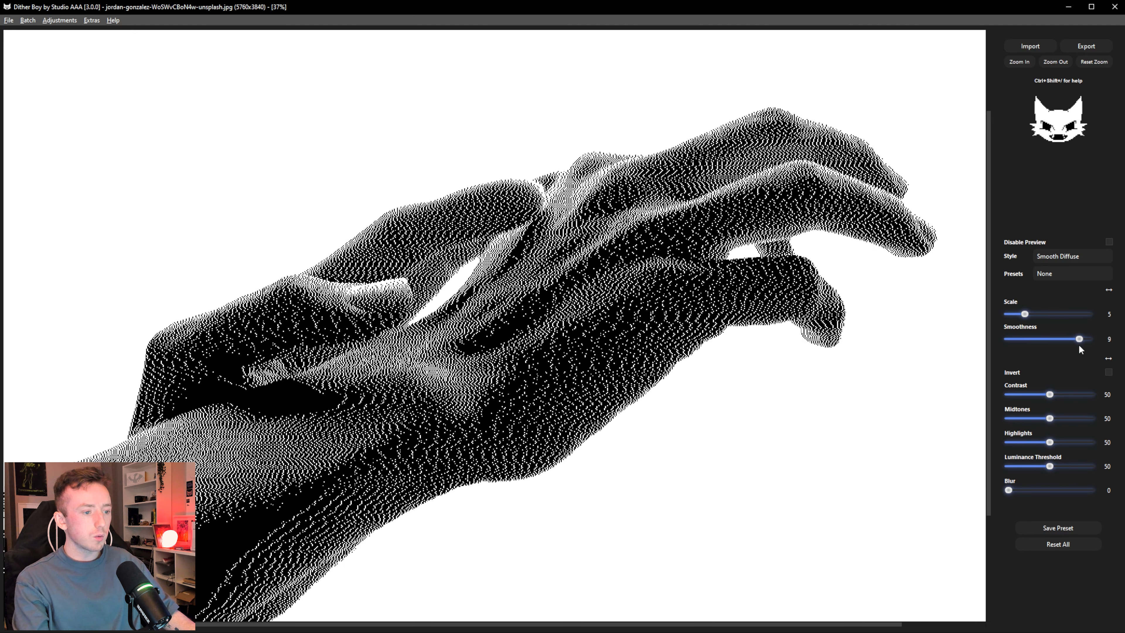
{"action": "left_click_drag", "start_coordinate": [1049, 395], "coordinate": [1032, 394]}
{"action": "left_click_drag", "start_coordinate": [1038, 397], "coordinate": [1042, 398]}
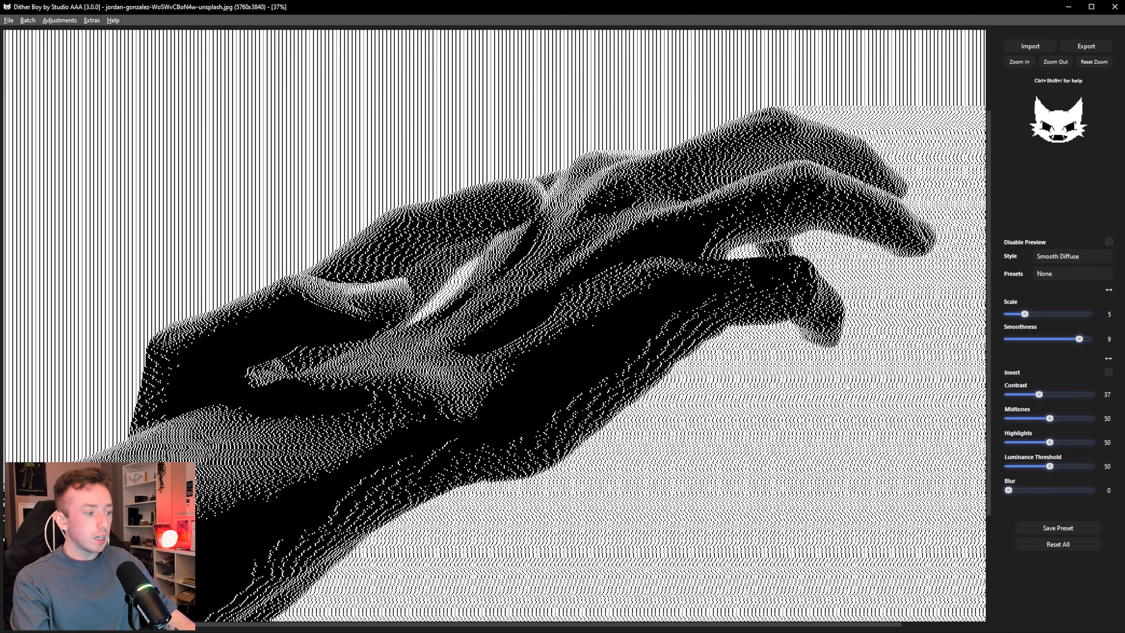
Examine the line pattern in the background and on the fingers of the hands photo at enlarged size.
{"action": "left_click_drag", "start_coordinate": [611, 374], "coordinate": [507, 509]}
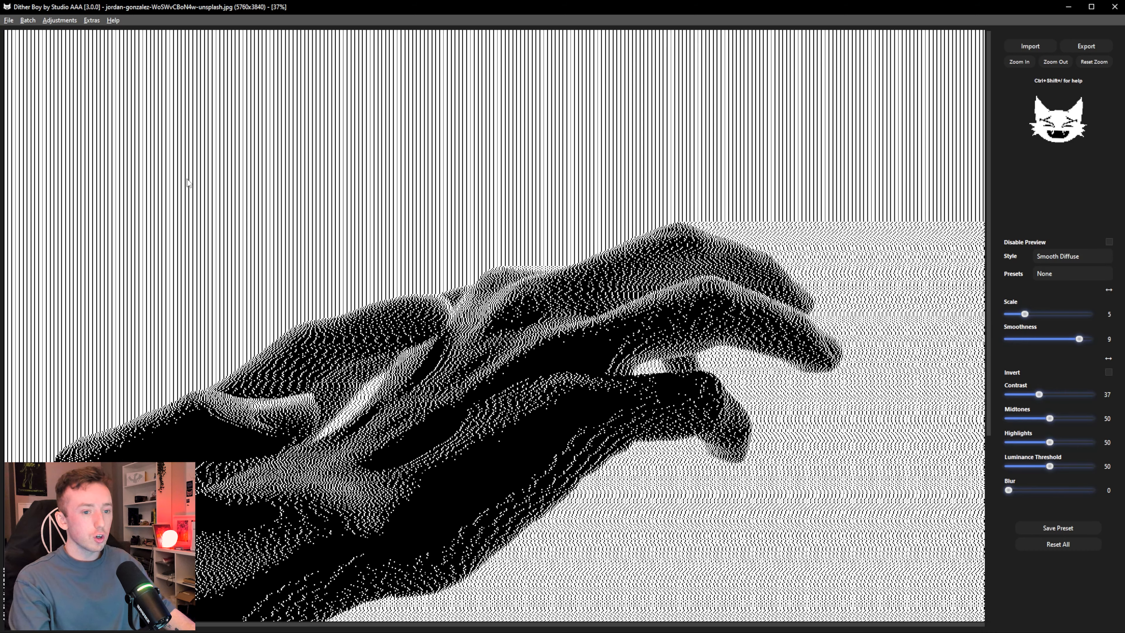
{"action": "left_click", "coordinate": [1017, 63]}
{"action": "left_click", "coordinate": [1017, 63]}
{"action": "left_click", "coordinate": [1017, 63]}
{"action": "left_click_drag", "start_coordinate": [487, 177], "coordinate": [596, 463]}
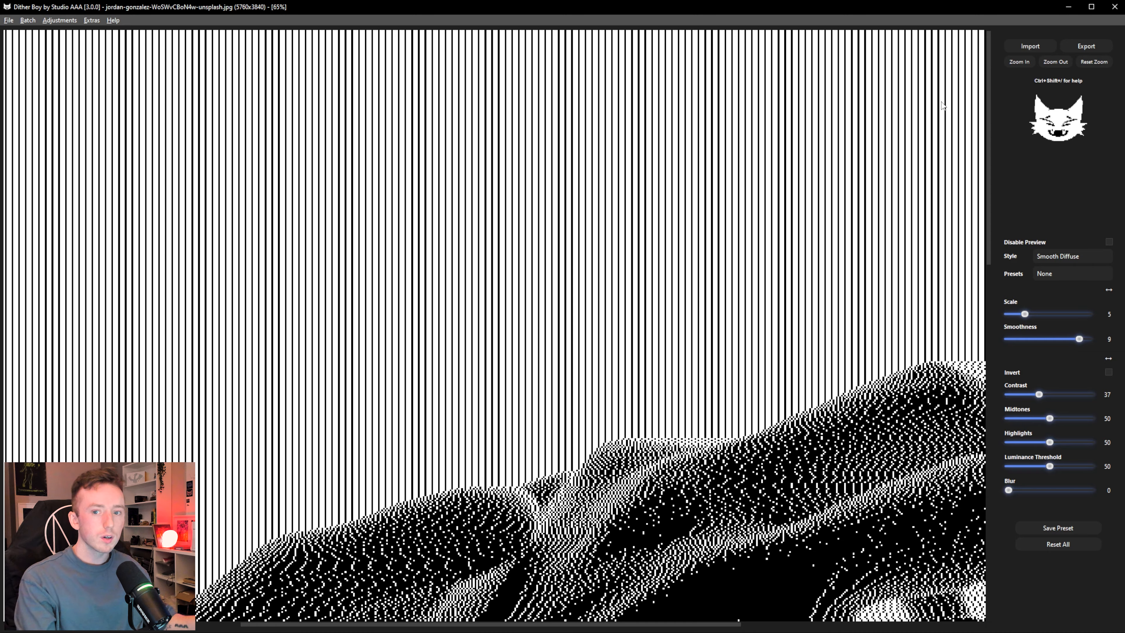
{"action": "left_click_drag", "start_coordinate": [634, 562], "coordinate": [595, 206]}
{"action": "left_click", "coordinate": [1049, 64]}
{"action": "left_click", "coordinate": [1049, 64]}
{"action": "left_click", "coordinate": [1047, 62]}
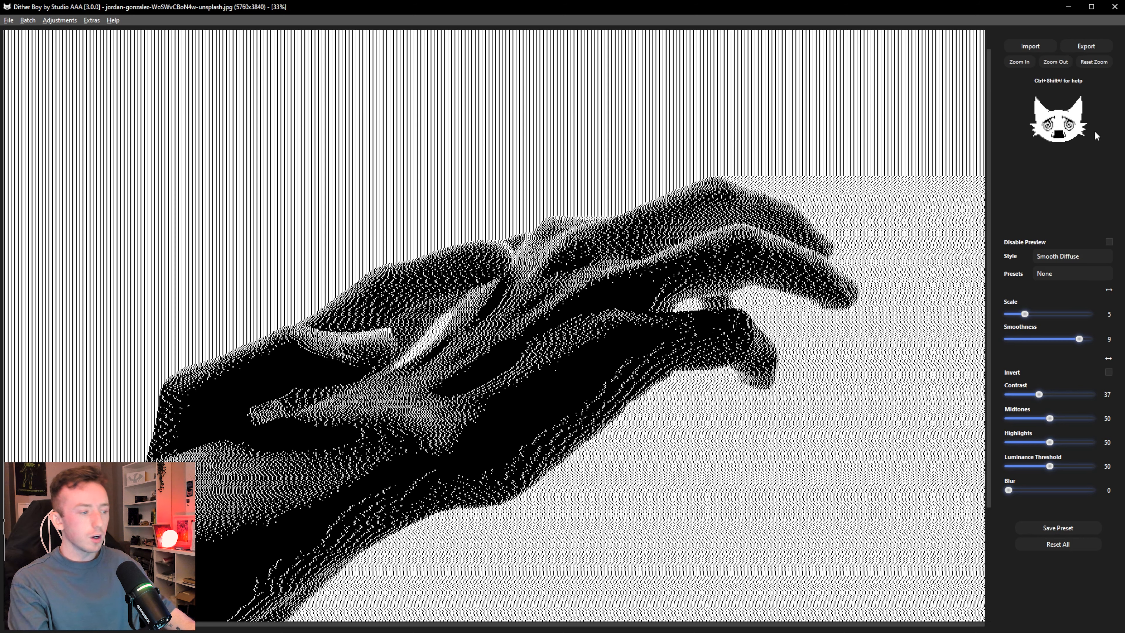
Set the dither scale of the hands photo to 6.
{"action": "left_click", "coordinate": [1036, 313]}
{"action": "left_click_drag", "start_coordinate": [1037, 313], "coordinate": [1028, 314]}
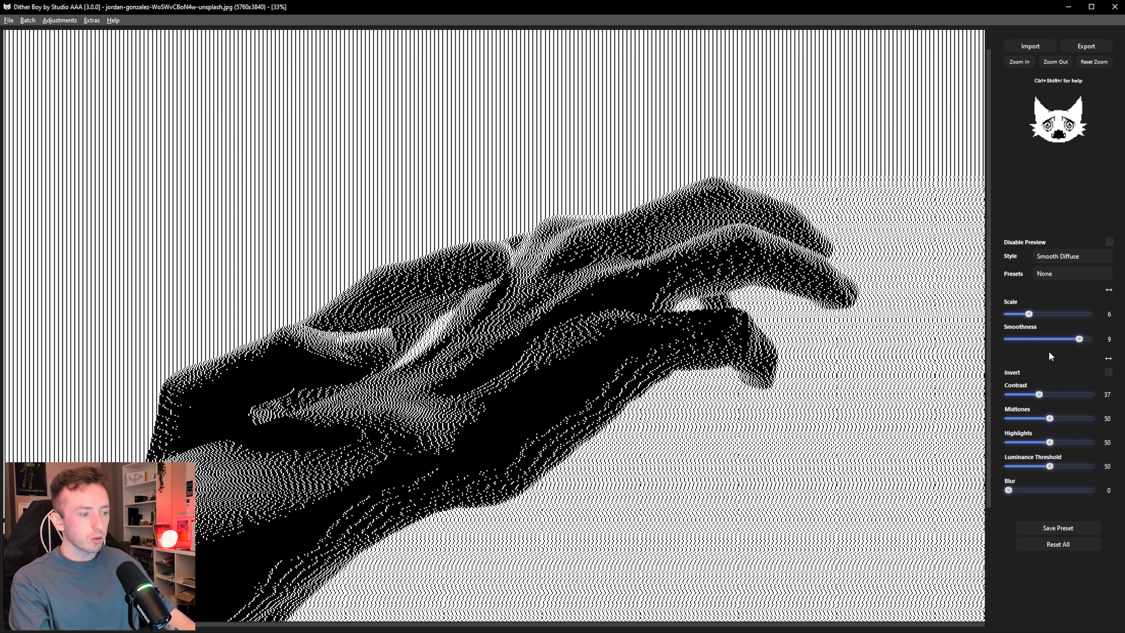
Try contrast 18 and luminance threshold 80 on the hands photo, and compare the enlarged dither with the undithered image.
{"action": "mouse_move", "coordinate": [1040, 398]}
{"action": "left_mouse_down"}
{"action": "mouse_move", "coordinate": [1017, 400]}
{"action": "mouse_move", "coordinate": [1027, 401]}
{"action": "left_mouse_up"}
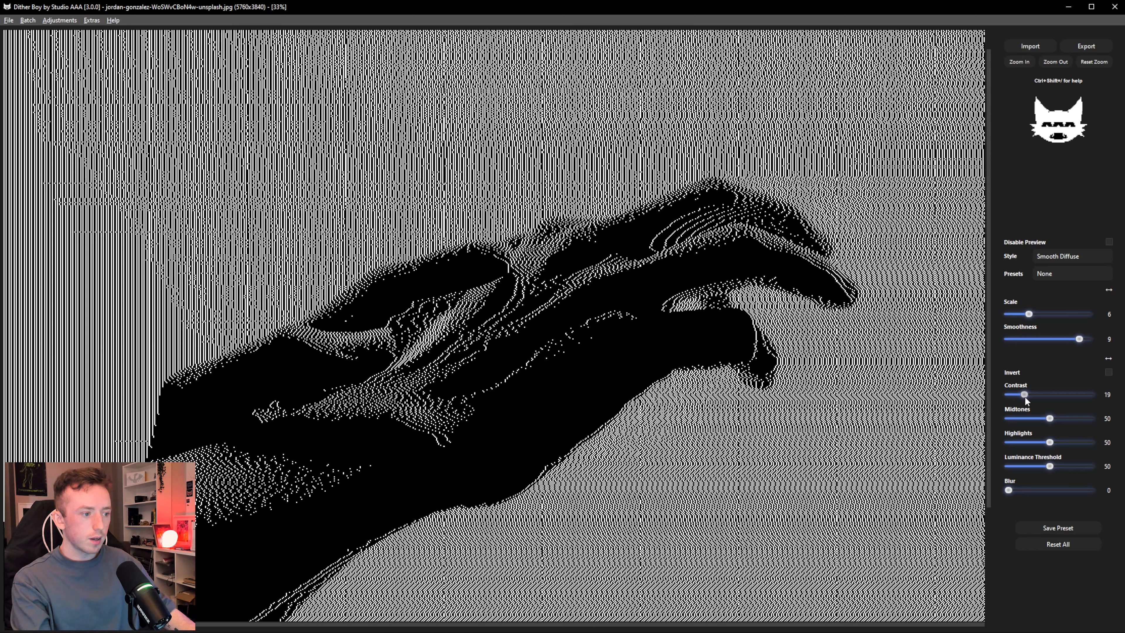
{"action": "left_click_drag", "start_coordinate": [1049, 466], "coordinate": [1074, 466]}
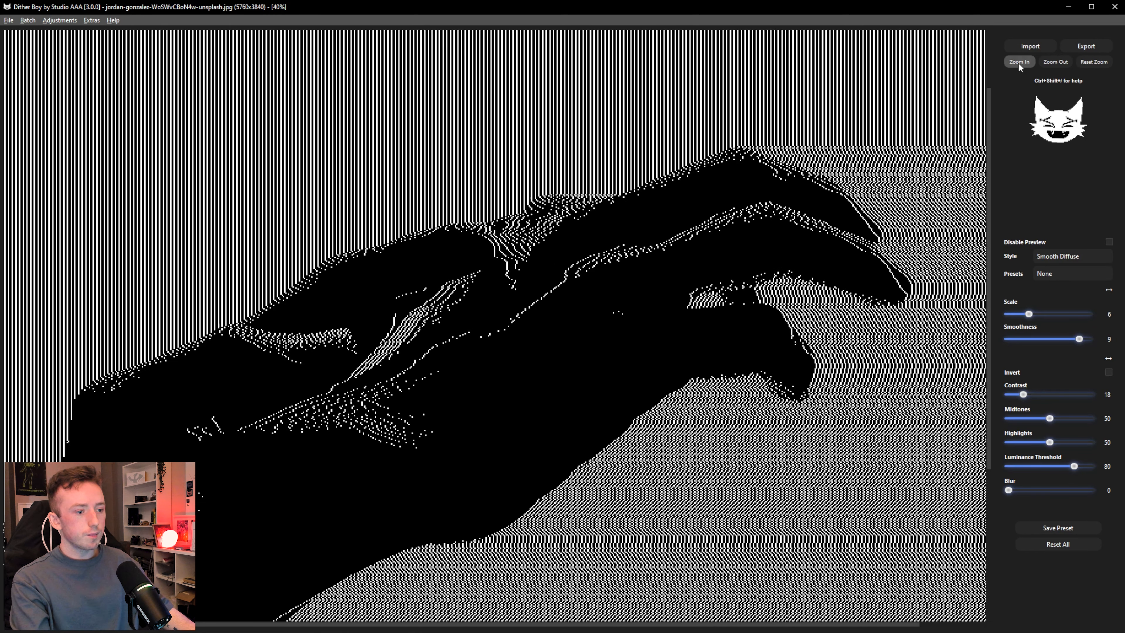
{"action": "left_click", "coordinate": [1017, 62]}
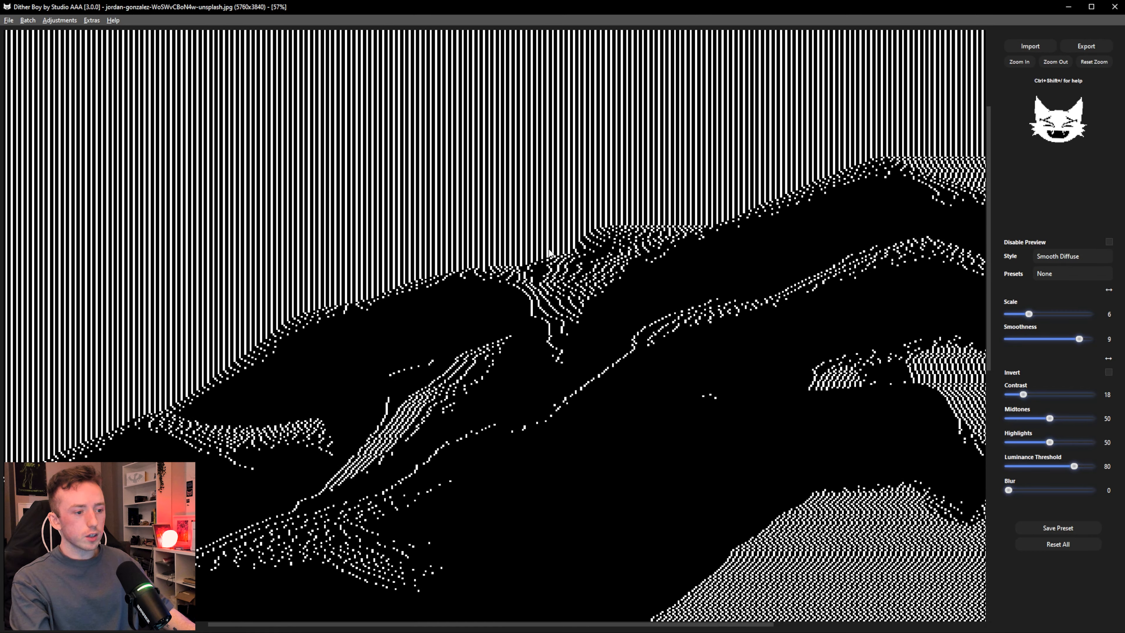
{"action": "left_click", "coordinate": [1109, 242]}
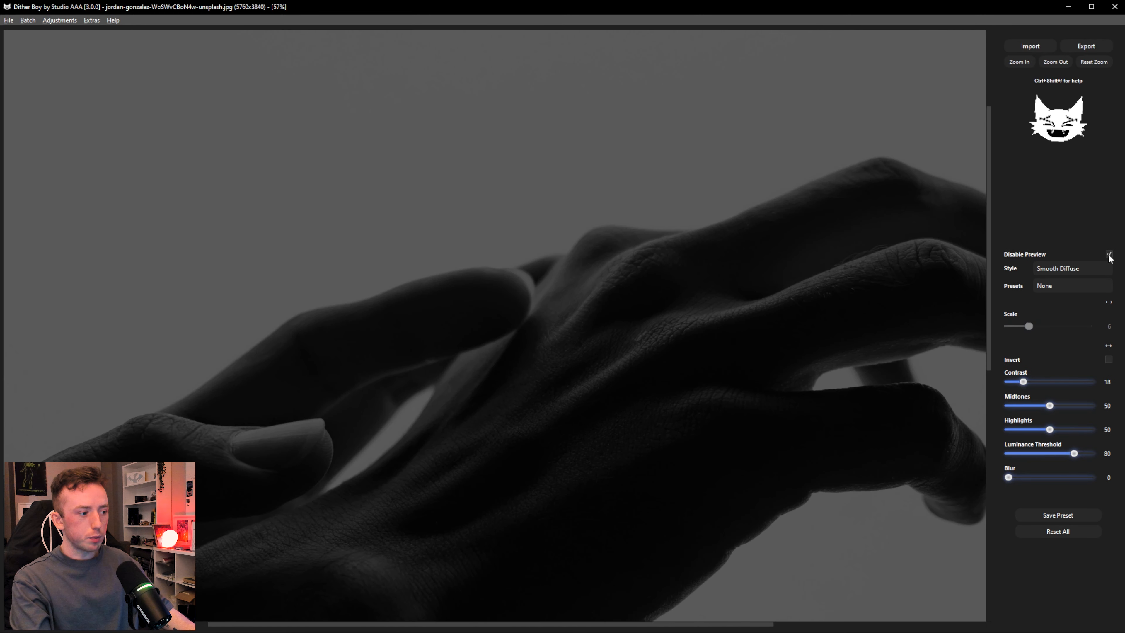
{"action": "left_click", "coordinate": [1109, 254]}
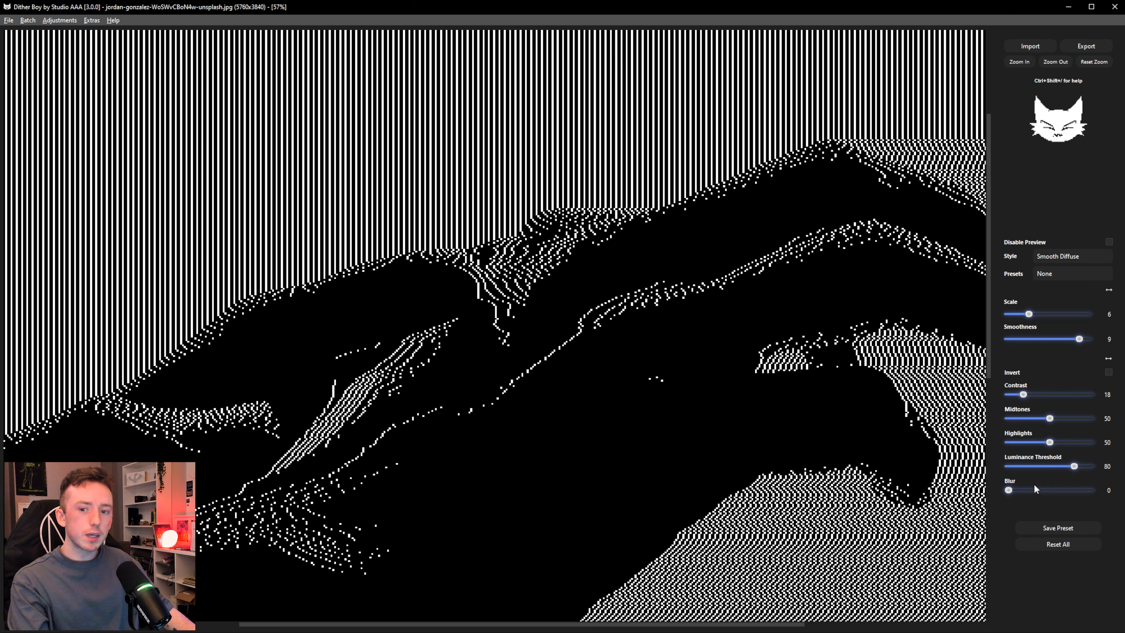
Try blur amounts of 28 and 71 on the hands photo to smooth the lines along the fingers.
{"action": "left_click_drag", "start_coordinate": [1008, 491], "coordinate": [1018, 491]}
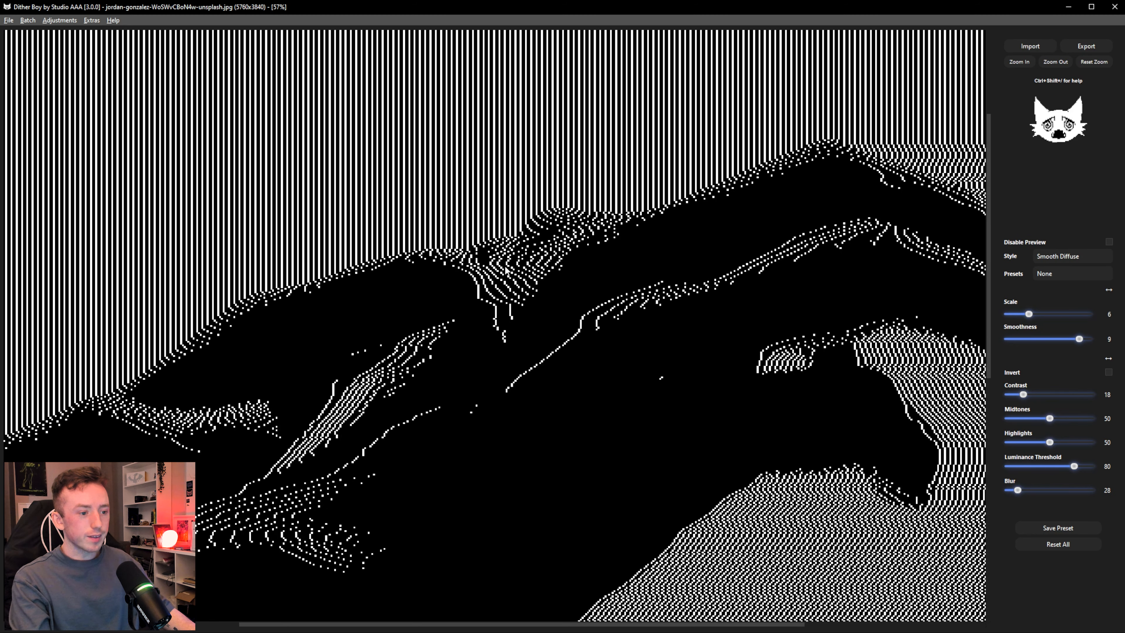
{"action": "left_click_drag", "start_coordinate": [717, 334], "coordinate": [547, 313]}
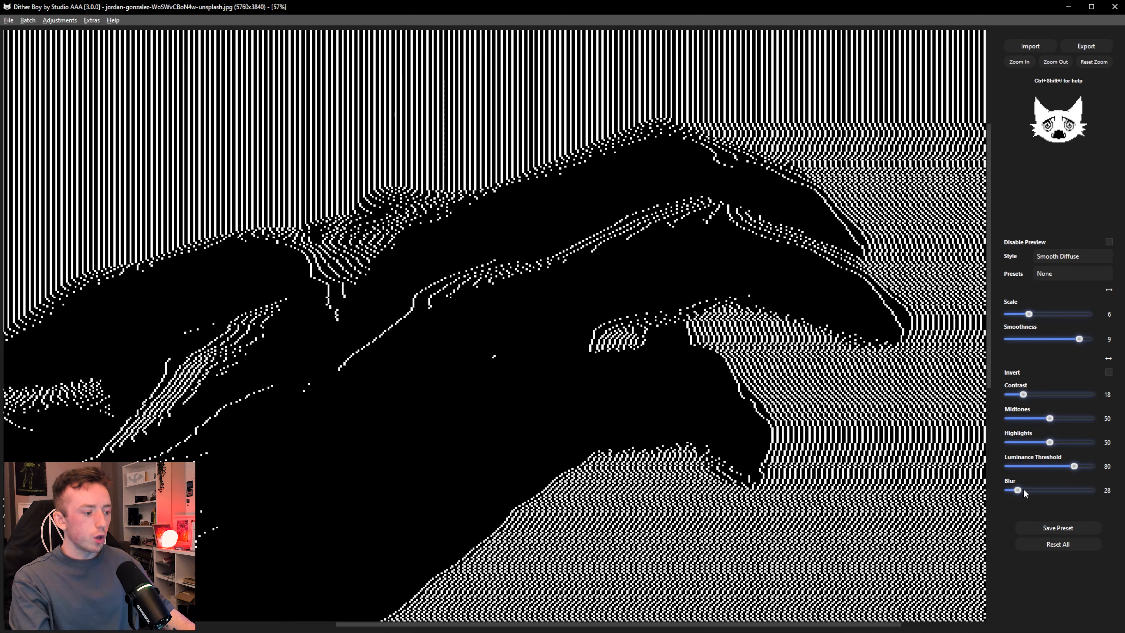
{"action": "left_click_drag", "start_coordinate": [1019, 488], "coordinate": [1026, 482]}
{"action": "left_click_drag", "start_coordinate": [832, 410], "coordinate": [742, 377]}
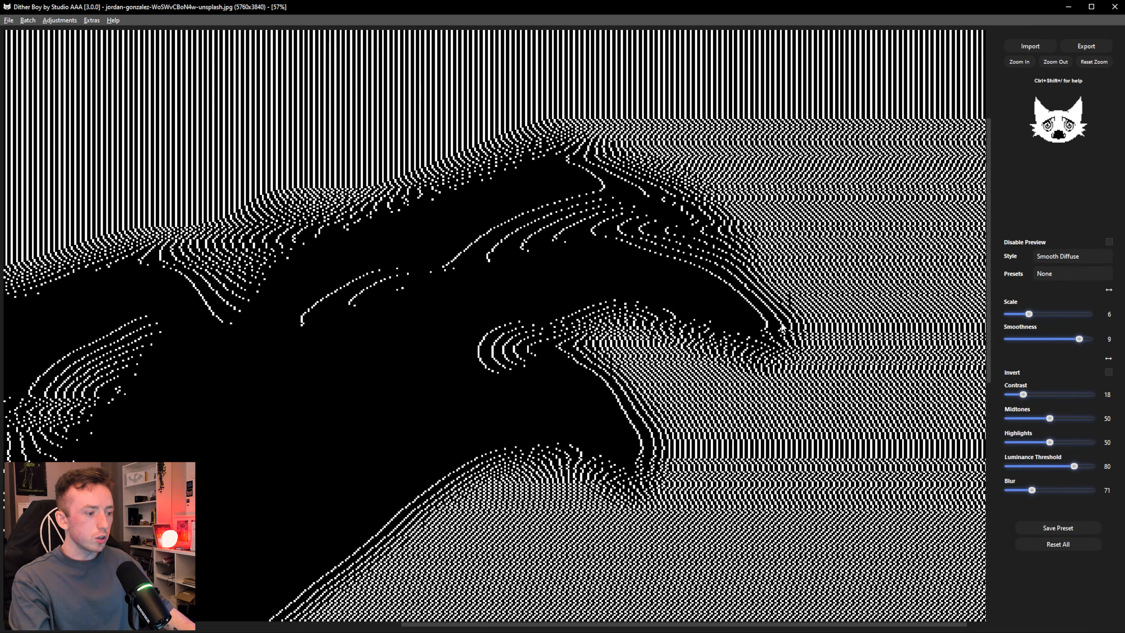
Set the hands photo's blur to 22, contrast to 66 and luminance threshold to 91.
{"action": "left_click_drag", "start_coordinate": [738, 316], "coordinate": [836, 319]}
{"action": "left_click_drag", "start_coordinate": [1031, 490], "coordinate": [1015, 491]}
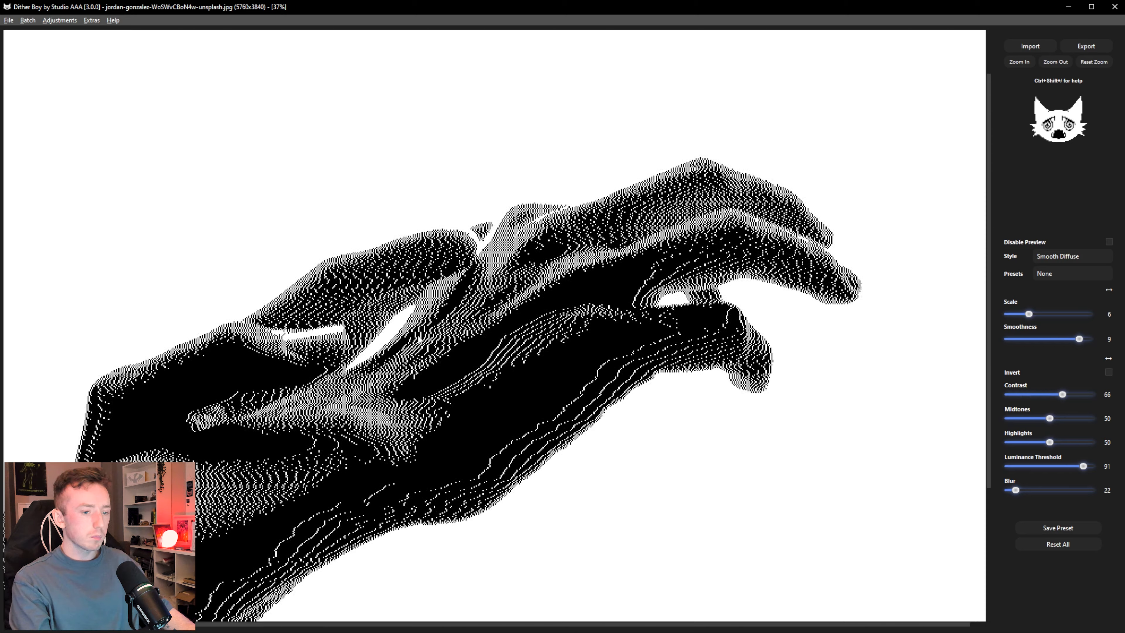
{"action": "left_click_drag", "start_coordinate": [417, 335], "coordinate": [446, 308]}
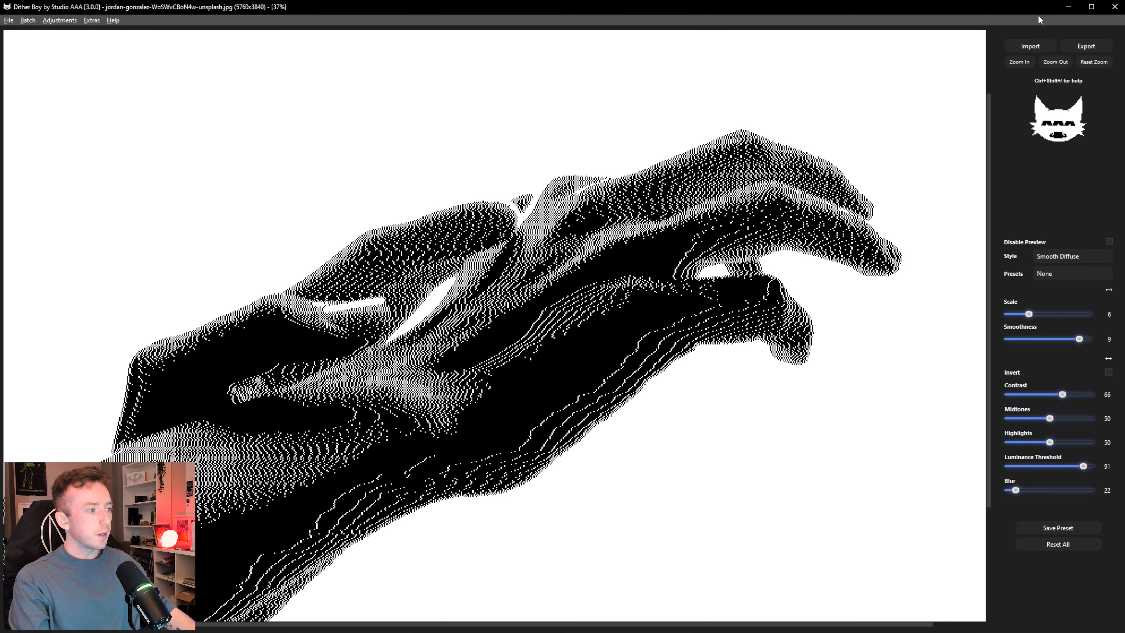
Import the dark side-profile portrait of the woman, turn its dither preview back on and set smoothness to 9.
{"action": "left_click", "coordinate": [1036, 46]}
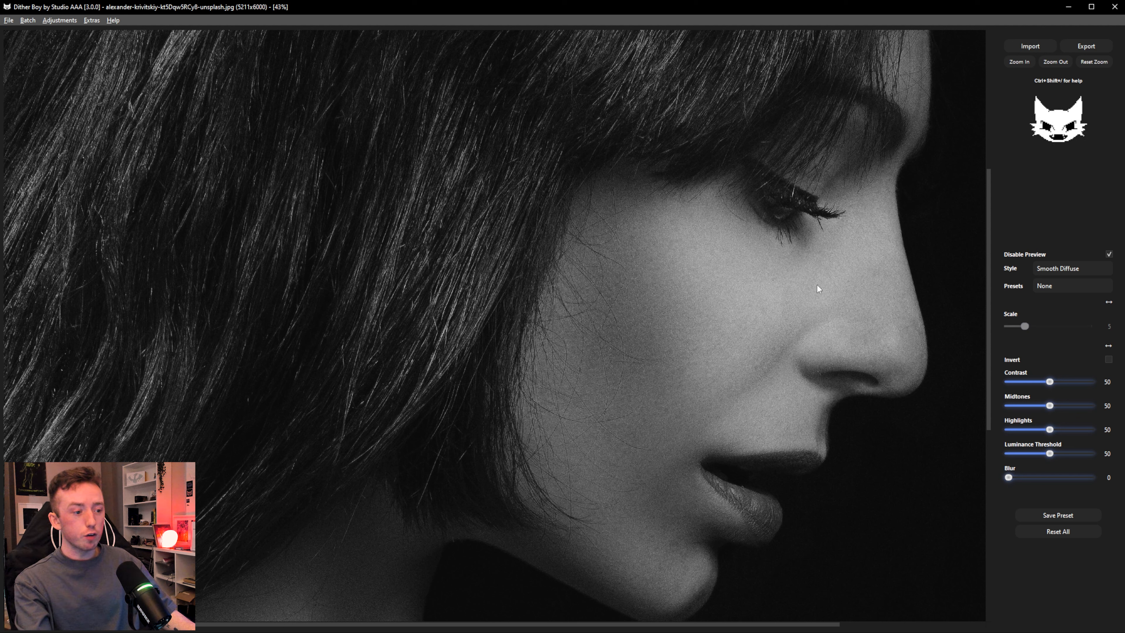
{"action": "left_click", "coordinate": [1109, 255]}
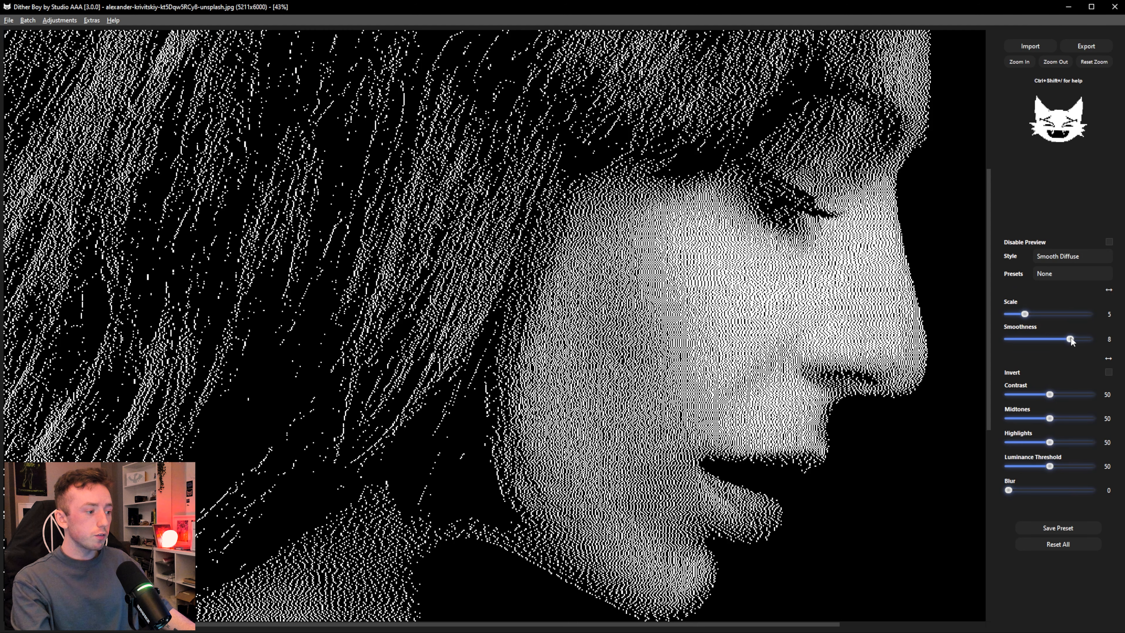
{"action": "left_click_drag", "start_coordinate": [1061, 338], "coordinate": [1076, 339]}
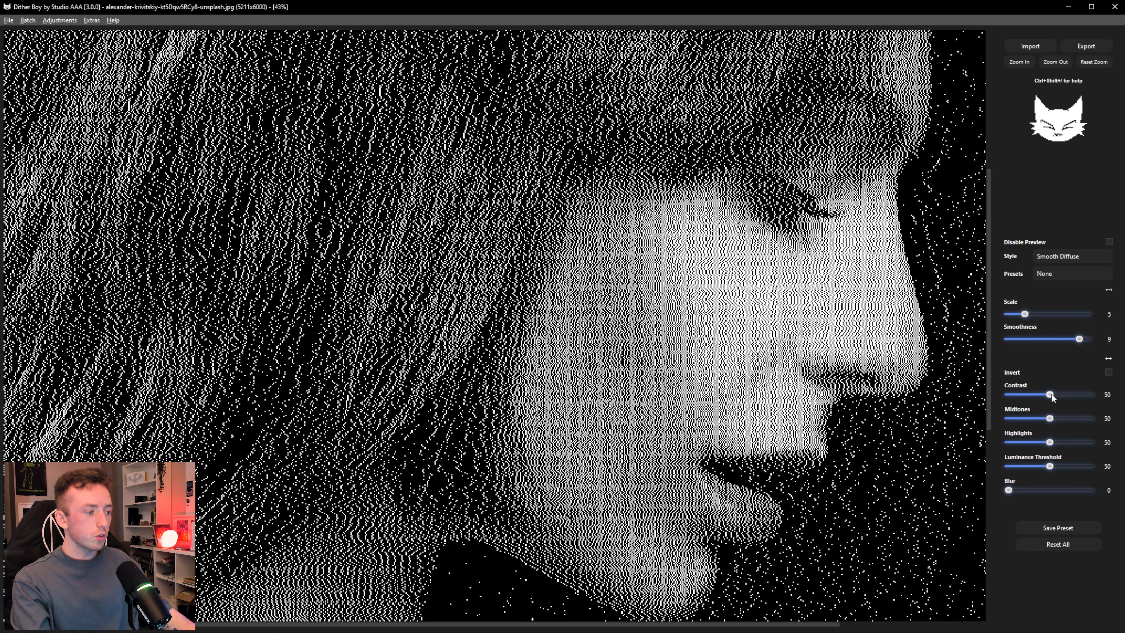
Set the profile portrait's contrast to 24, try luminance thresholds of 66 and 100, and settle the threshold at 52.
{"action": "left_click_drag", "start_coordinate": [1050, 395], "coordinate": [1029, 395]}
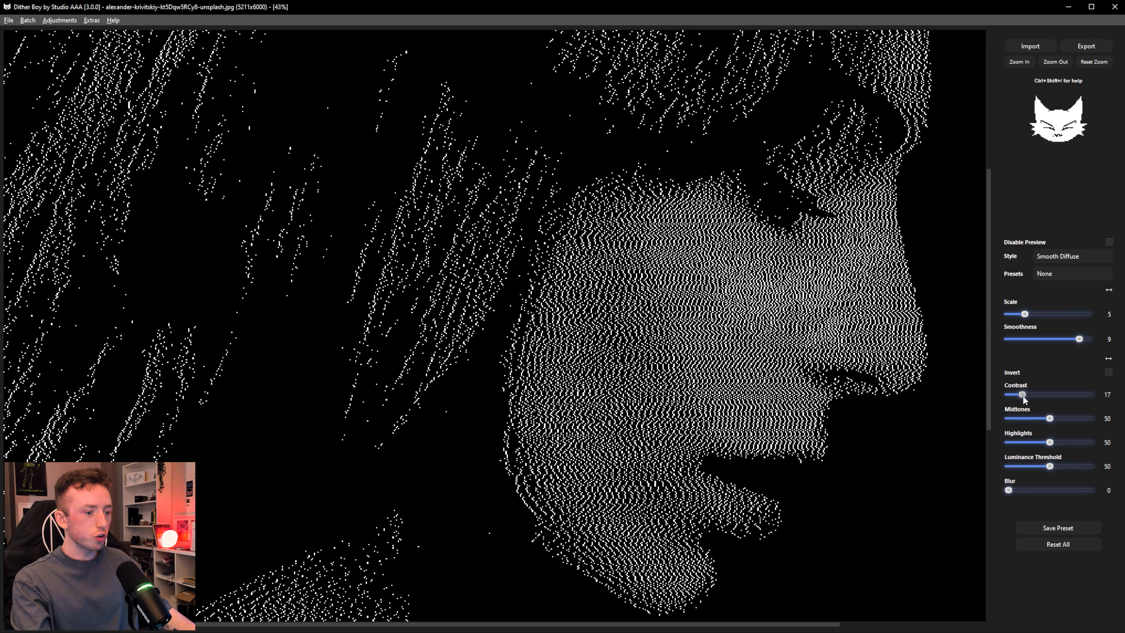
{"action": "mouse_move", "coordinate": [1049, 466]}
{"action": "left_mouse_down"}
{"action": "mouse_move", "coordinate": [1074, 466]}
{"action": "mouse_move", "coordinate": [1051, 466]}
{"action": "mouse_move", "coordinate": [1063, 466]}
{"action": "left_mouse_up"}
{"action": "left_click_drag", "start_coordinate": [727, 492], "coordinate": [720, 366]}
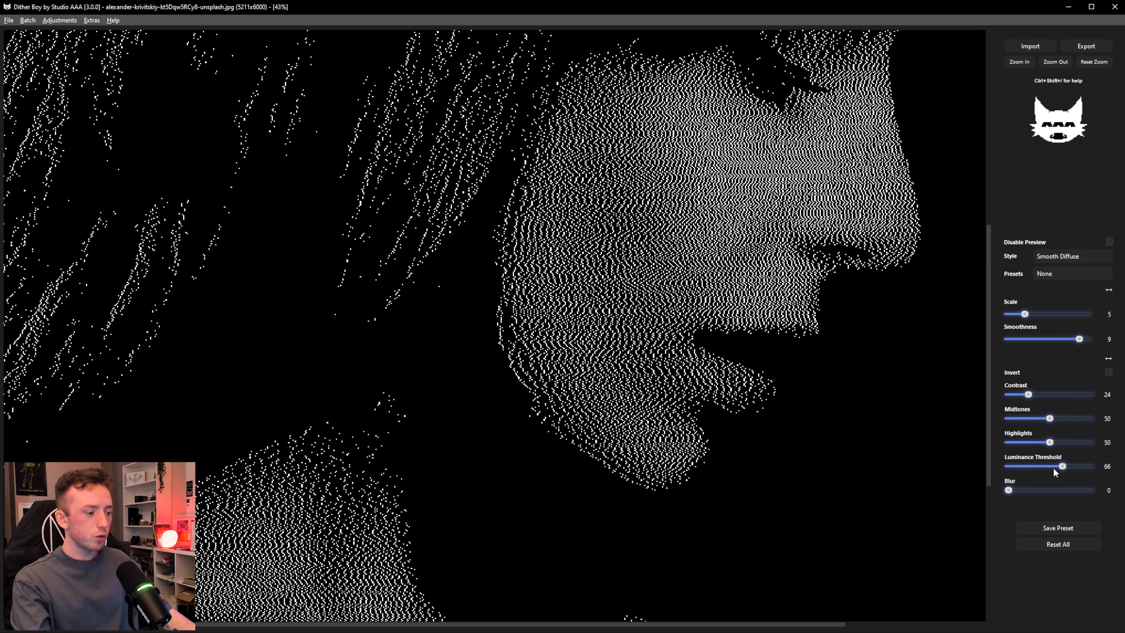
{"action": "left_click_drag", "start_coordinate": [1063, 466], "coordinate": [1090, 466]}
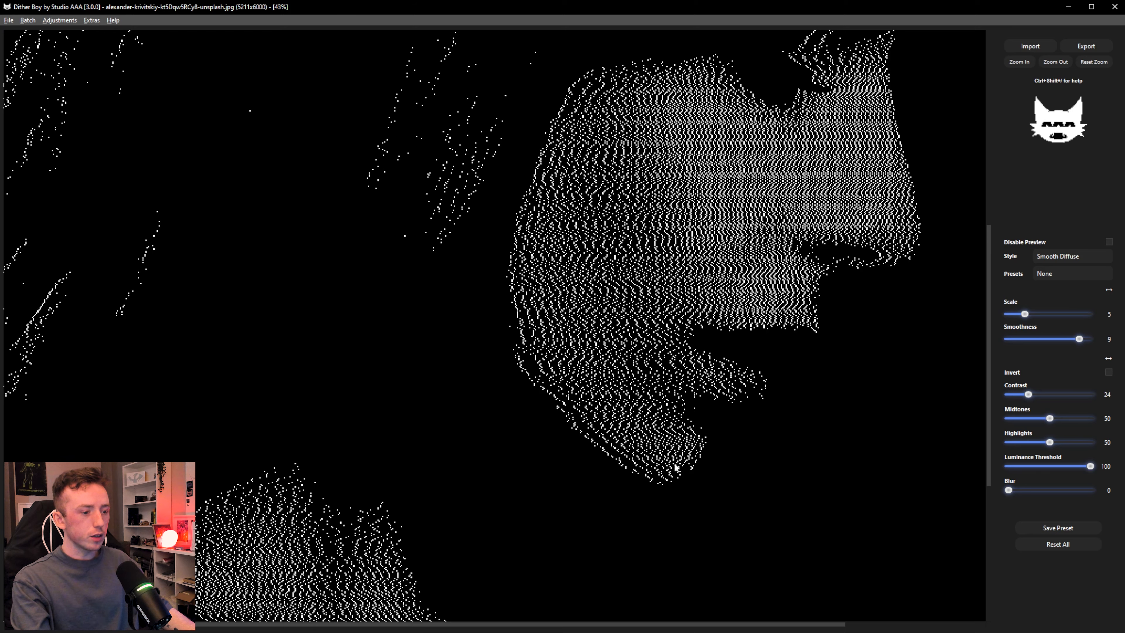
{"action": "left_click_drag", "start_coordinate": [570, 395], "coordinate": [681, 535]}
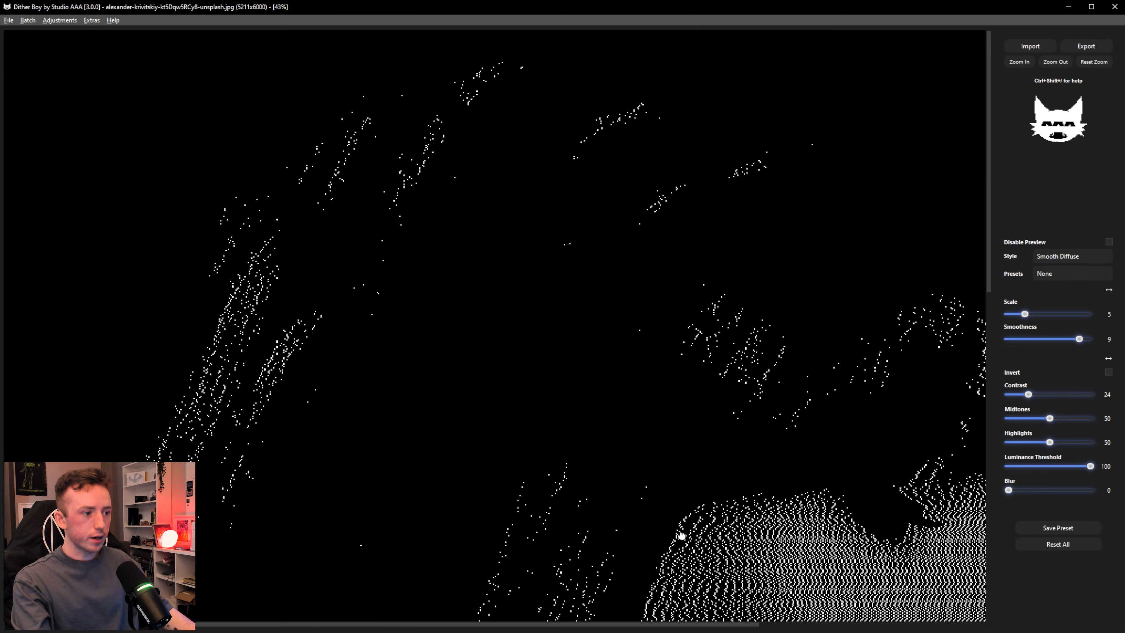
{"action": "left_click_drag", "start_coordinate": [628, 405], "coordinate": [509, 319]}
{"action": "left_click_drag", "start_coordinate": [1073, 466], "coordinate": [1016, 489]}
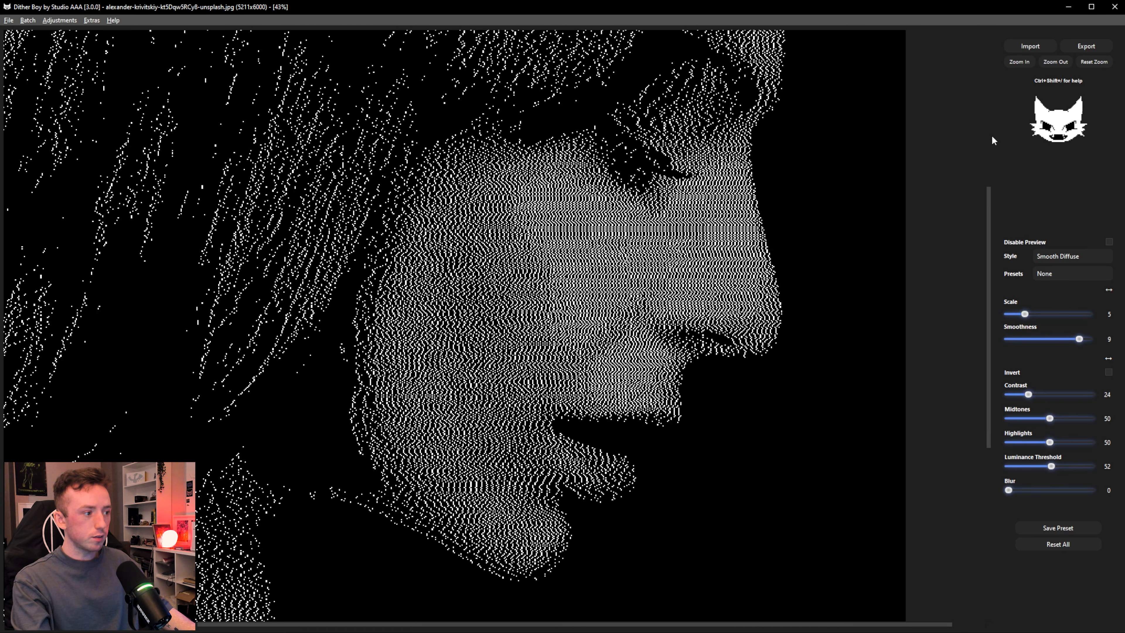
Set the profile portrait's blur to 30 while checking how the lines join up around the jaw and chin.
{"action": "triple_click", "coordinate": [1028, 65]}
{"action": "left_click_drag", "start_coordinate": [445, 424], "coordinate": [592, 182]}
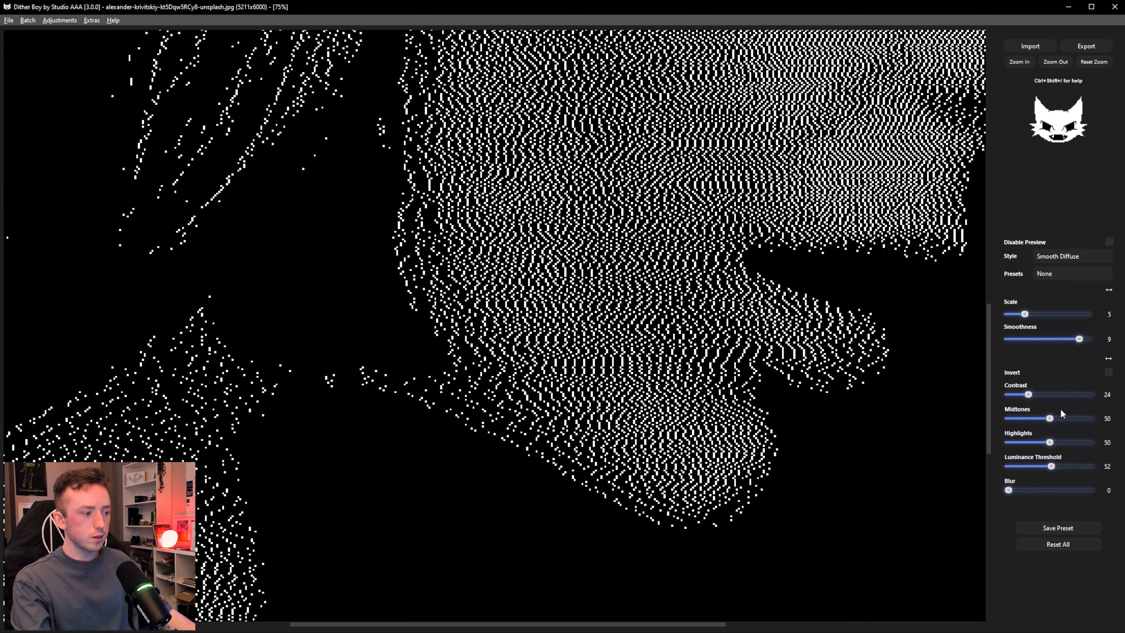
{"action": "double_click", "coordinate": [1021, 63]}
{"action": "left_click_drag", "start_coordinate": [335, 423], "coordinate": [252, 291]}
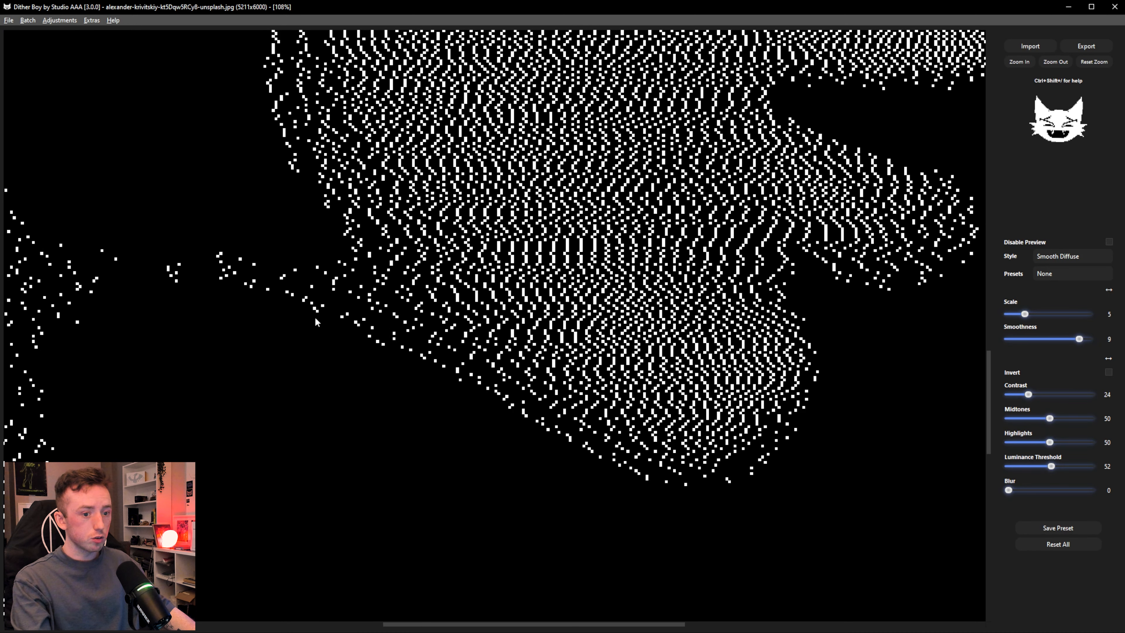
{"action": "left_click_drag", "start_coordinate": [1011, 490], "coordinate": [1014, 491]}
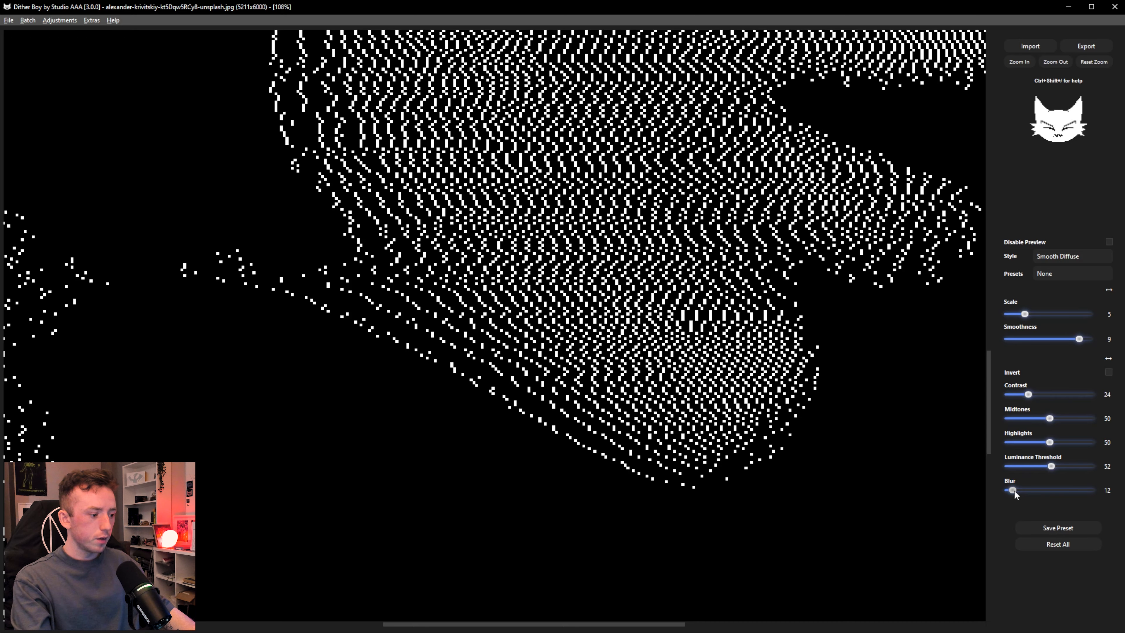
{"action": "left_click_drag", "start_coordinate": [1014, 490], "coordinate": [1020, 491]}
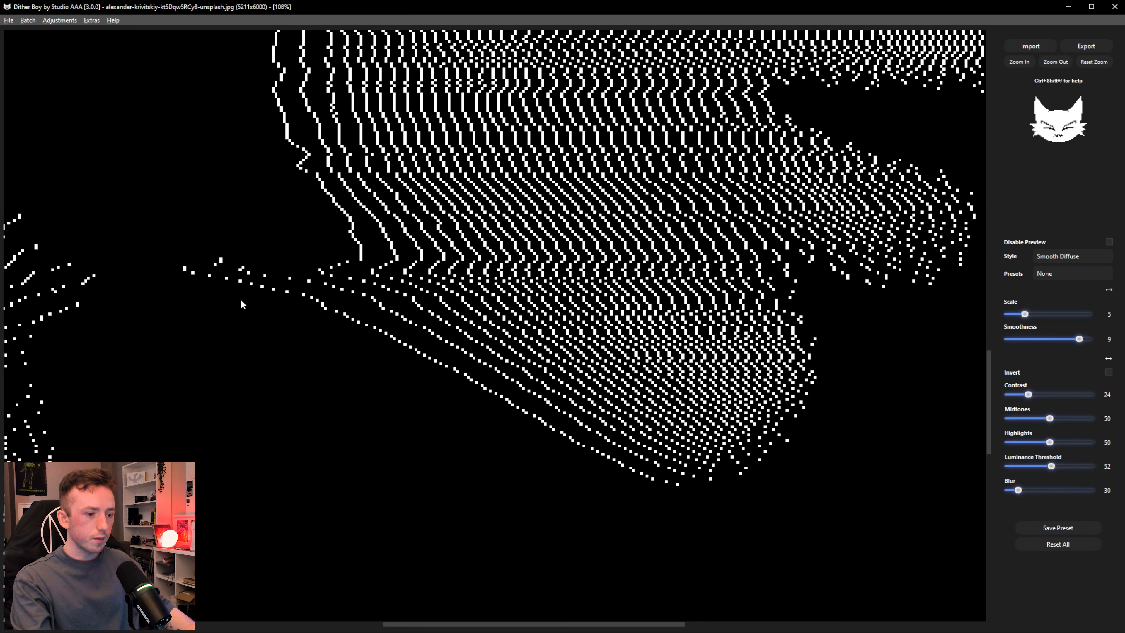
Examine the blurred line pattern around the nose and lips, and across the whole profile portrait.
{"action": "left_click_drag", "start_coordinate": [818, 141], "coordinate": [324, 502]}
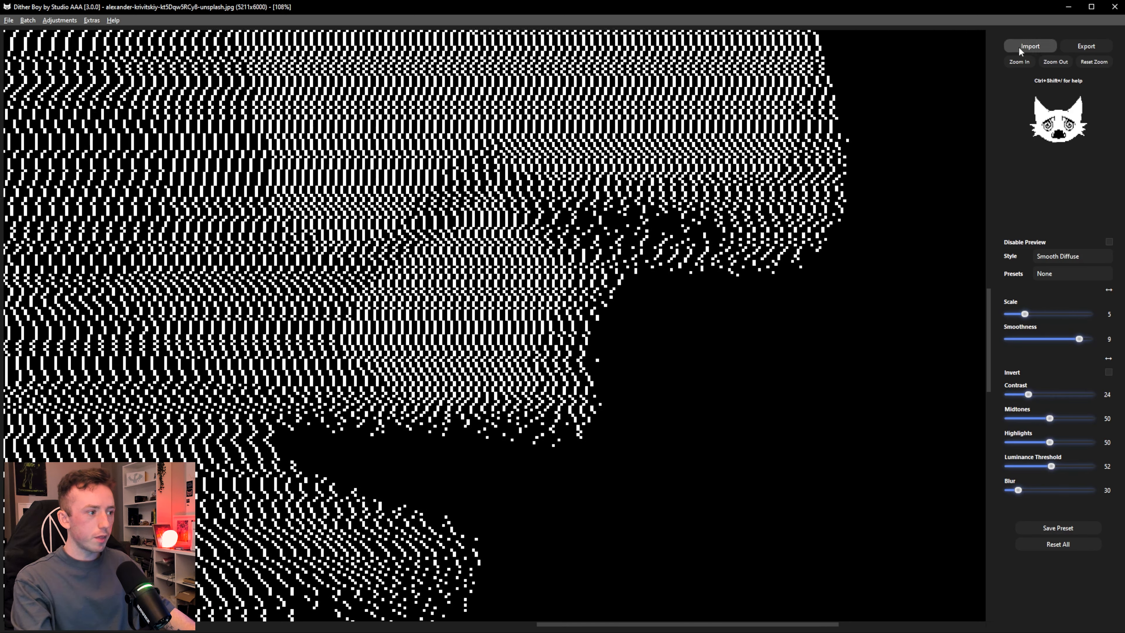
{"action": "left_click", "coordinate": [1051, 63]}
{"action": "left_click", "coordinate": [1051, 63]}
{"action": "left_click", "coordinate": [1052, 64]}
{"action": "left_click_drag", "start_coordinate": [362, 200], "coordinate": [681, 377]}
{"action": "scroll", "coordinate": [376, 381], "scroll_direction": "down", "scroll_amount": 1}
{"action": "left_click", "coordinate": [1056, 62]}
{"action": "left_click", "coordinate": [1055, 62]}
{"action": "left_click_drag", "start_coordinate": [549, 284], "coordinate": [620, 358]}
{"action": "left_click_drag", "start_coordinate": [708, 295], "coordinate": [707, 189]}
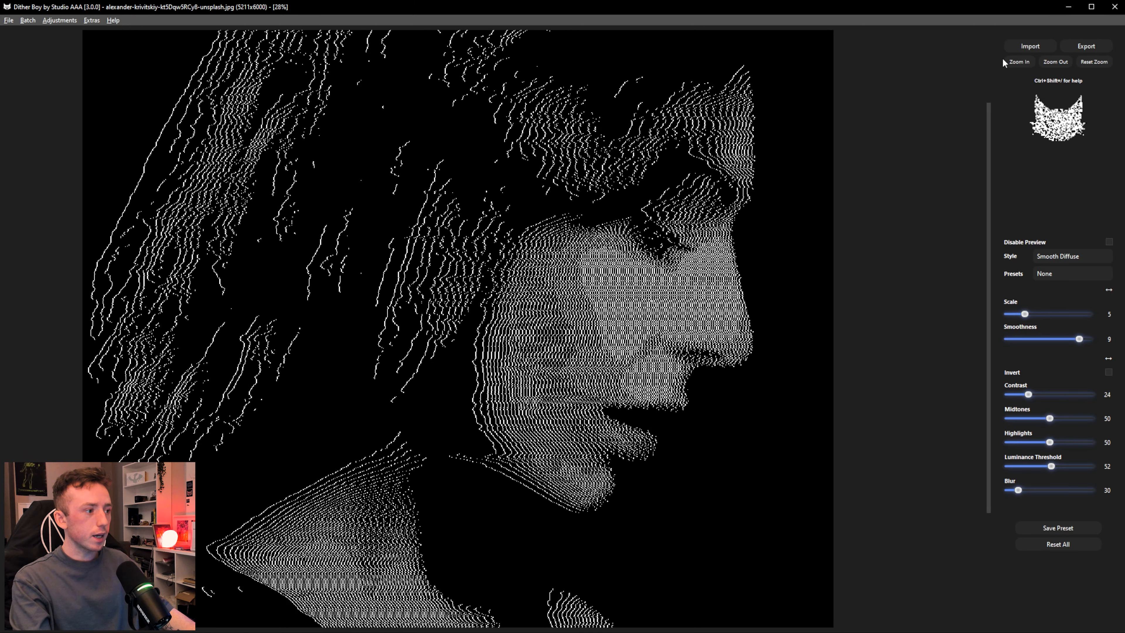
Inspect the dither lines on the cheek, eye and nose of the profile portrait at enlarged size.
{"action": "left_click", "coordinate": [1013, 62]}
{"action": "left_click", "coordinate": [1014, 62]}
{"action": "left_click", "coordinate": [1014, 62]}
{"action": "left_click", "coordinate": [1014, 62]}
{"action": "left_click", "coordinate": [1014, 62]}
{"action": "left_click_drag", "start_coordinate": [694, 232], "coordinate": [376, 337]}
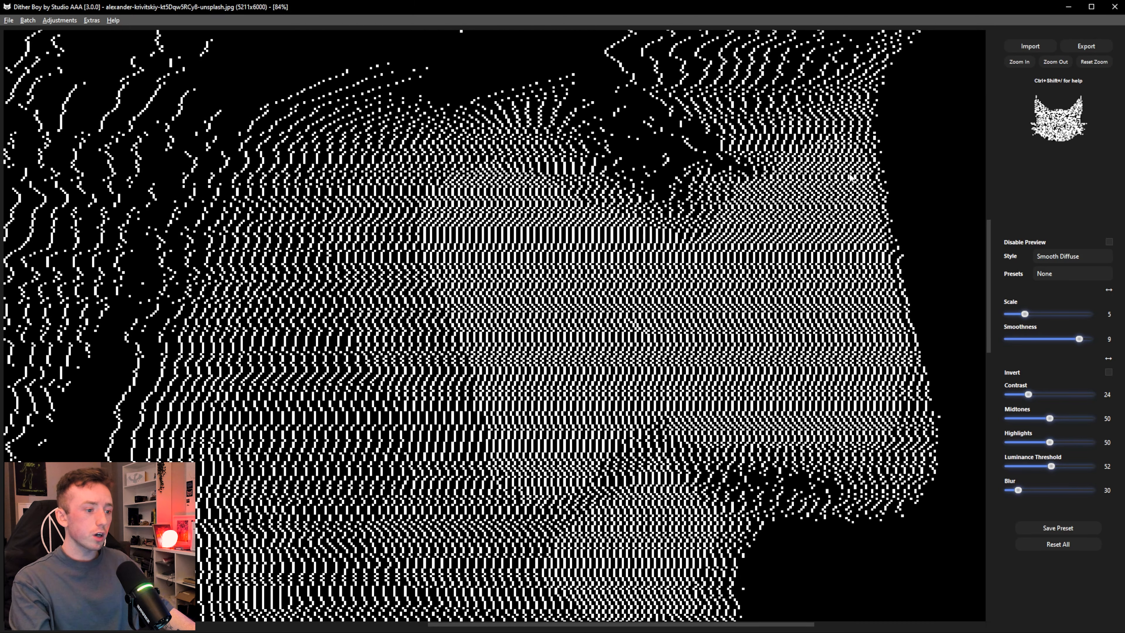
{"action": "left_click", "coordinate": [1018, 63]}
{"action": "left_click", "coordinate": [1017, 63]}
{"action": "left_click_drag", "start_coordinate": [686, 262], "coordinate": [525, 264]}
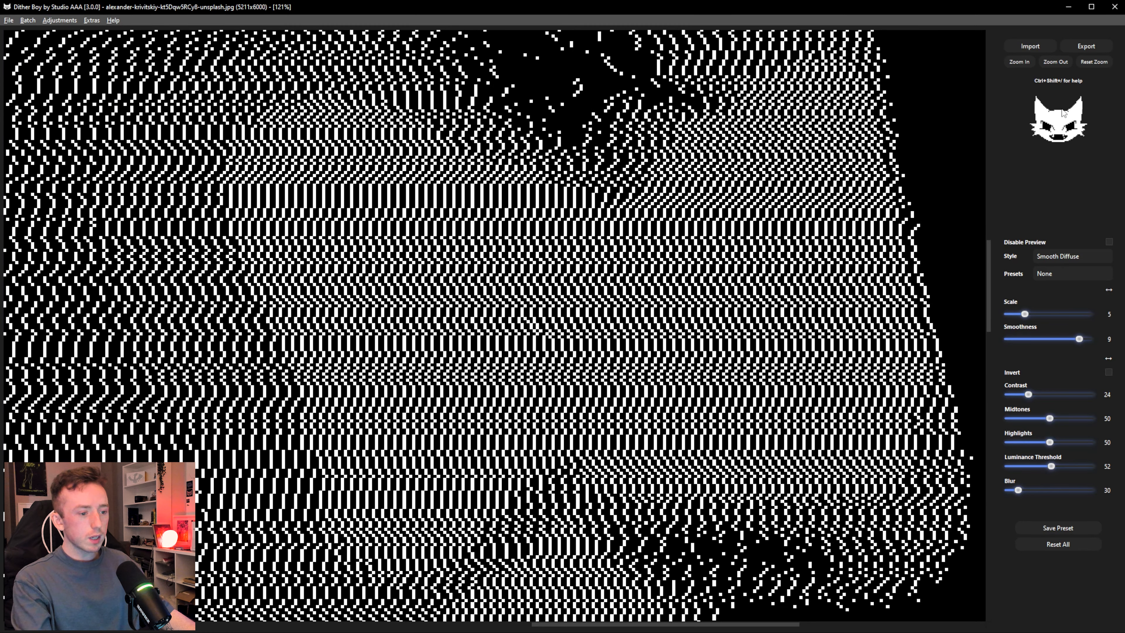
{"action": "left_click", "coordinate": [1056, 62]}
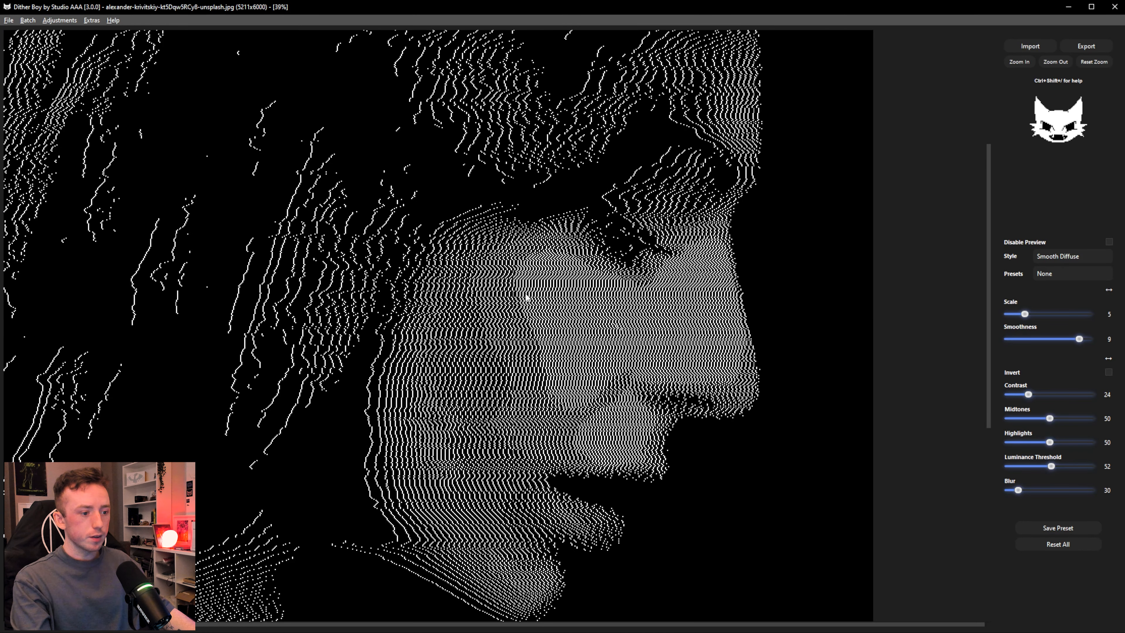
Inspect the separate line strands in the hair and compare them with the denser lines across the face.
{"action": "left_click", "coordinate": [1019, 62]}
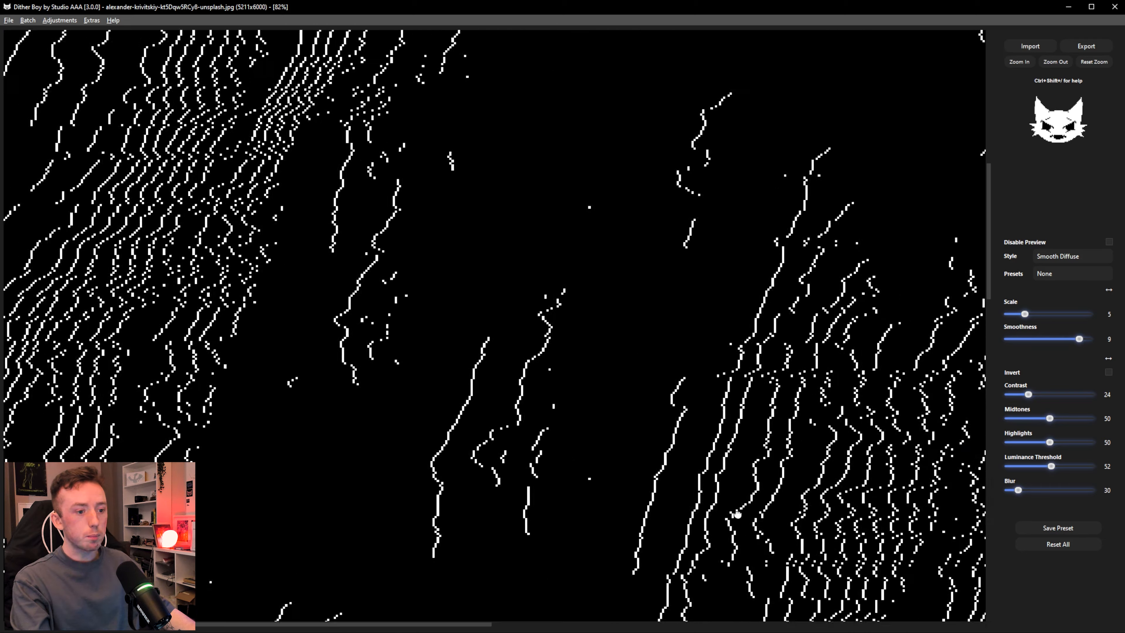
{"action": "left_click_drag", "start_coordinate": [310, 361], "coordinate": [466, 459]}
{"action": "left_click_drag", "start_coordinate": [773, 394], "coordinate": [302, 370]}
{"action": "left_click_drag", "start_coordinate": [975, 585], "coordinate": [505, 280]}
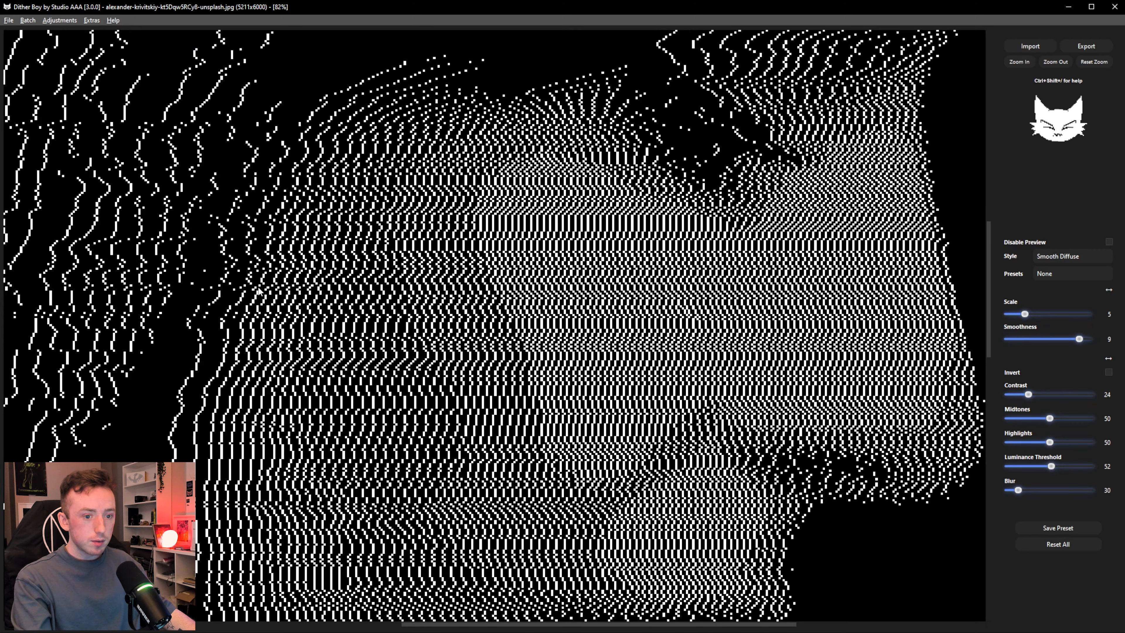
{"action": "left_click_drag", "start_coordinate": [259, 290], "coordinate": [592, 507]}
{"action": "left_click_drag", "start_coordinate": [751, 441], "coordinate": [354, 301]}
{"action": "left_click_drag", "start_coordinate": [943, 454], "coordinate": [642, 280]}
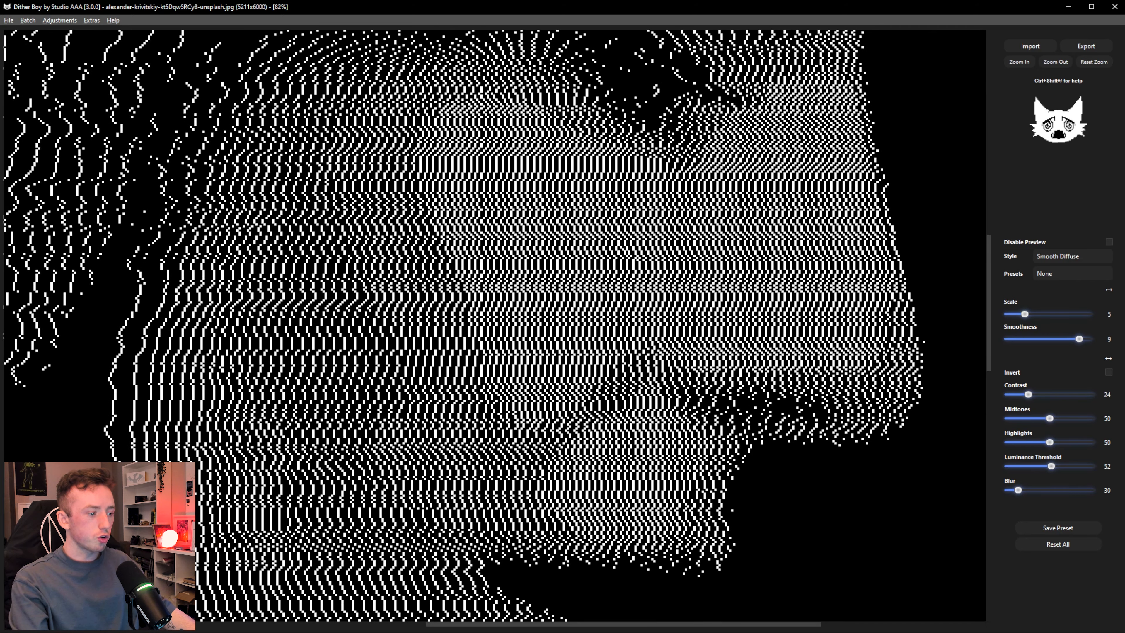
{"action": "left_click", "coordinate": [1056, 63]}
{"action": "left_click", "coordinate": [1057, 63]}
{"action": "left_click", "coordinate": [1056, 63]}
{"action": "left_click_drag", "start_coordinate": [578, 247], "coordinate": [826, 262]}
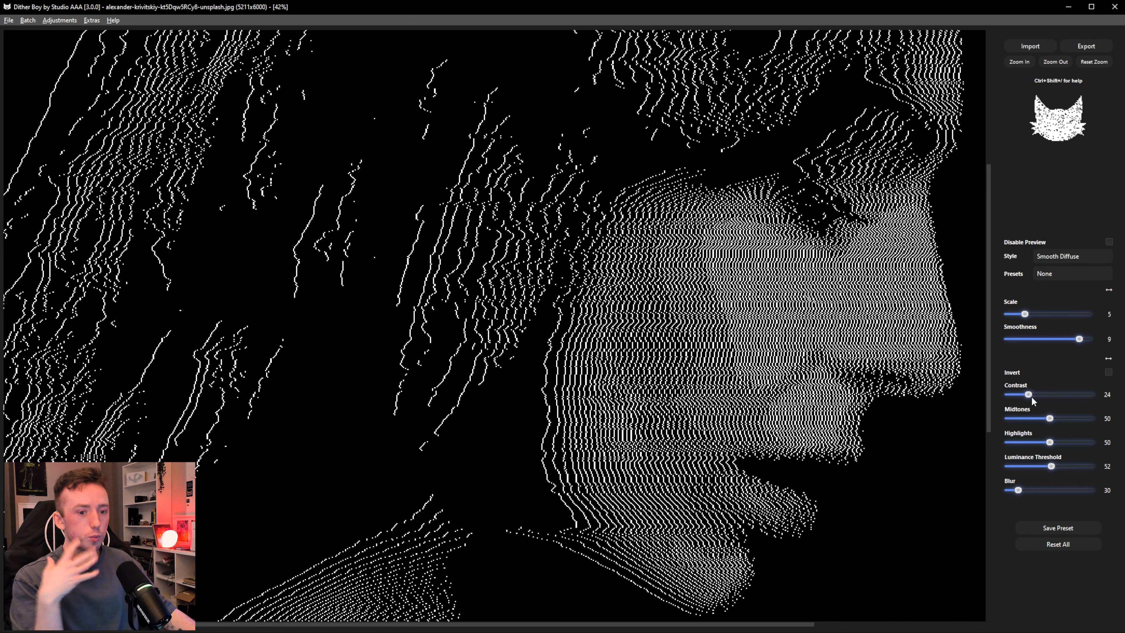
Set the profile portrait's midtones to 80 and highlights to 21, and review the whole image.
{"action": "left_click_drag", "start_coordinate": [445, 426], "coordinate": [555, 177]}
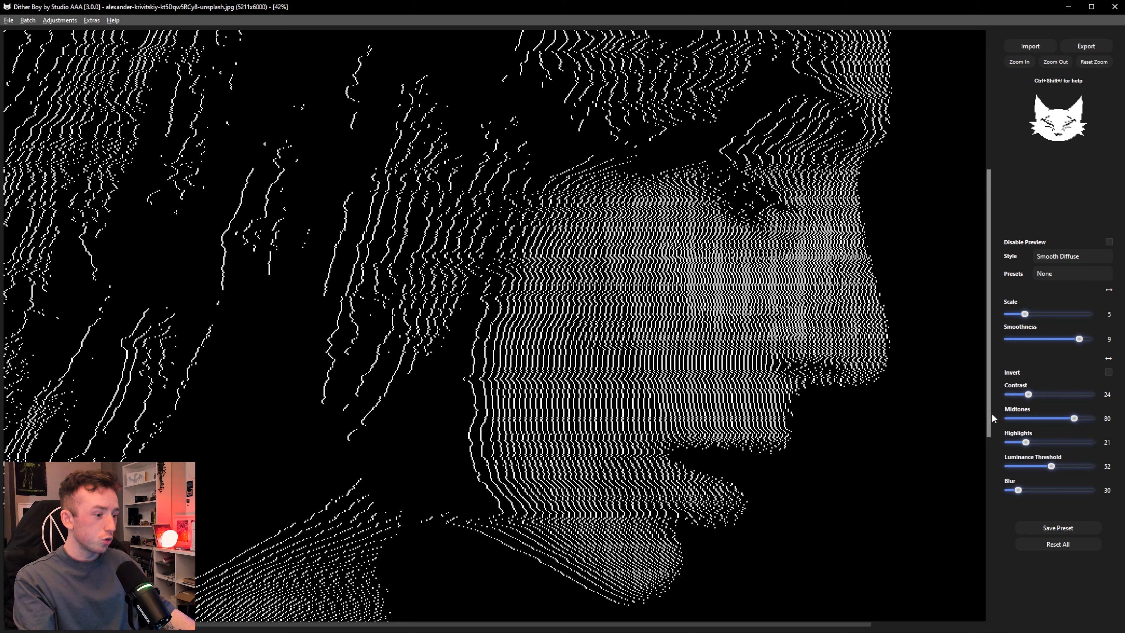
{"action": "left_click_drag", "start_coordinate": [457, 312], "coordinate": [384, 286]}
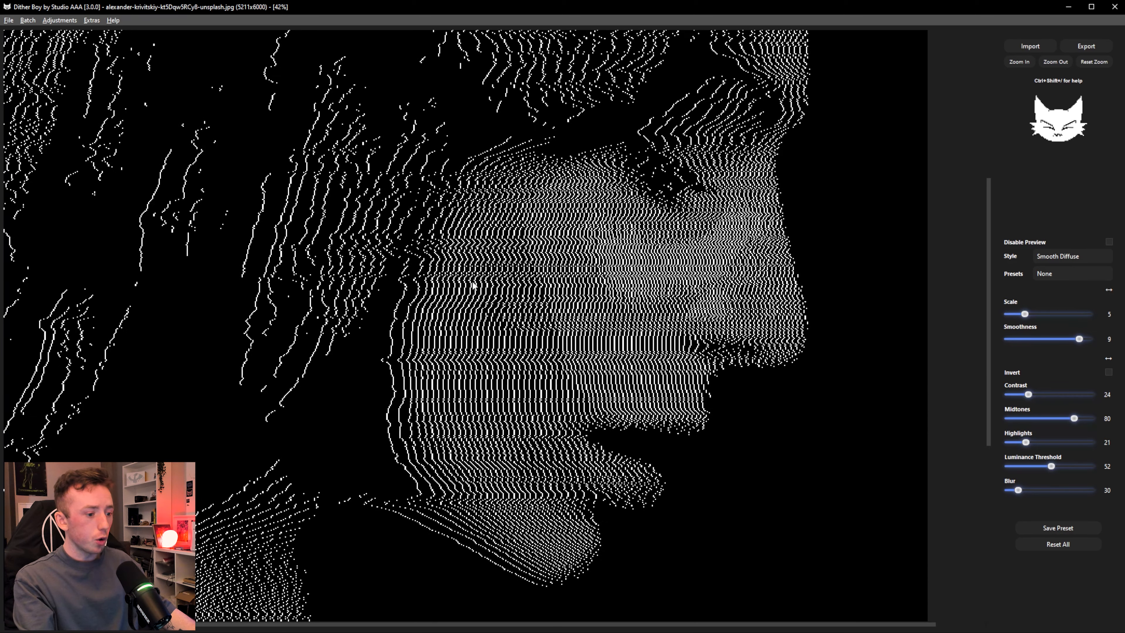
{"action": "left_click", "coordinate": [1054, 62]}
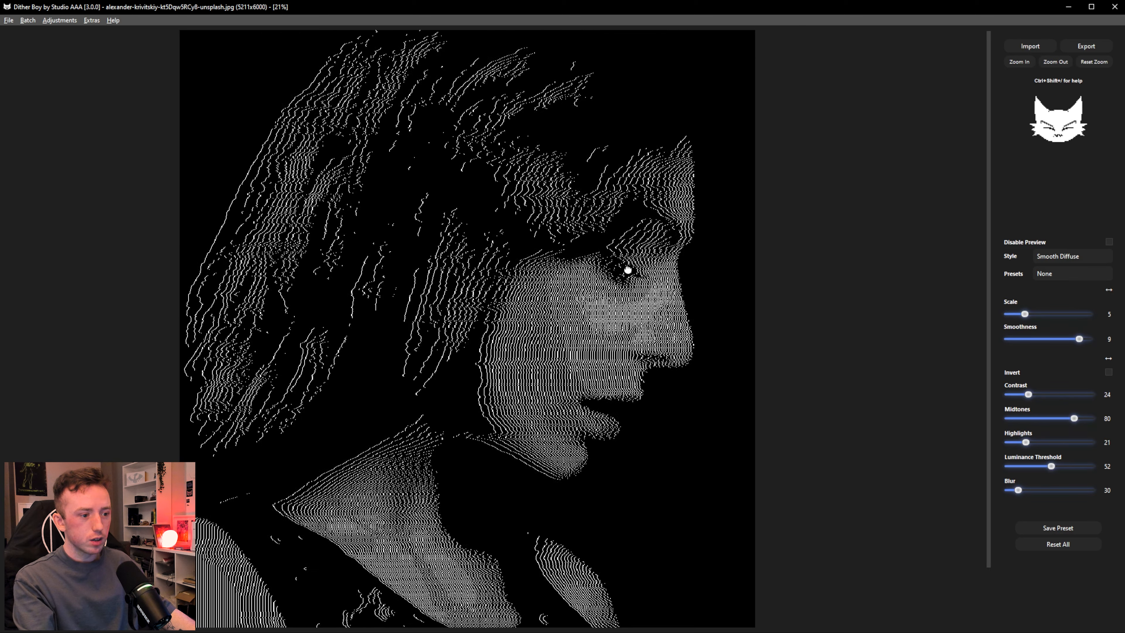
{"action": "left_click_drag", "start_coordinate": [636, 303], "coordinate": [701, 279]}
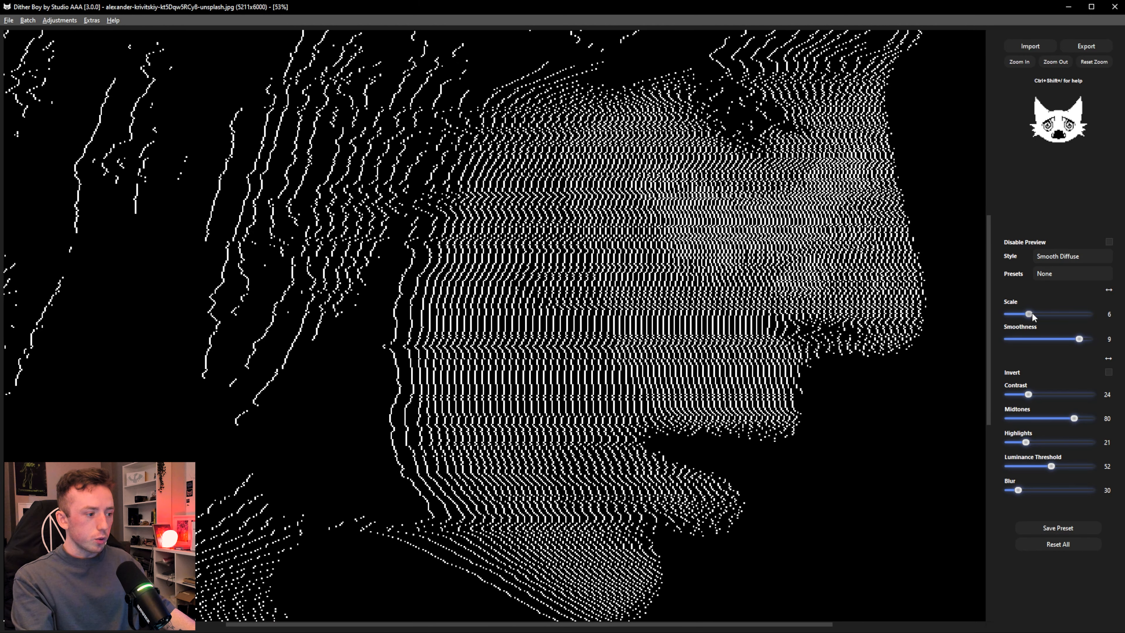
Raise the profile portrait's scale to 9, review the whole image, and compare it with a scale of 1.
{"action": "left_click_drag", "start_coordinate": [1032, 312], "coordinate": [1034, 313]}
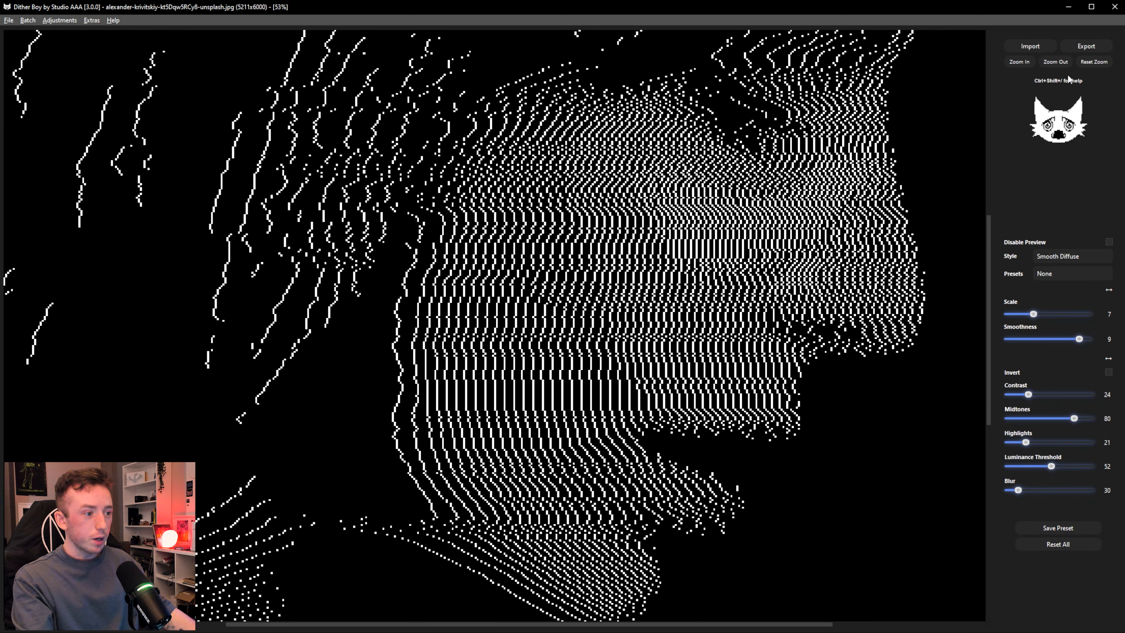
{"action": "left_click", "coordinate": [1060, 61]}
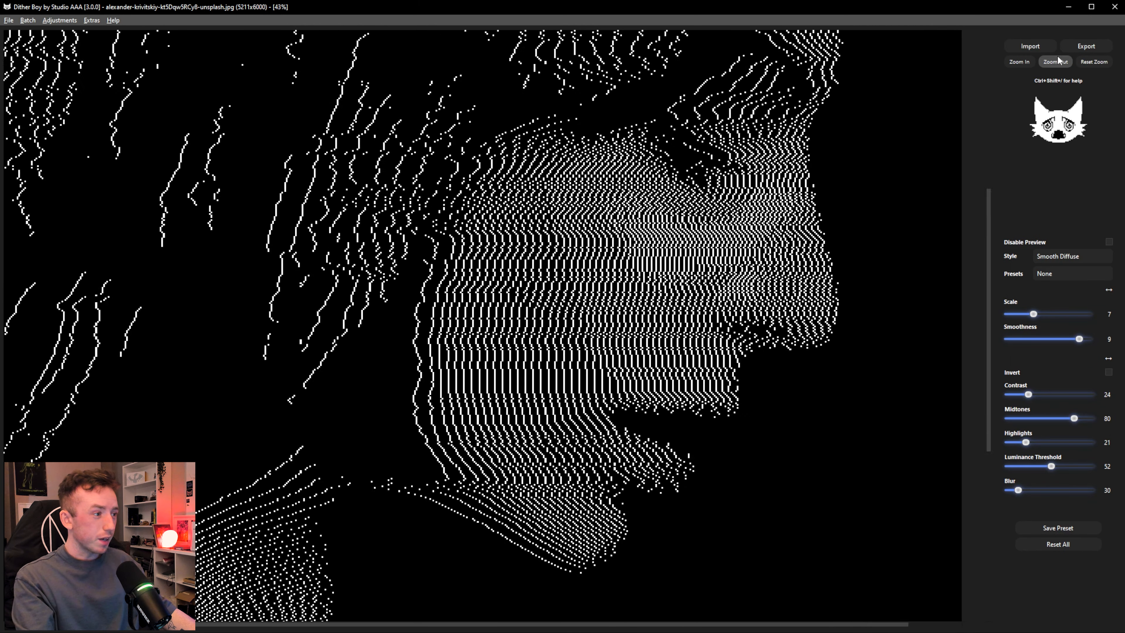
{"action": "left_click", "coordinate": [1060, 61]}
{"action": "left_click", "coordinate": [1059, 61]}
{"action": "left_click", "coordinate": [1060, 61]}
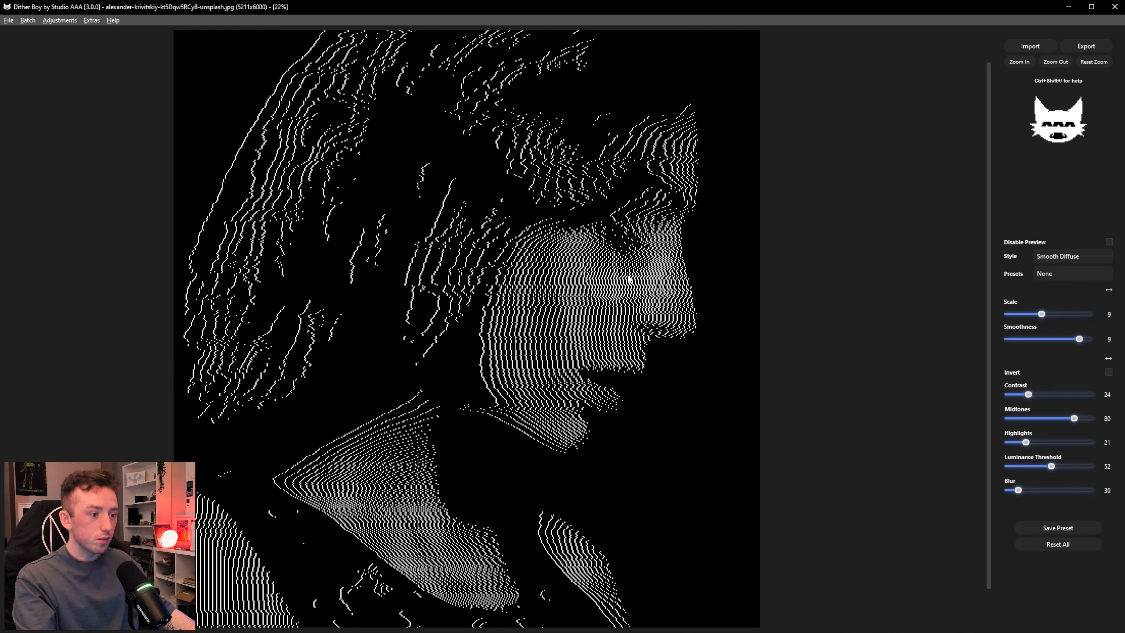
{"action": "left_click_drag", "start_coordinate": [670, 263], "coordinate": [689, 305]}
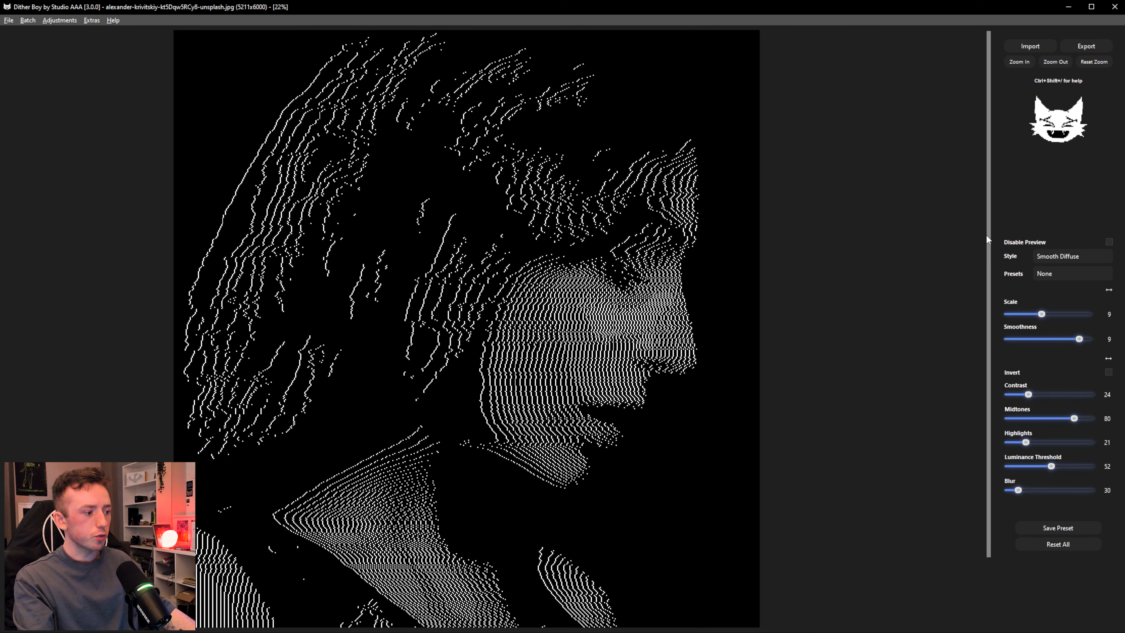
{"action": "scroll", "coordinate": [628, 209], "scroll_direction": "up", "scroll_amount": 5}
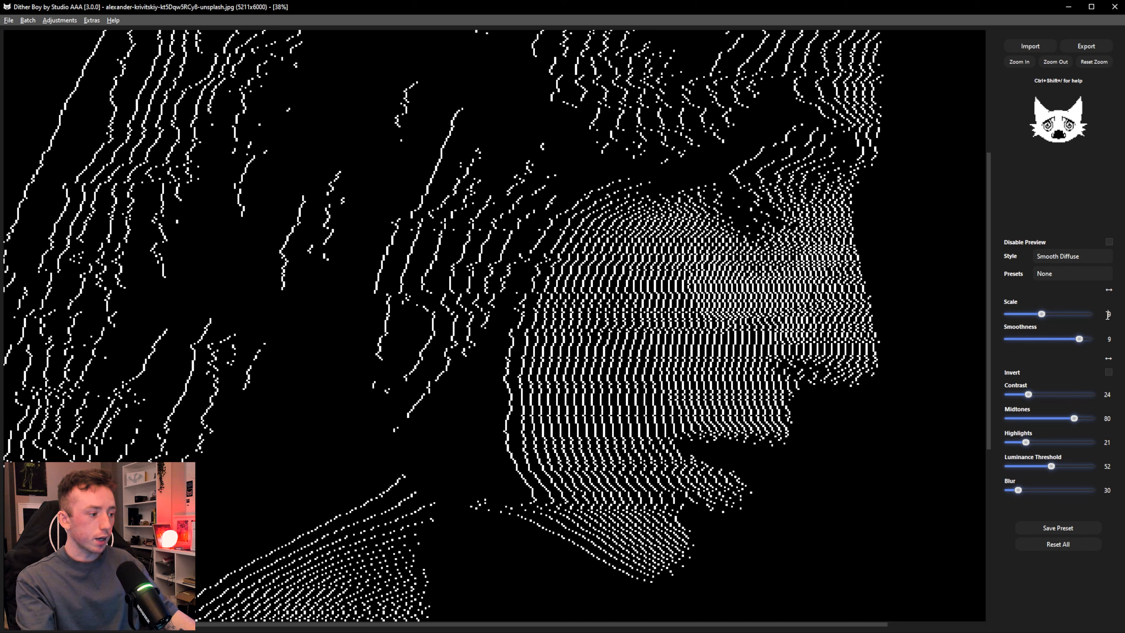
{"action": "type", "text": "1"}
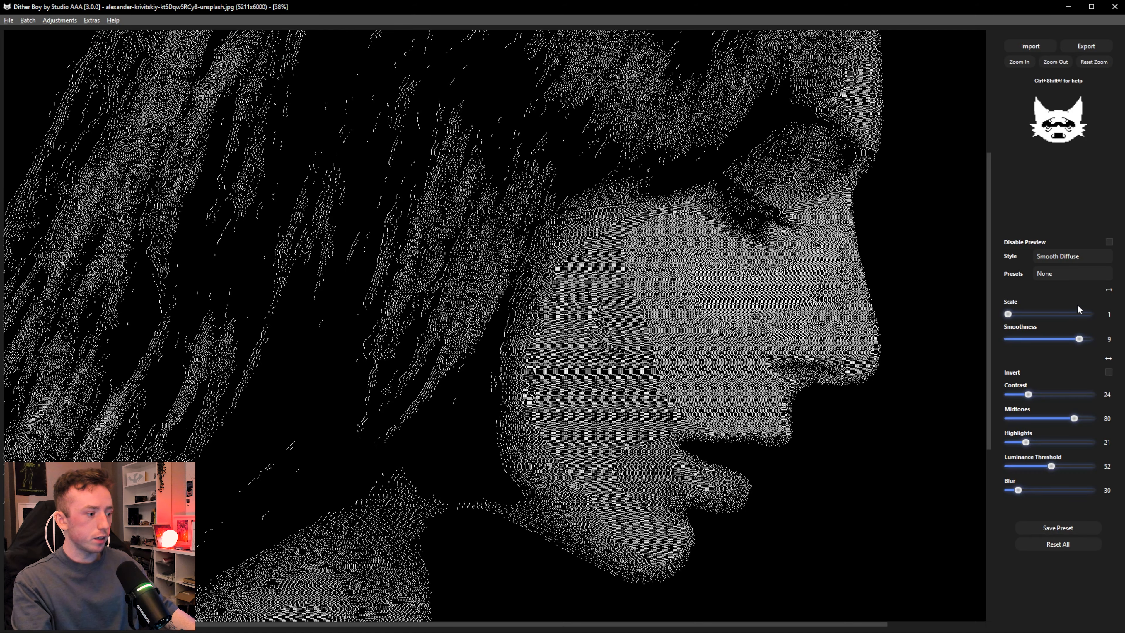
{"action": "left_click_drag", "start_coordinate": [1020, 316], "coordinate": [1043, 315]}
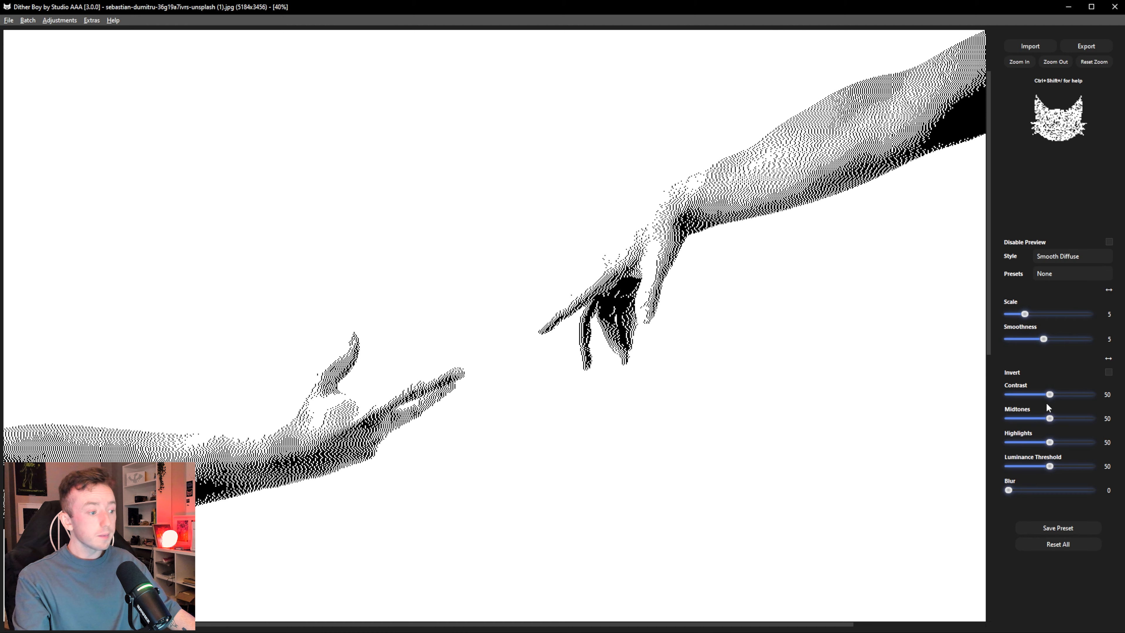
On the reaching hands photo, set the contrast to 35 and luminance threshold to 29, and adjust the smoothness.
{"action": "left_click_drag", "start_coordinate": [1049, 395], "coordinate": [1038, 394]}
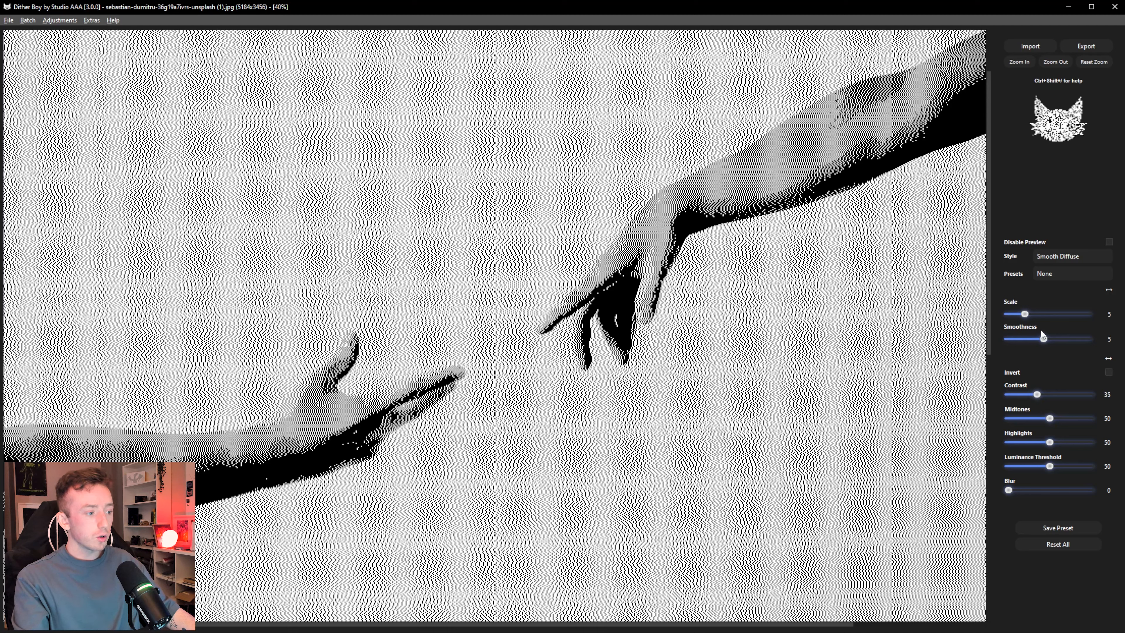
{"action": "left_click_drag", "start_coordinate": [1047, 465], "coordinate": [1029, 466]}
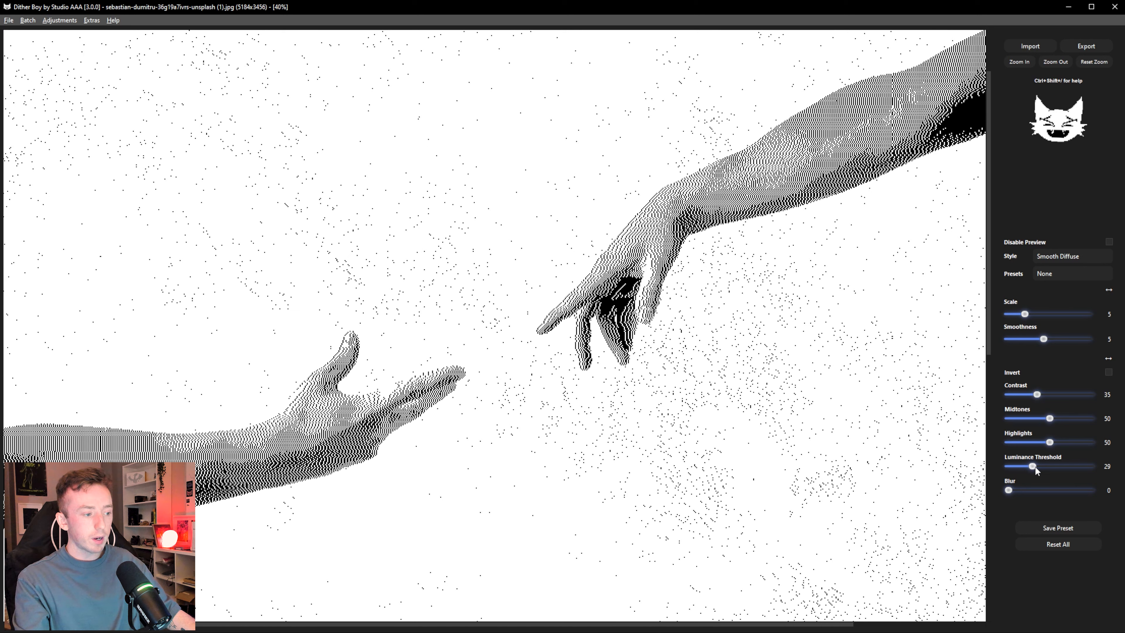
{"action": "left_click", "coordinate": [1034, 339]}
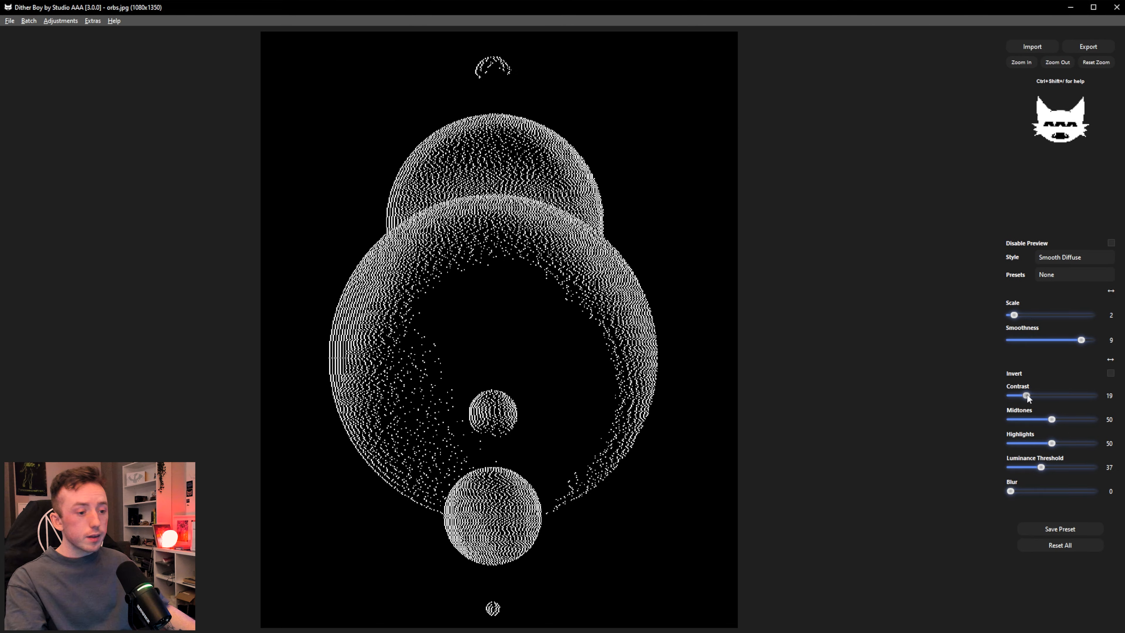
Set the orbs image's contrast to 15 and change its dither style to Modulated Diffuse X.
{"action": "left_click_drag", "start_coordinate": [1027, 394], "coordinate": [1022, 395]}
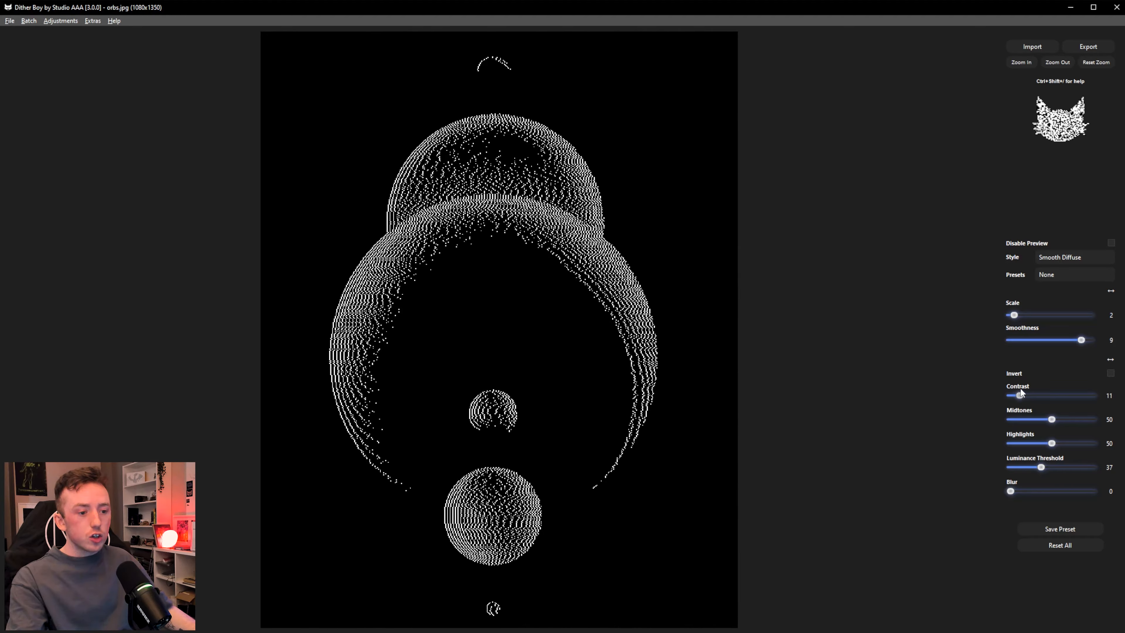
{"action": "left_click", "coordinate": [1073, 256]}
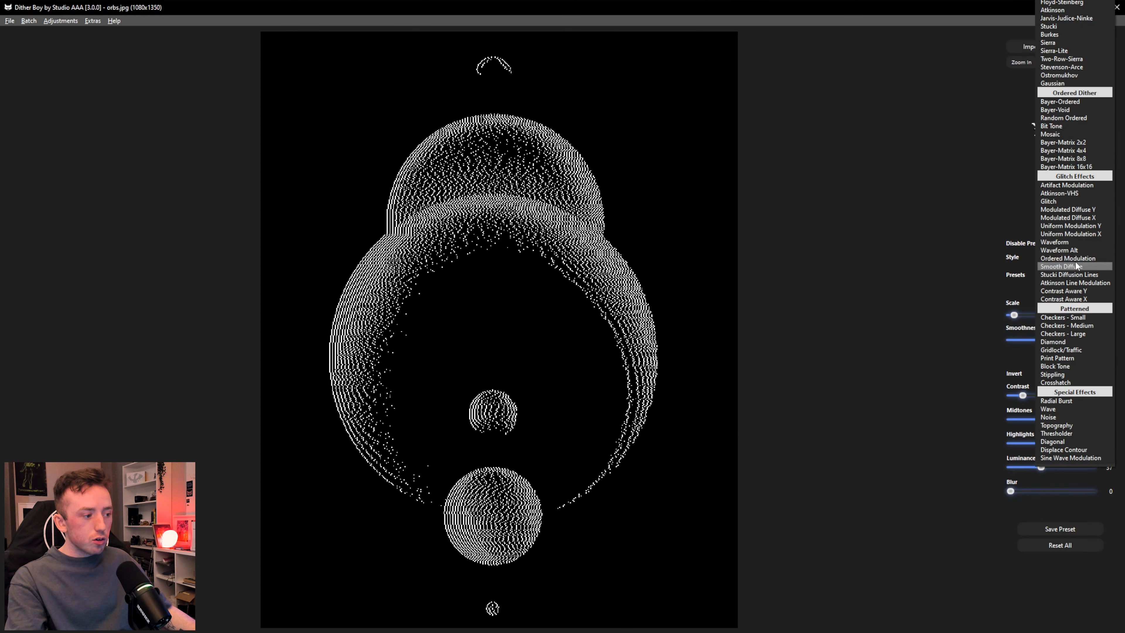
{"action": "left_click", "coordinate": [1086, 218]}
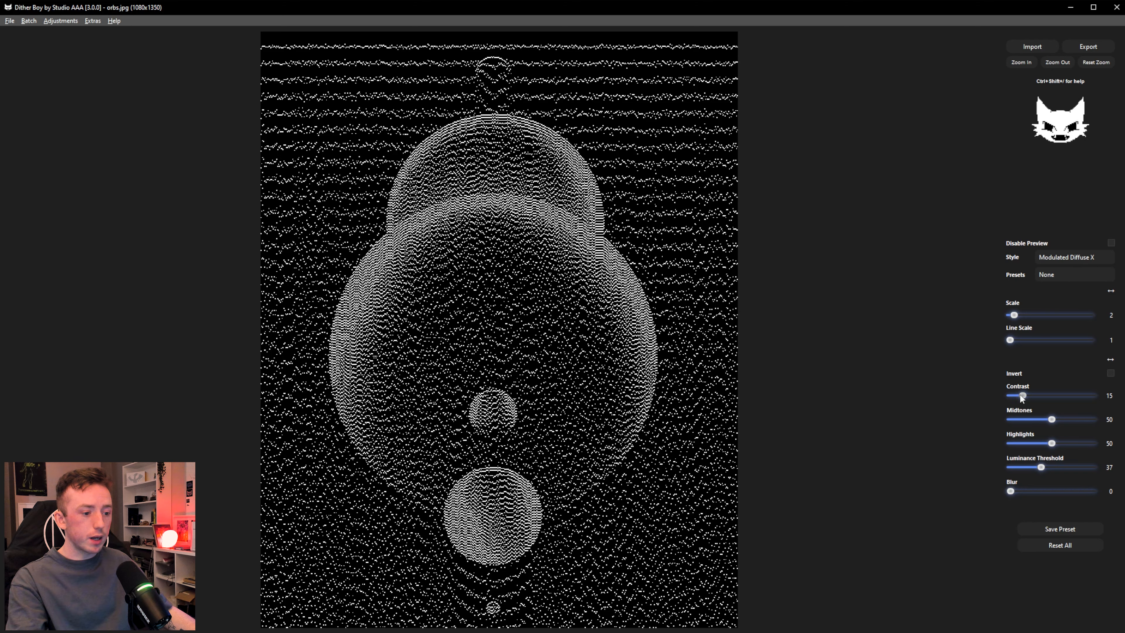
Set the orbs image's contrast to 2, luminance threshold to 26 and midtones to 74.
{"action": "left_click_drag", "start_coordinate": [1020, 394], "coordinate": [1011, 391]}
{"action": "mouse_move", "coordinate": [1042, 467]}
{"action": "left_mouse_down"}
{"action": "mouse_move", "coordinate": [1082, 462]}
{"action": "mouse_move", "coordinate": [1015, 464]}
{"action": "mouse_move", "coordinate": [1031, 465]}
{"action": "left_mouse_up"}
{"action": "mouse_move", "coordinate": [1052, 419]}
{"action": "left_mouse_down"}
{"action": "mouse_move", "coordinate": [1030, 420]}
{"action": "mouse_move", "coordinate": [1070, 421]}
{"action": "left_mouse_up"}
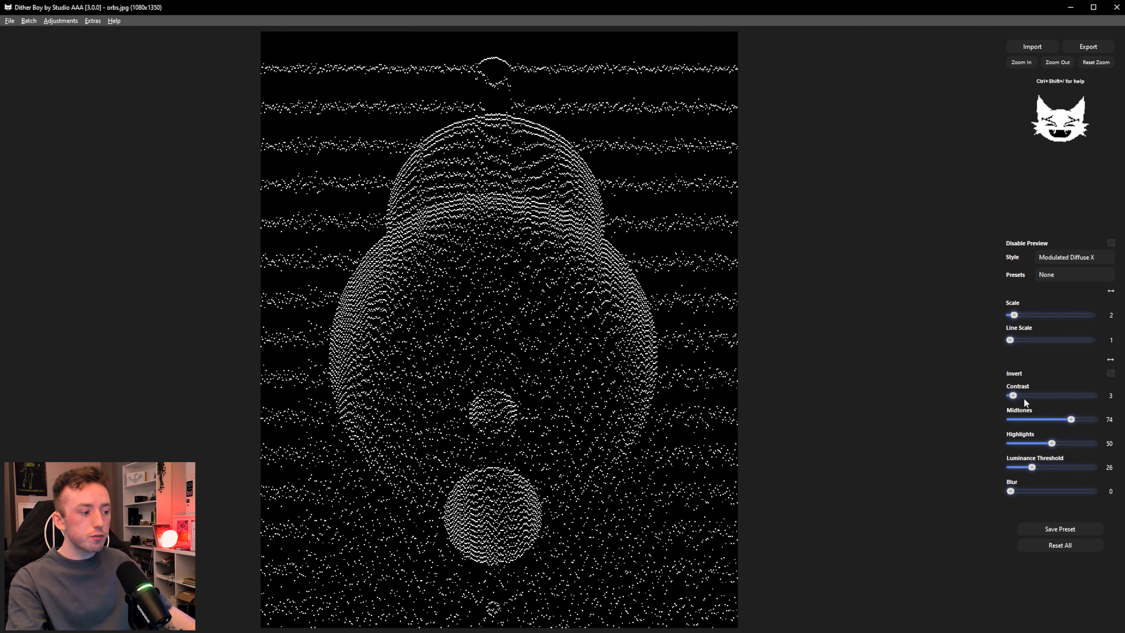
{"action": "mouse_move", "coordinate": [1013, 396]}
{"action": "left_mouse_down"}
{"action": "mouse_move", "coordinate": [1025, 395]}
{"action": "mouse_move", "coordinate": [1012, 396]}
{"action": "left_mouse_up"}
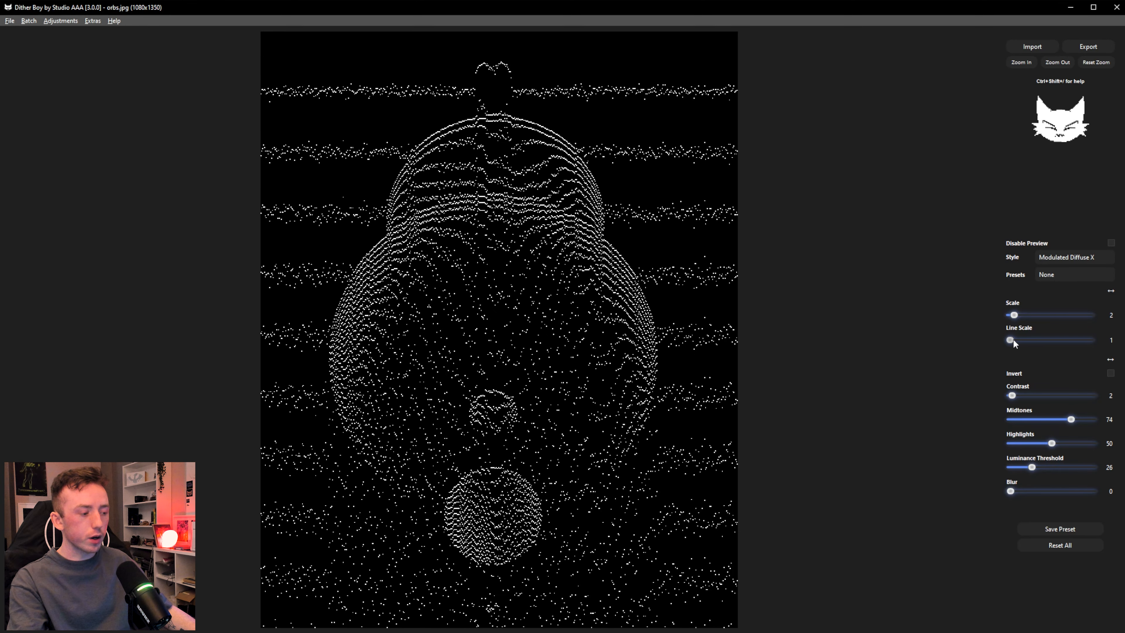
Set the orbs image's line scale to 9 and highlights to 45, and readjust its midtones, luminance threshold and blur.
{"action": "left_click_drag", "start_coordinate": [1013, 341], "coordinate": [1043, 339]}
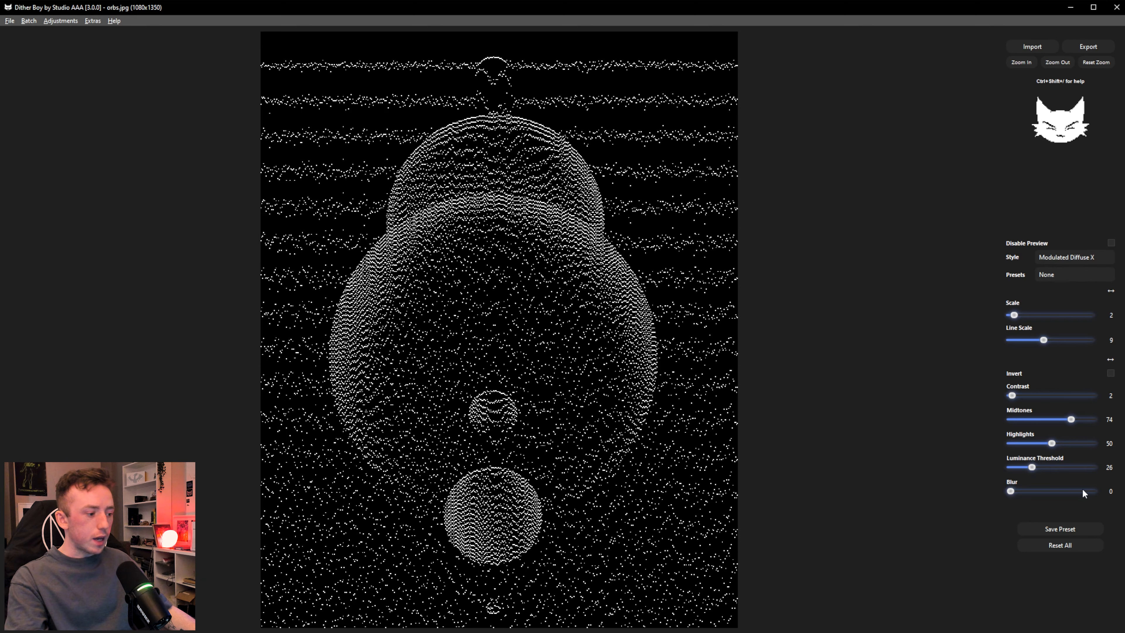
{"action": "left_click_drag", "start_coordinate": [1042, 444], "coordinate": [1052, 422]}
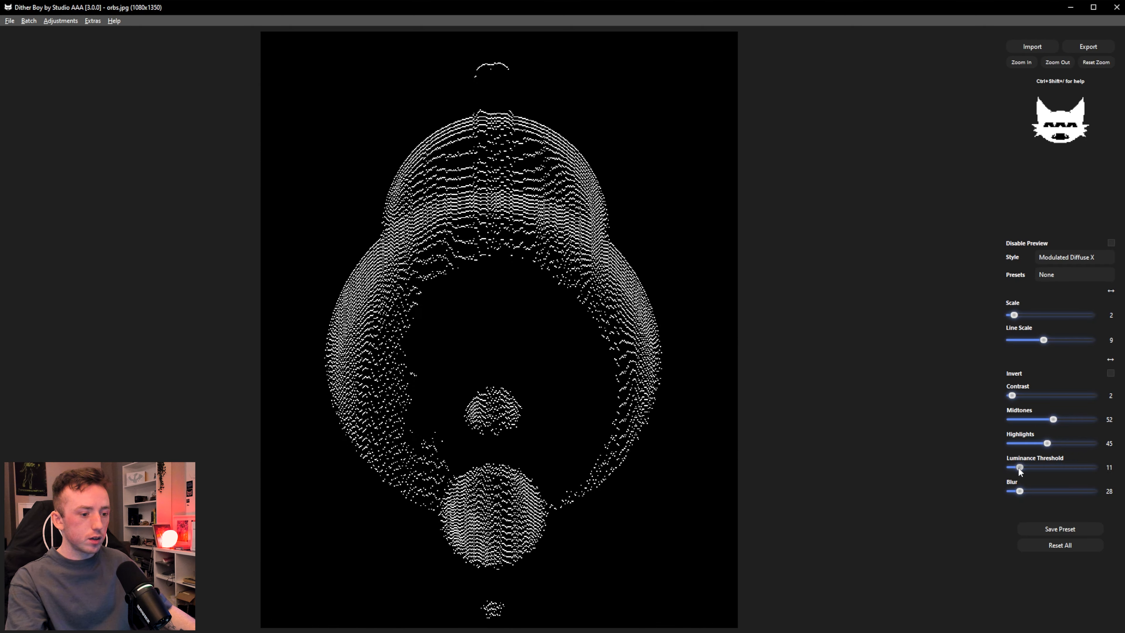
{"action": "left_click_drag", "start_coordinate": [1018, 467], "coordinate": [1010, 491]}
{"action": "mouse_move", "coordinate": [1053, 420]}
{"action": "left_mouse_down"}
{"action": "mouse_move", "coordinate": [1036, 419]}
{"action": "mouse_move", "coordinate": [1071, 420]}
{"action": "left_mouse_up"}
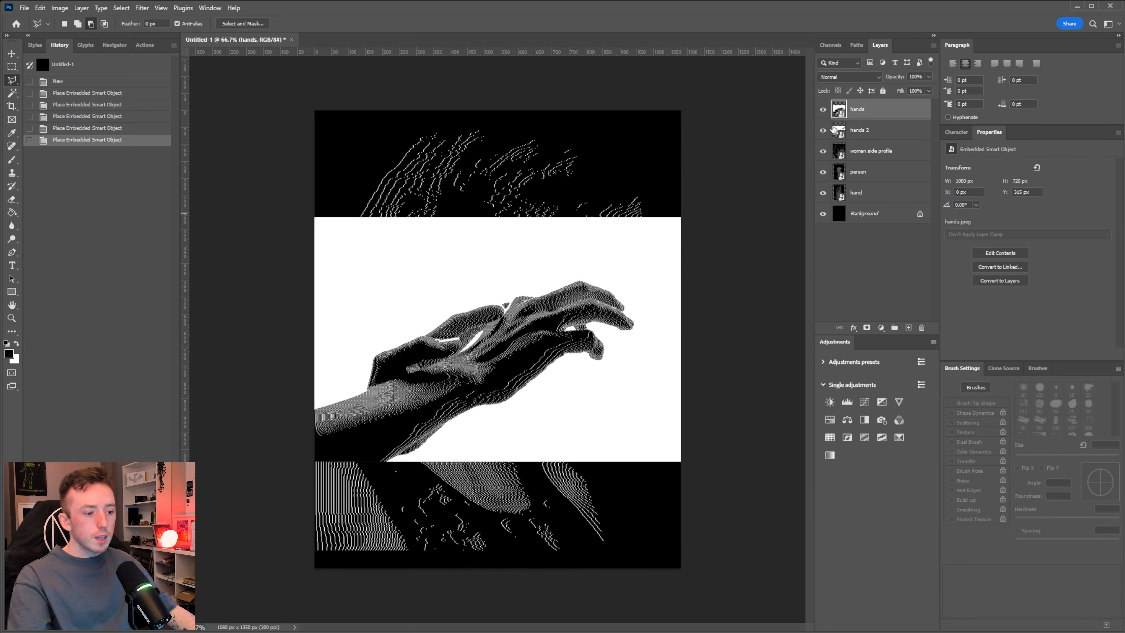
In Photoshop, hide the hands, hands 2, woman side profile, person and hand layers.
{"action": "left_click", "coordinate": [823, 109]}
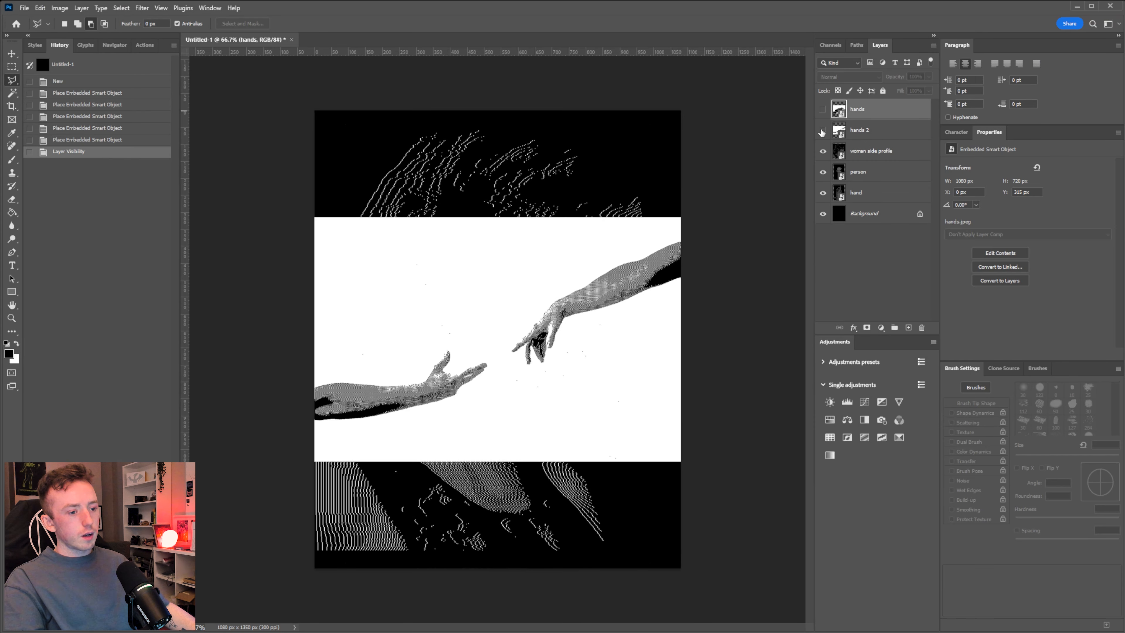
{"action": "left_click", "coordinate": [823, 129]}
{"action": "left_click", "coordinate": [823, 150]}
{"action": "left_click", "coordinate": [822, 172]}
{"action": "left_click", "coordinate": [823, 192]}
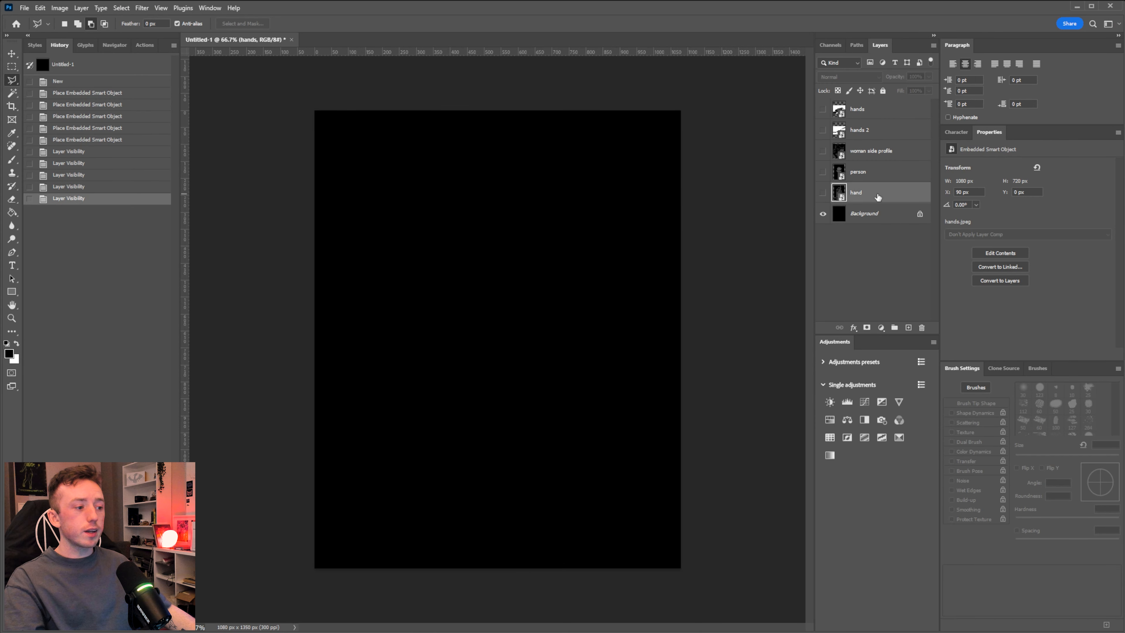
Show the woman side profile layer, enlarge it to about 1269 by 1462 px, and move it directly above the Background layer.
{"action": "left_click", "coordinate": [823, 151]}
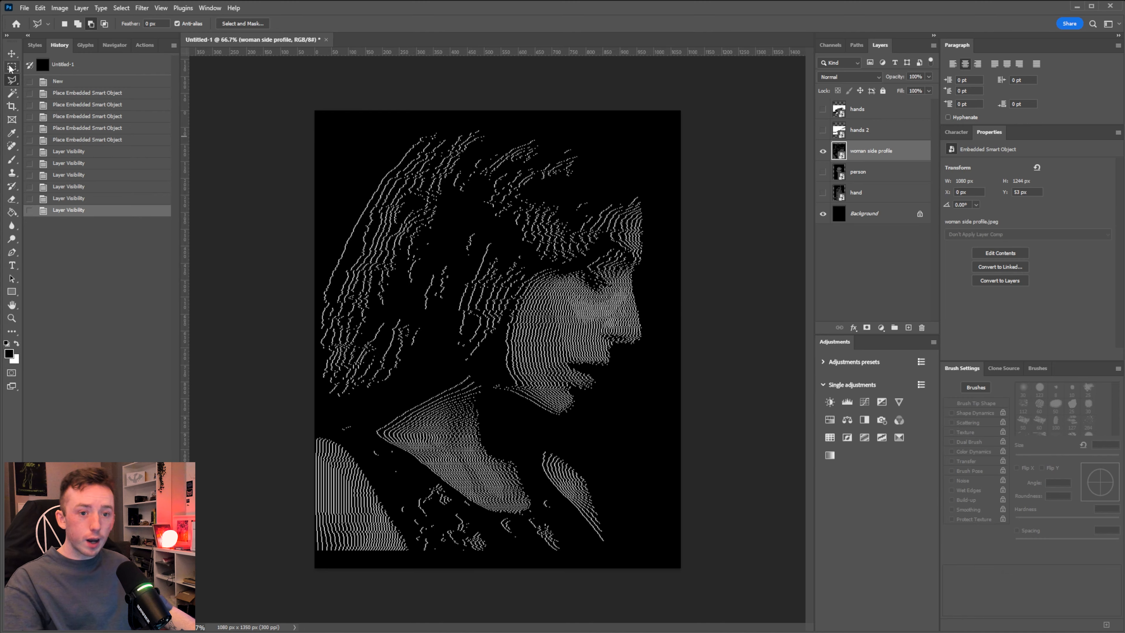
{"action": "key", "text": "v"}
{"action": "left_click_drag", "start_coordinate": [680, 341], "coordinate": [708, 279]}
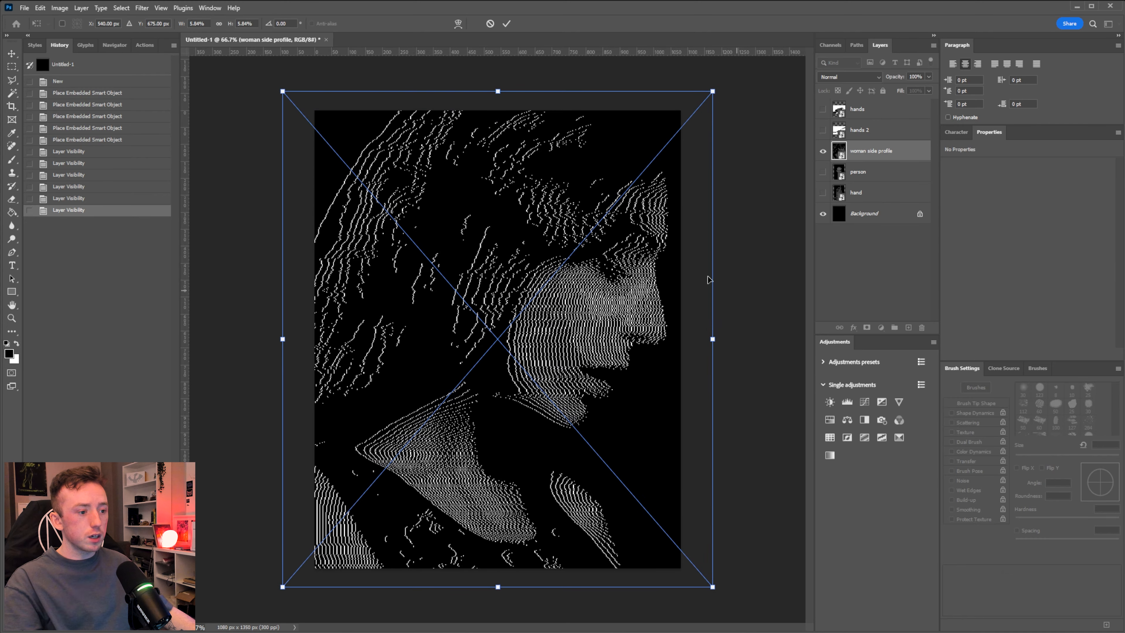
{"action": "left_click", "coordinate": [862, 251]}
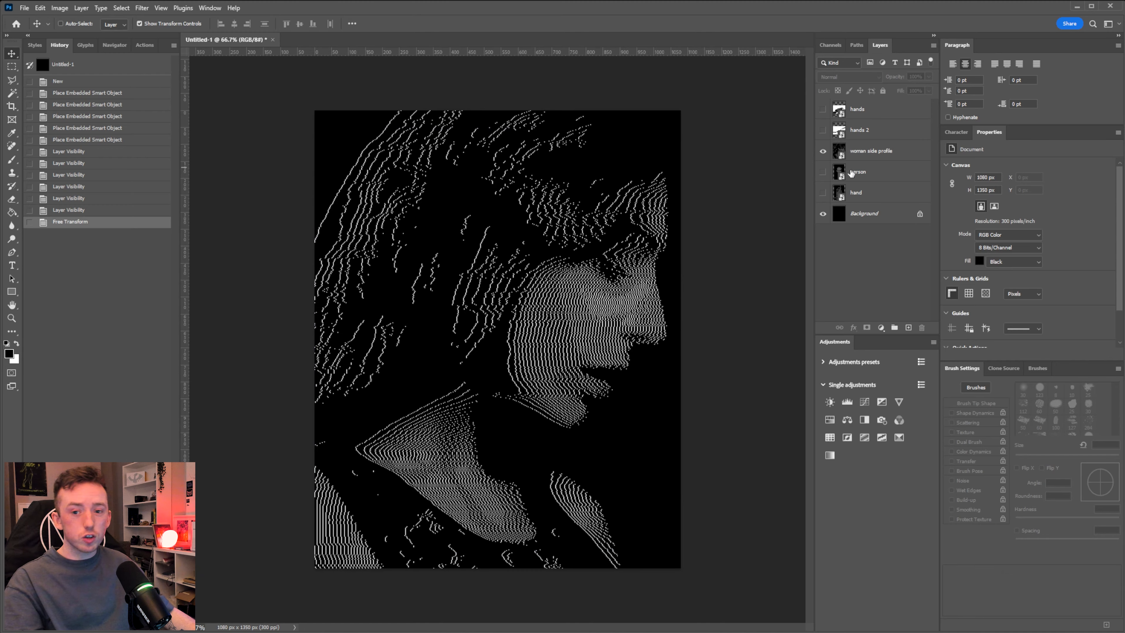
{"action": "left_click_drag", "start_coordinate": [850, 173], "coordinate": [834, 202]}
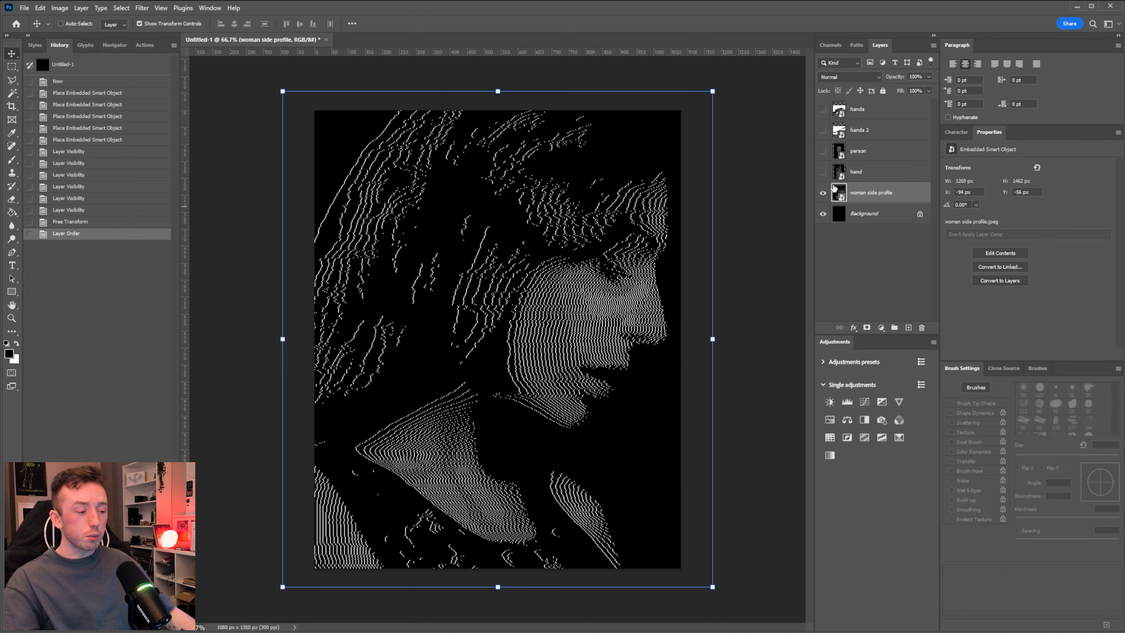
Hide the woman side profile layer and scale the hand layer up to fill the canvas width.
{"action": "left_click", "coordinate": [823, 193]}
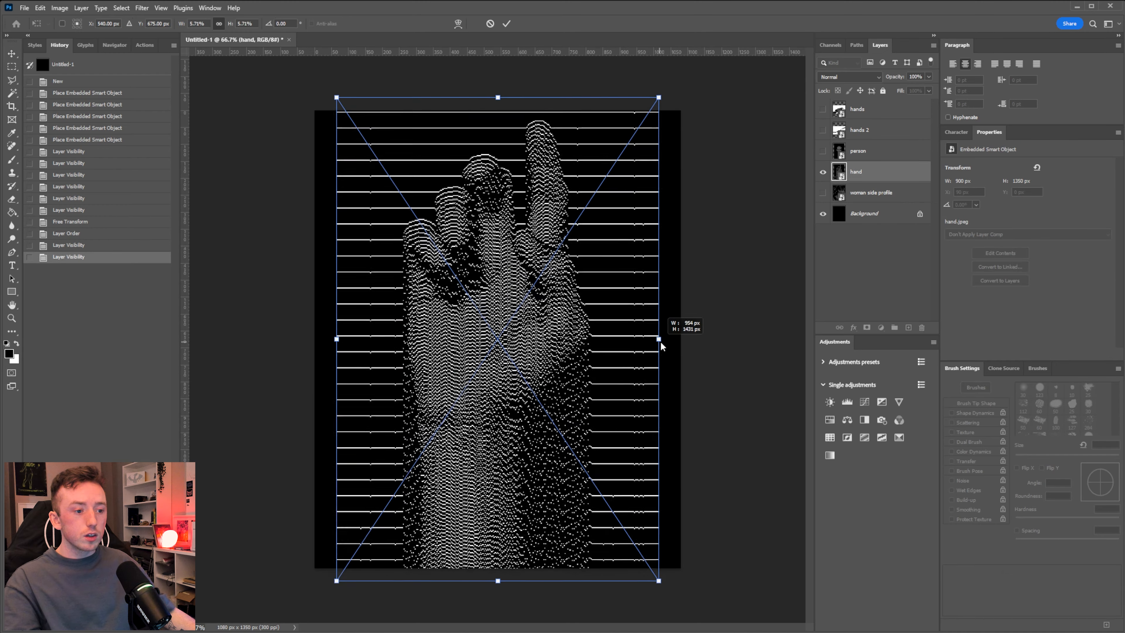
{"action": "left_click_drag", "start_coordinate": [663, 334], "coordinate": [660, 362]}
{"action": "key", "text": "Return"}
Show the person layer in place of the hand layer, enlarge it to about 1551 by 2327 px, and centre the face on the canvas.
{"action": "left_click", "coordinate": [823, 171]}
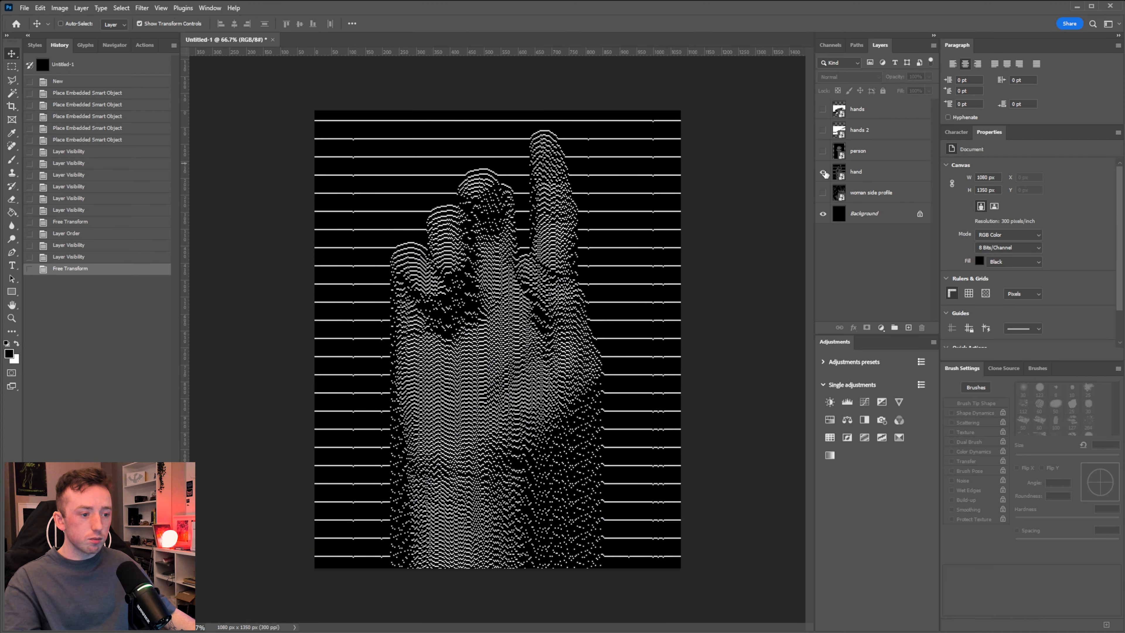
{"action": "left_click", "coordinate": [823, 151]}
{"action": "left_click", "coordinate": [874, 157]}
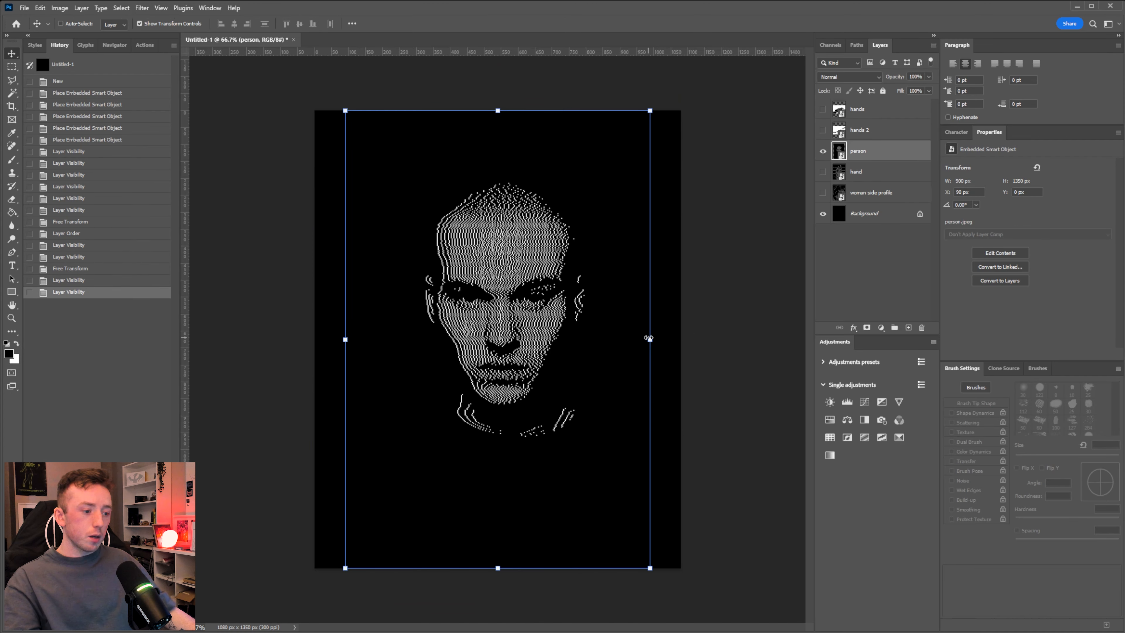
{"action": "left_click_drag", "start_coordinate": [648, 338], "coordinate": [761, 363]}
{"action": "left_click_drag", "start_coordinate": [619, 291], "coordinate": [606, 338]}
{"action": "key", "text": "Return"}
{"action": "left_click", "coordinate": [518, 194]}
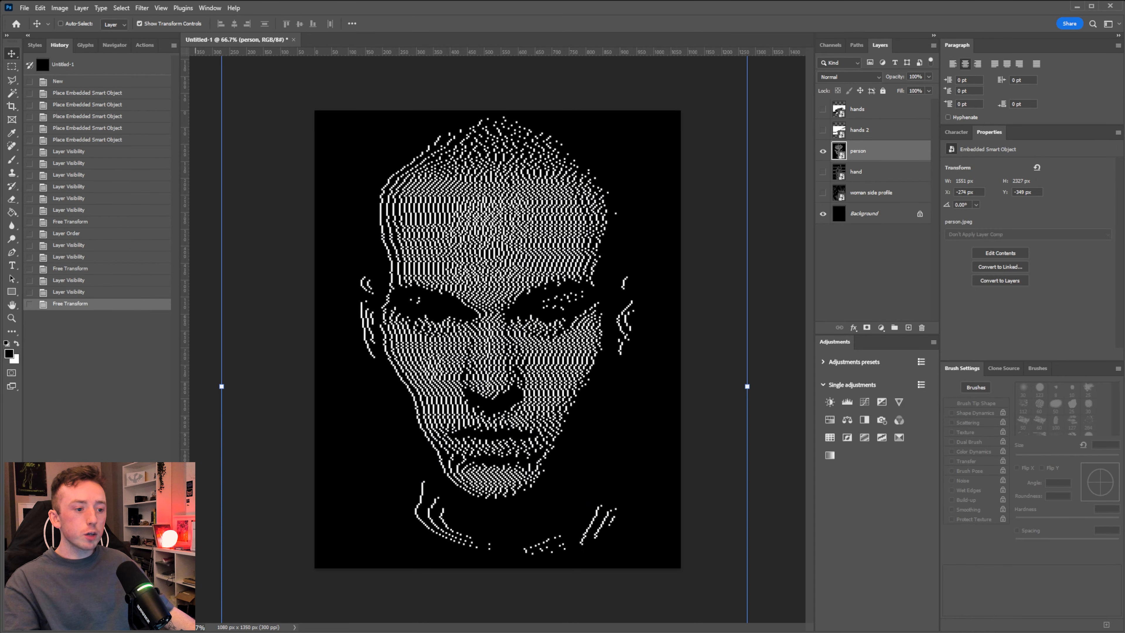
Show hands 2 in place of the person layer, scale it to 10.94%, and position both hands within the canvas.
{"action": "left_click", "coordinate": [870, 138]}
{"action": "left_click", "coordinate": [823, 151]}
{"action": "left_click", "coordinate": [823, 130]}
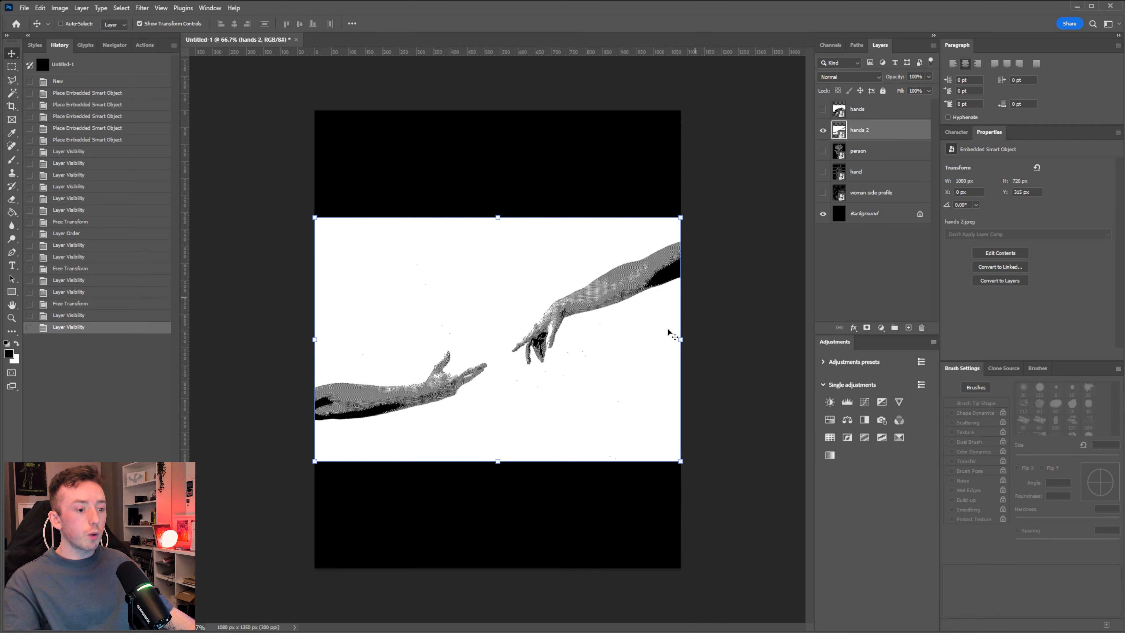
{"action": "key", "text": "ctrl+t"}
{"action": "left_click_drag", "start_coordinate": [686, 339], "coordinate": [891, 381]}
{"action": "left_click_drag", "start_coordinate": [570, 378], "coordinate": [586, 349]}
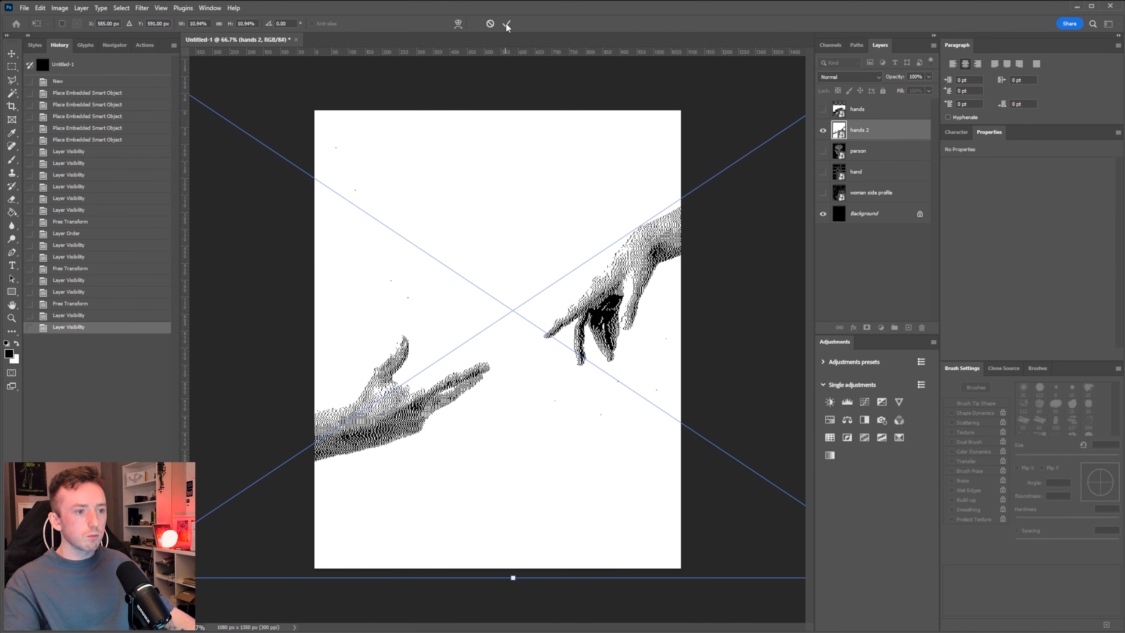
{"action": "left_click", "coordinate": [507, 24]}
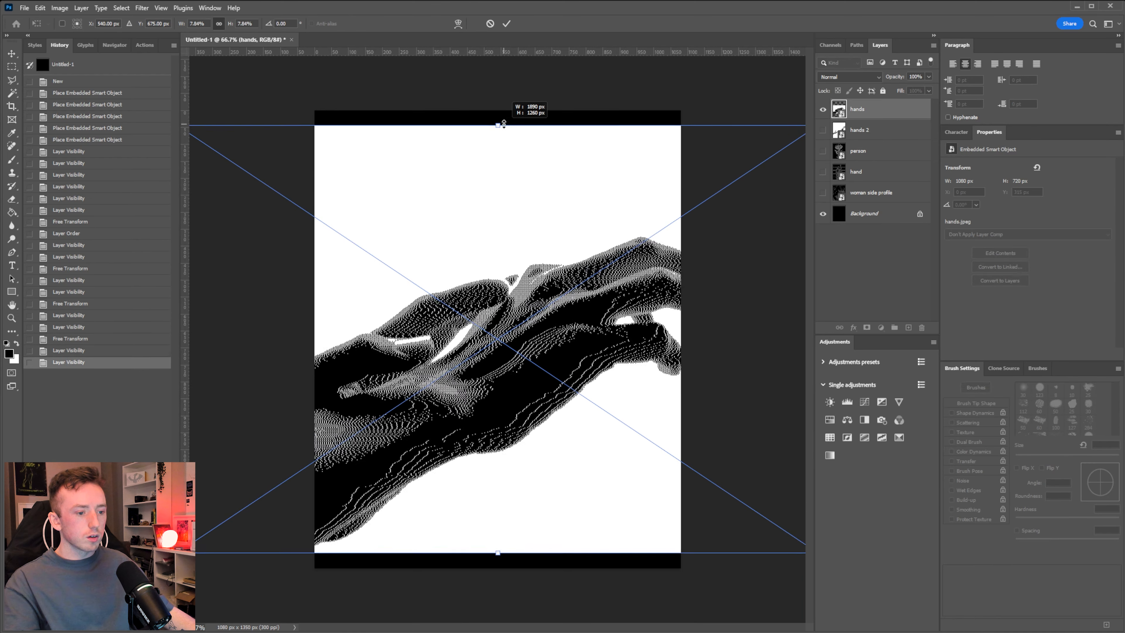
Scale the hands layer to about 1346 by 897 px, move it to the canvas's upper edge, and hide it.
{"action": "left_click_drag", "start_coordinate": [502, 124], "coordinate": [516, 183]}
{"action": "left_click_drag", "start_coordinate": [557, 288], "coordinate": [562, 217]}
{"action": "left_click", "coordinate": [507, 24]}
{"action": "left_click", "coordinate": [823, 109]}
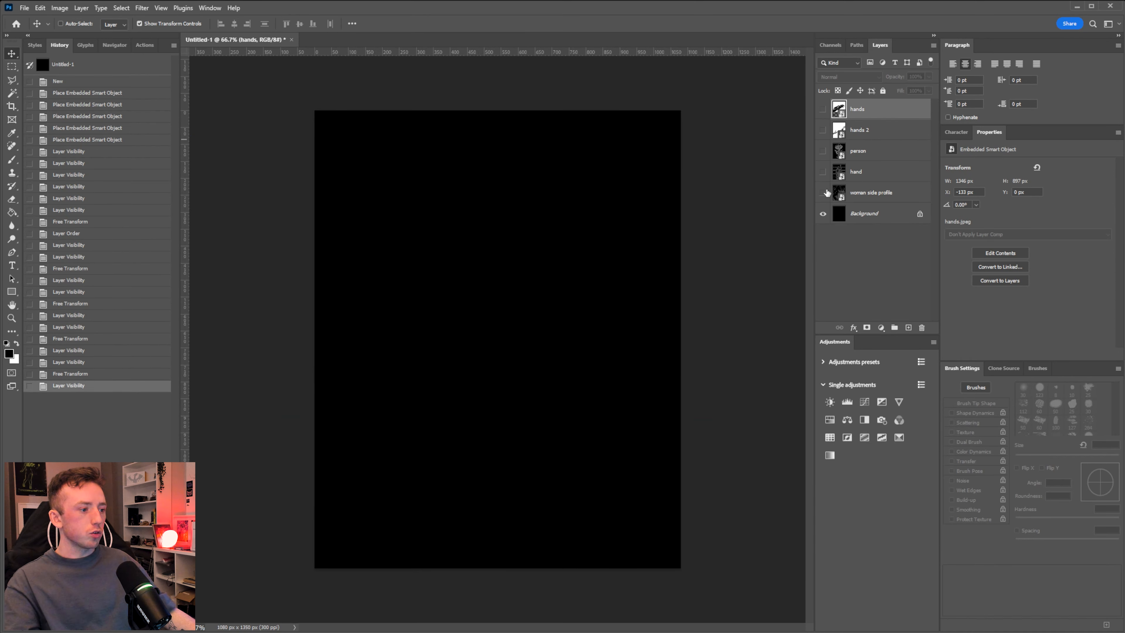
Show the woman side profile layer again and convert it to a smart object.
{"action": "left_click", "coordinate": [823, 192]}
{"action": "left_click", "coordinate": [860, 193]}
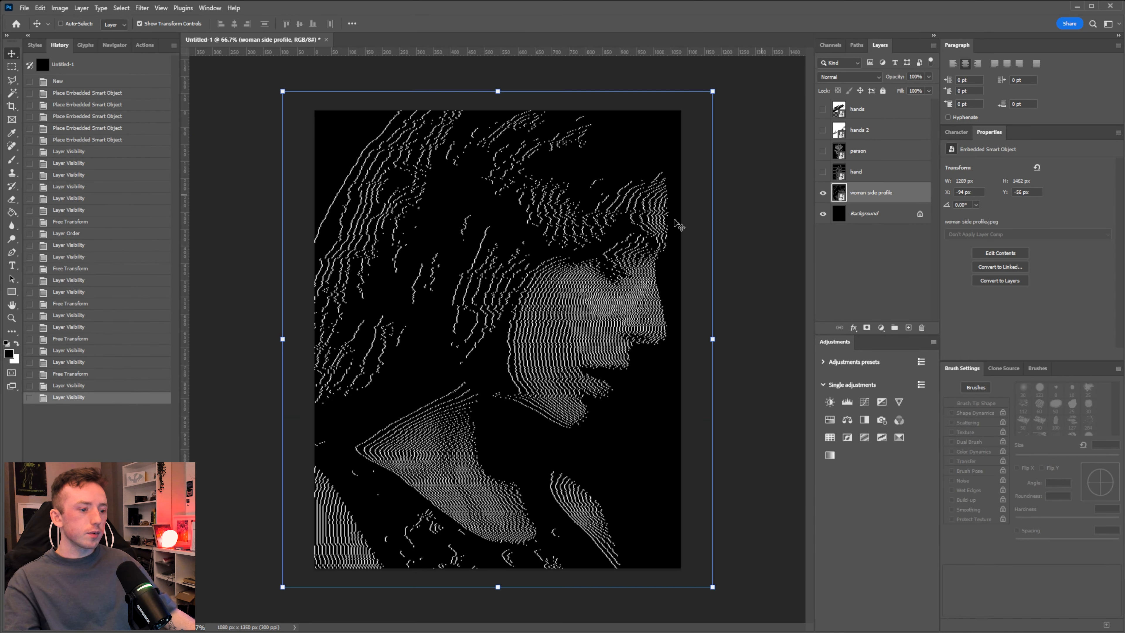
{"action": "right_click", "coordinate": [887, 196]}
{"action": "left_click", "coordinate": [913, 305]}
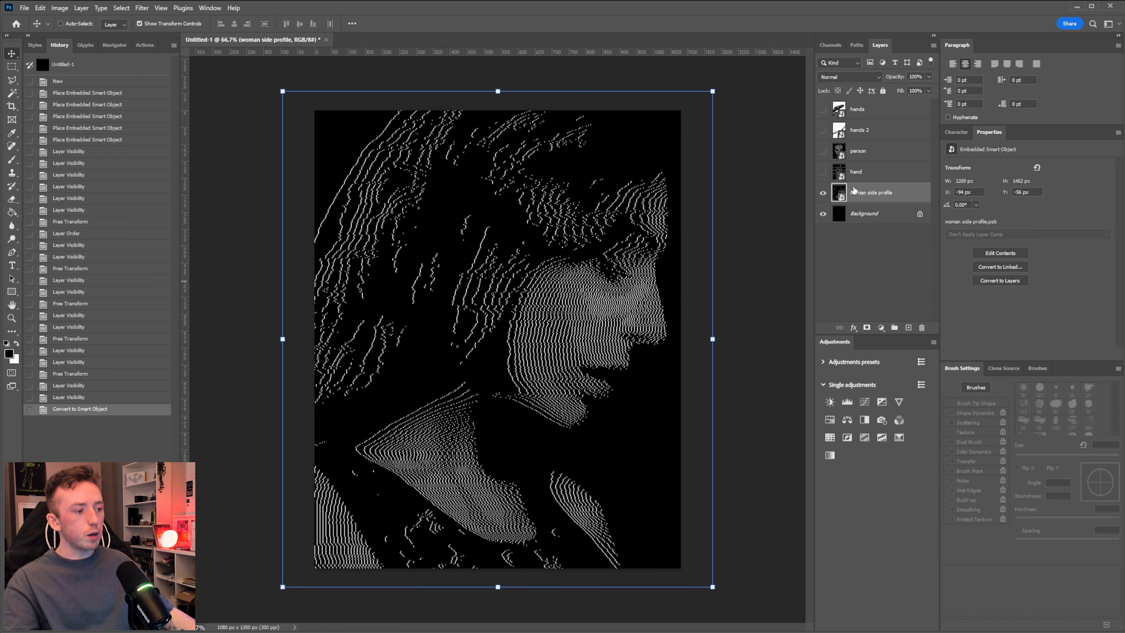
{"action": "right_click", "coordinate": [879, 197]}
{"action": "left_click", "coordinate": [912, 307]}
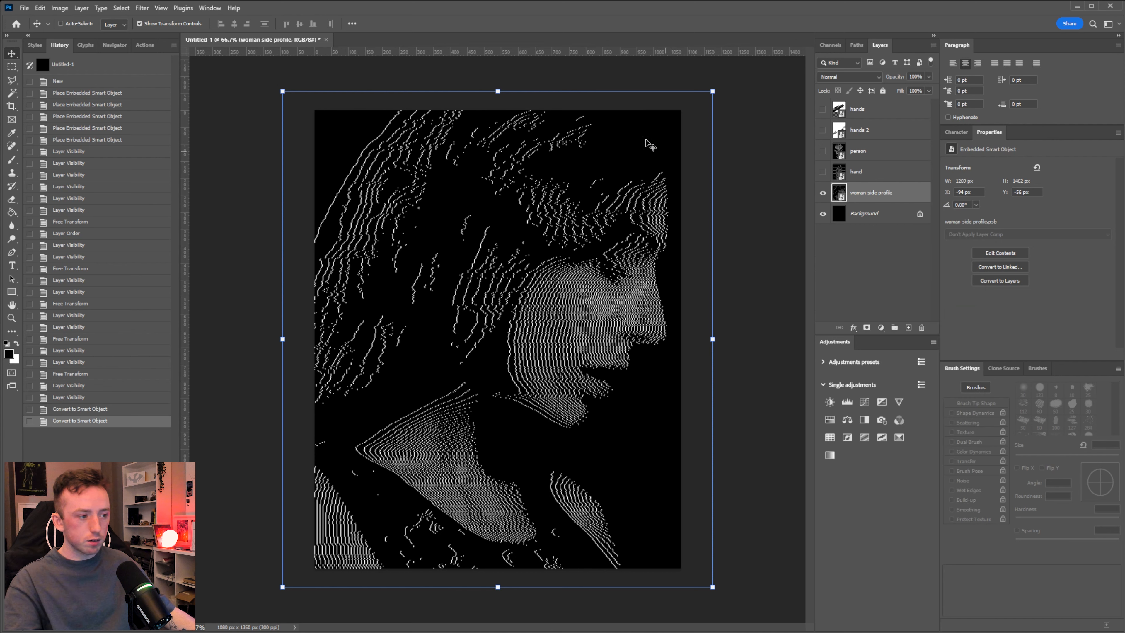
Apply a Gaussian Blur smart filter with a 2.1 pixel radius to the woman side profile layer.
{"action": "left_click", "coordinate": [142, 8]}
{"action": "mouse_move", "coordinate": [181, 141]}
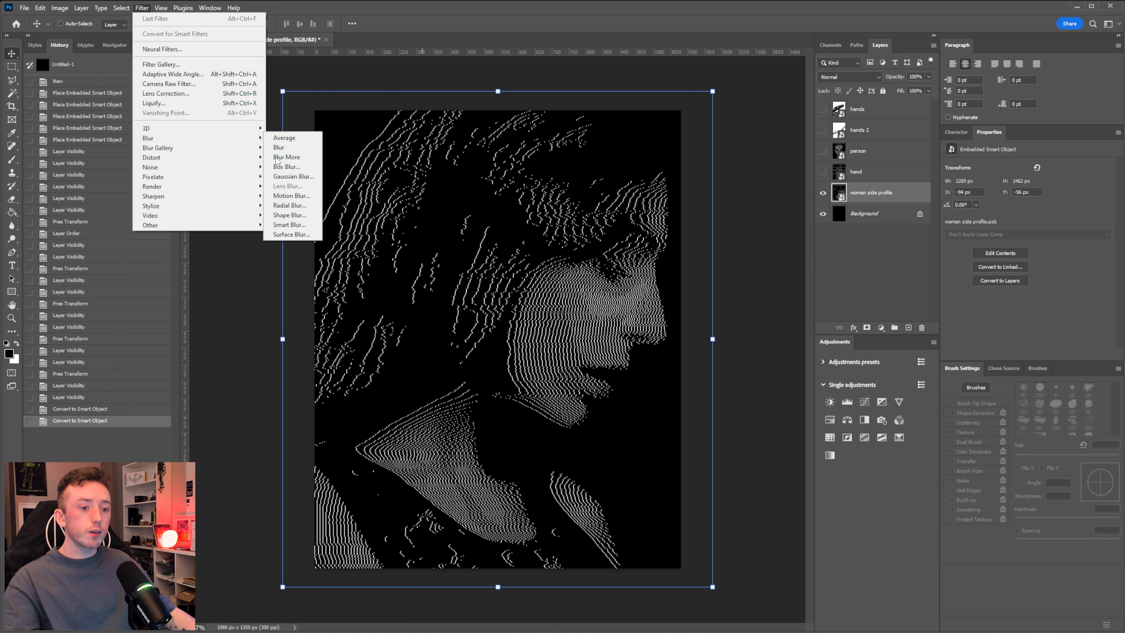
{"action": "left_click", "coordinate": [294, 177]}
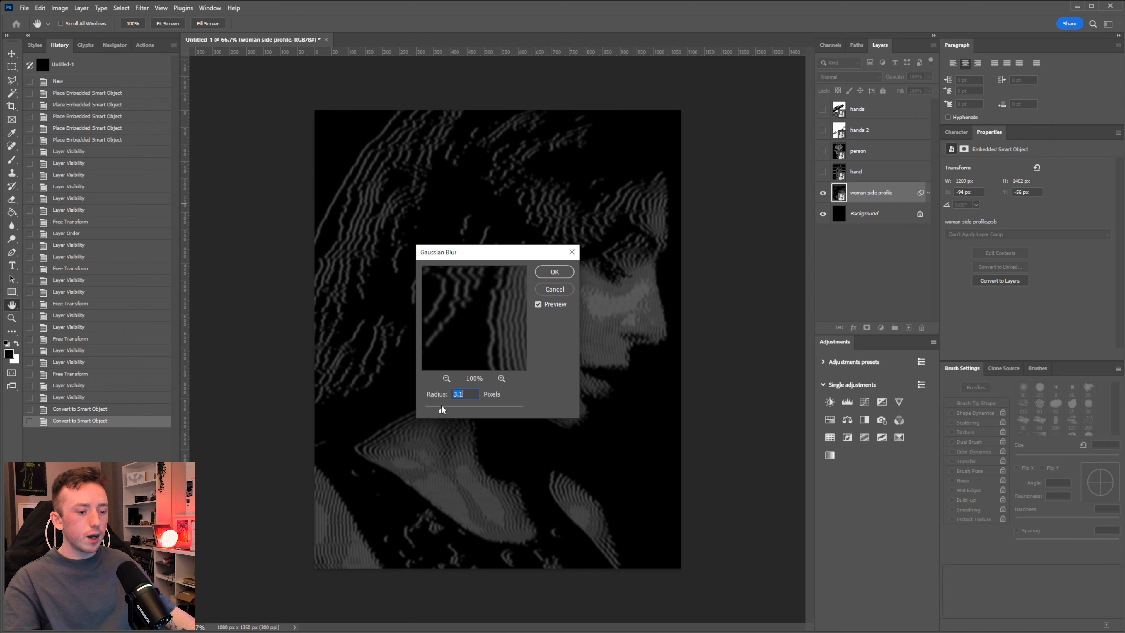
{"action": "left_click_drag", "start_coordinate": [446, 410], "coordinate": [436, 412]}
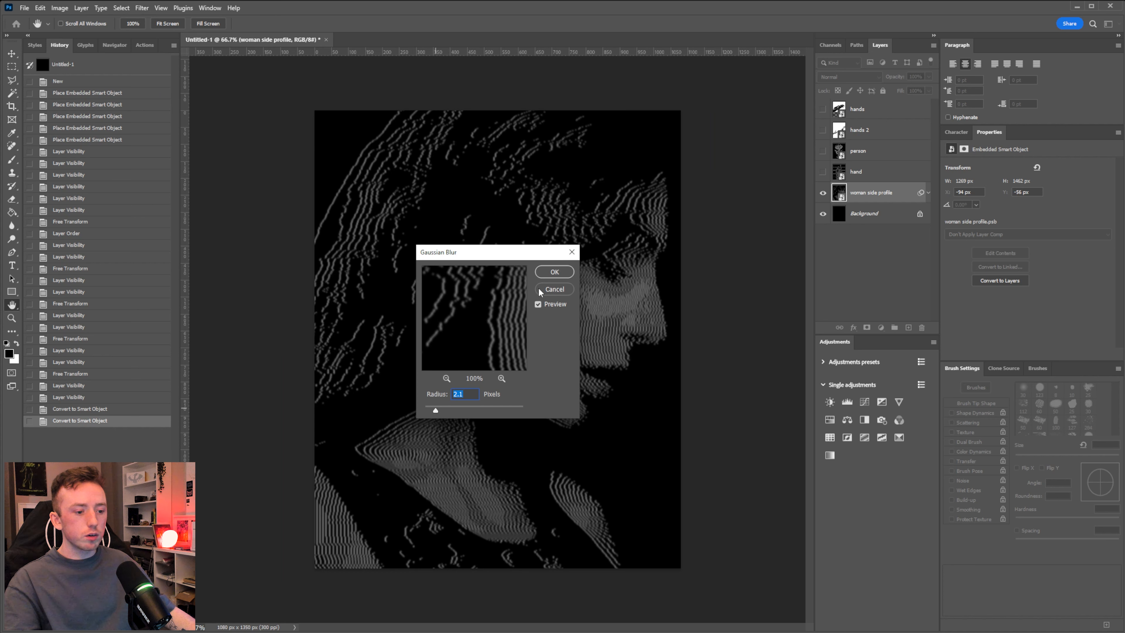
{"action": "left_click", "coordinate": [559, 273]}
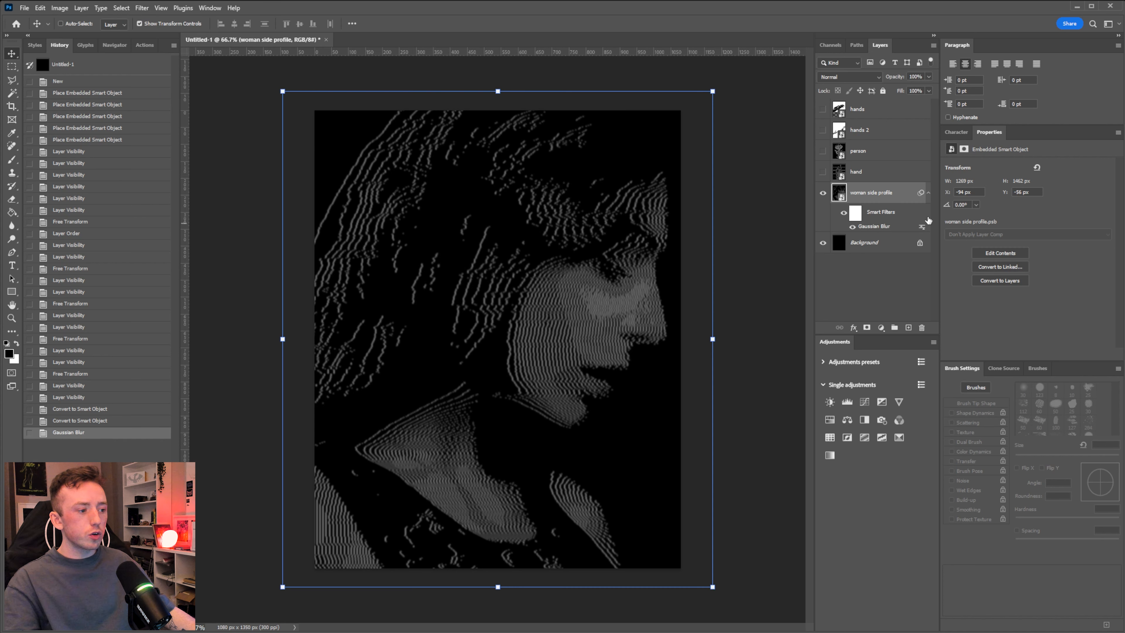
Set the blend mode of the woman side profile layer's Gaussian Blur filter to Screen.
{"action": "double_click", "coordinate": [922, 228]}
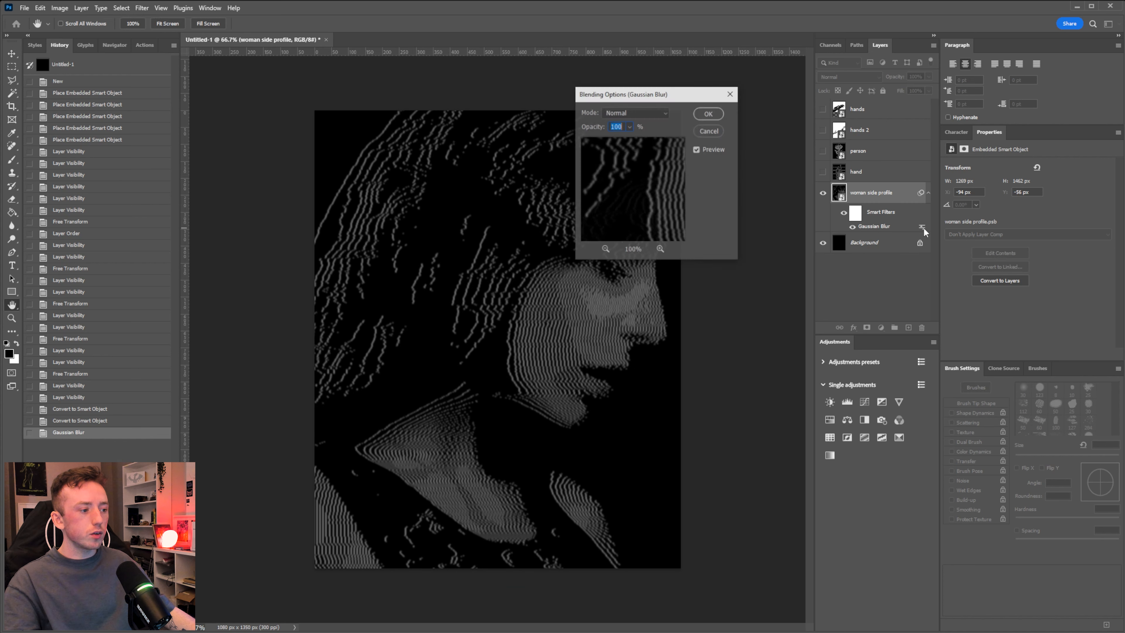
{"action": "left_click", "coordinate": [655, 113]}
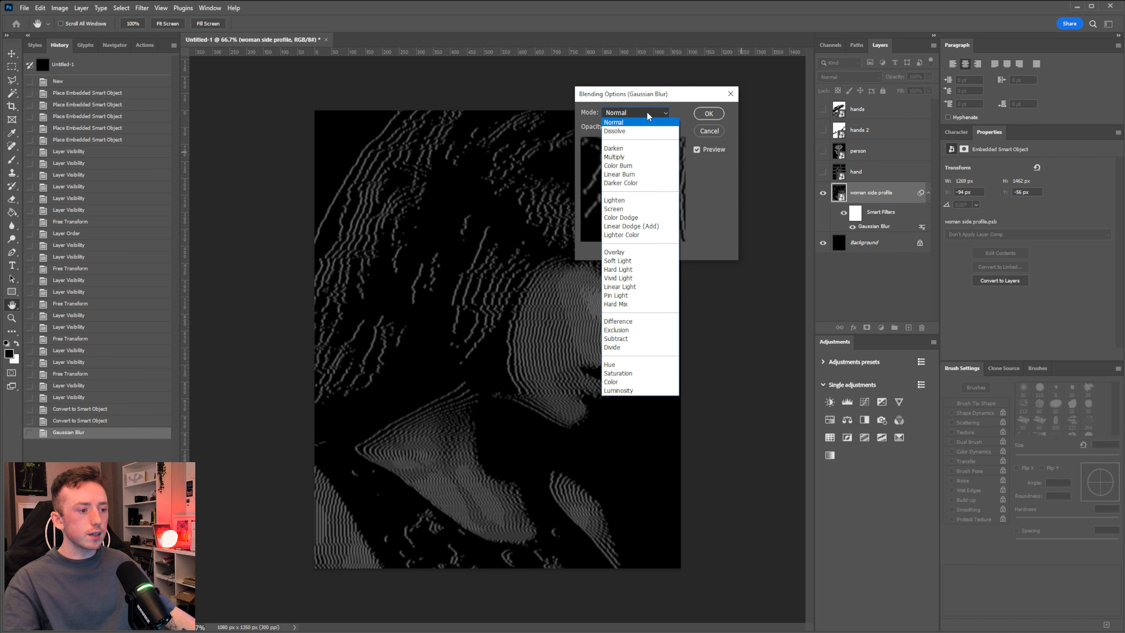
{"action": "left_click", "coordinate": [632, 209]}
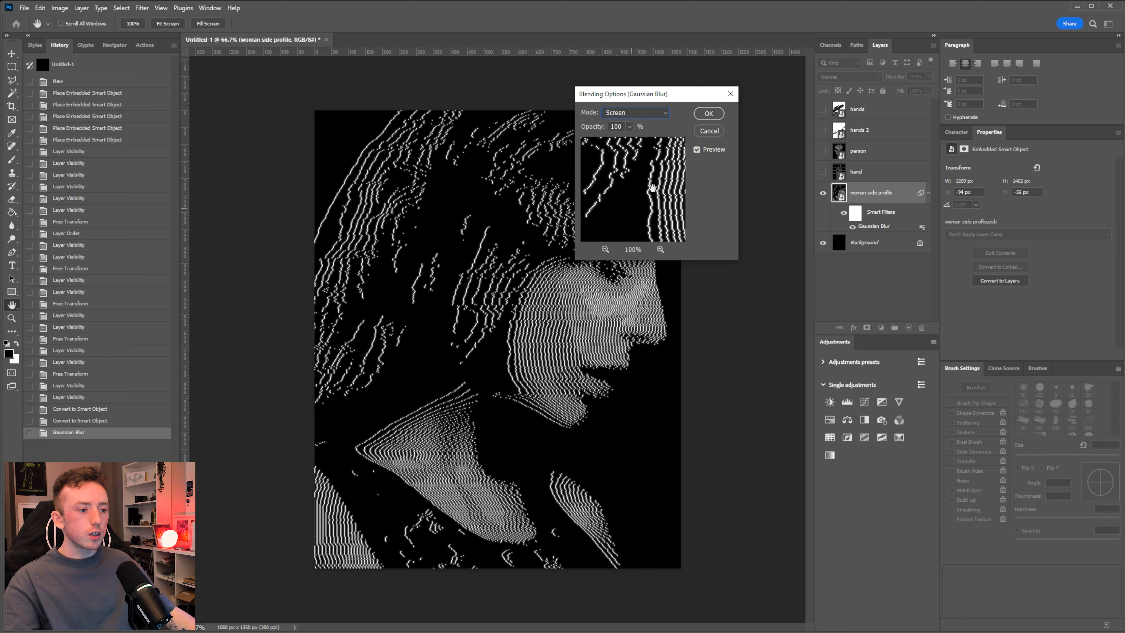
{"action": "left_click", "coordinate": [709, 114]}
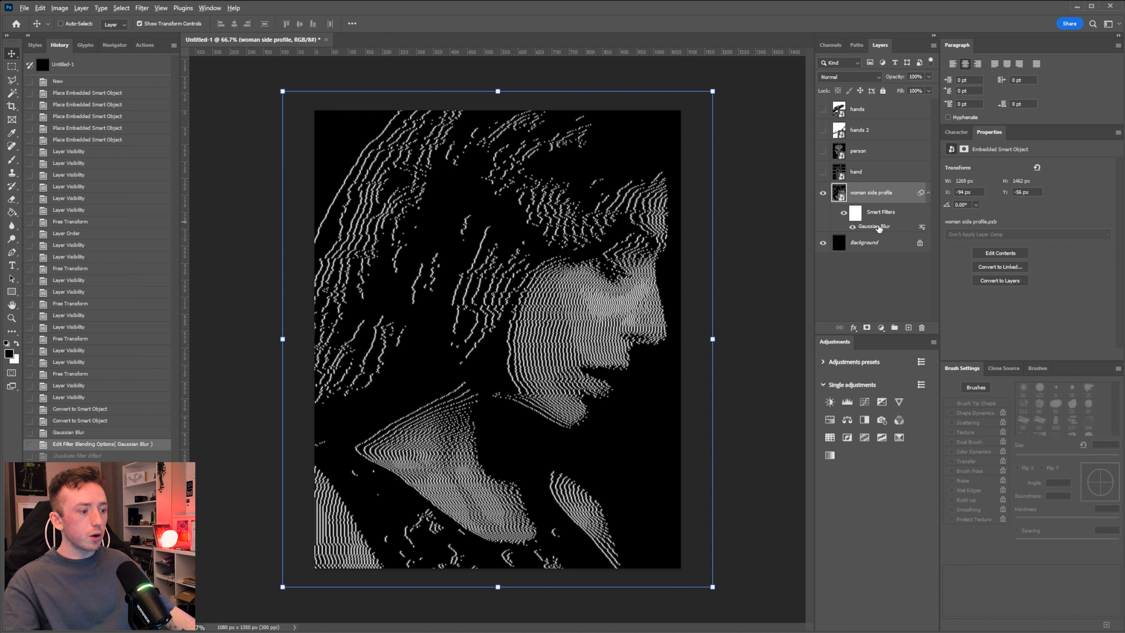
Duplicate the Gaussian Blur smart filter and set the upper copy's radius to about 9.8 pixels.
{"action": "left_click_drag", "start_coordinate": [874, 227], "coordinate": [874, 221]}
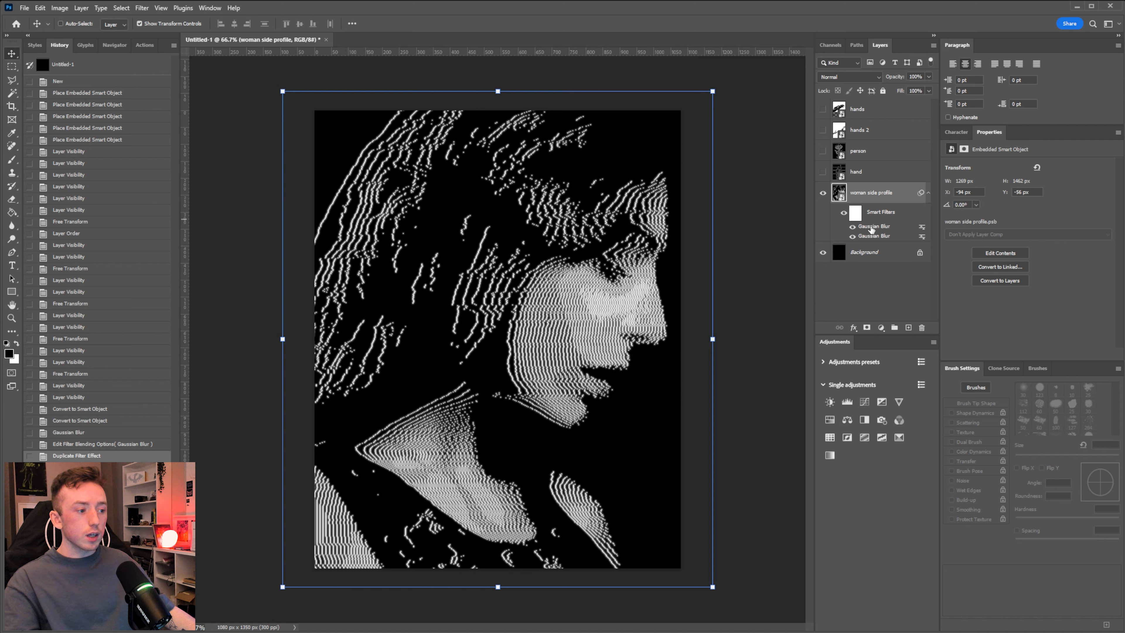
{"action": "double_click", "coordinate": [871, 227]}
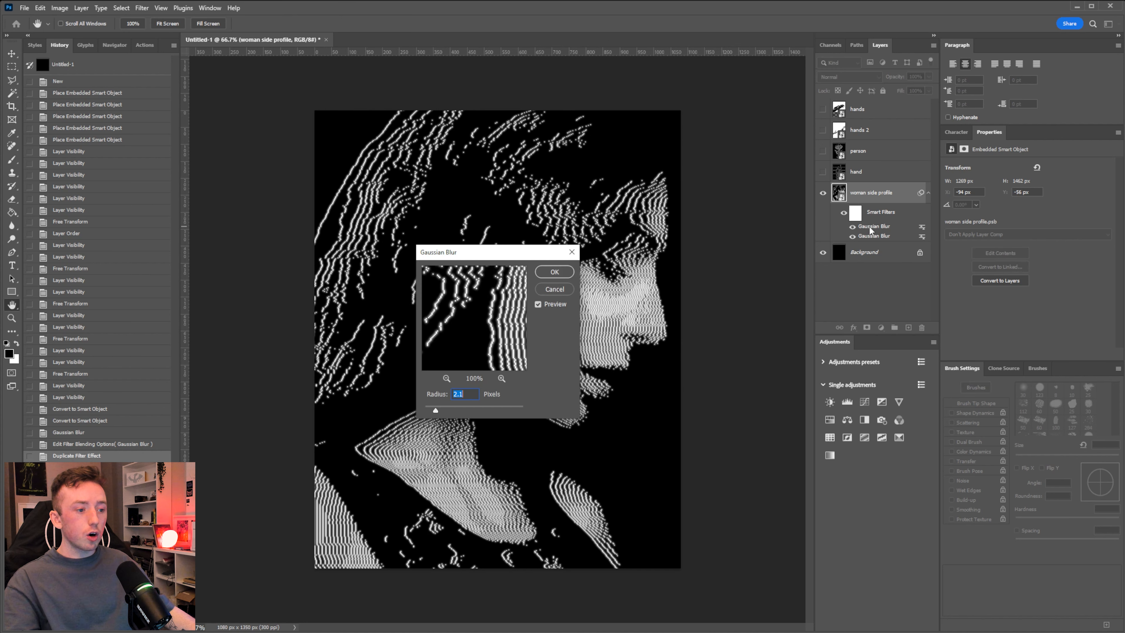
{"action": "left_click", "coordinate": [463, 406]}
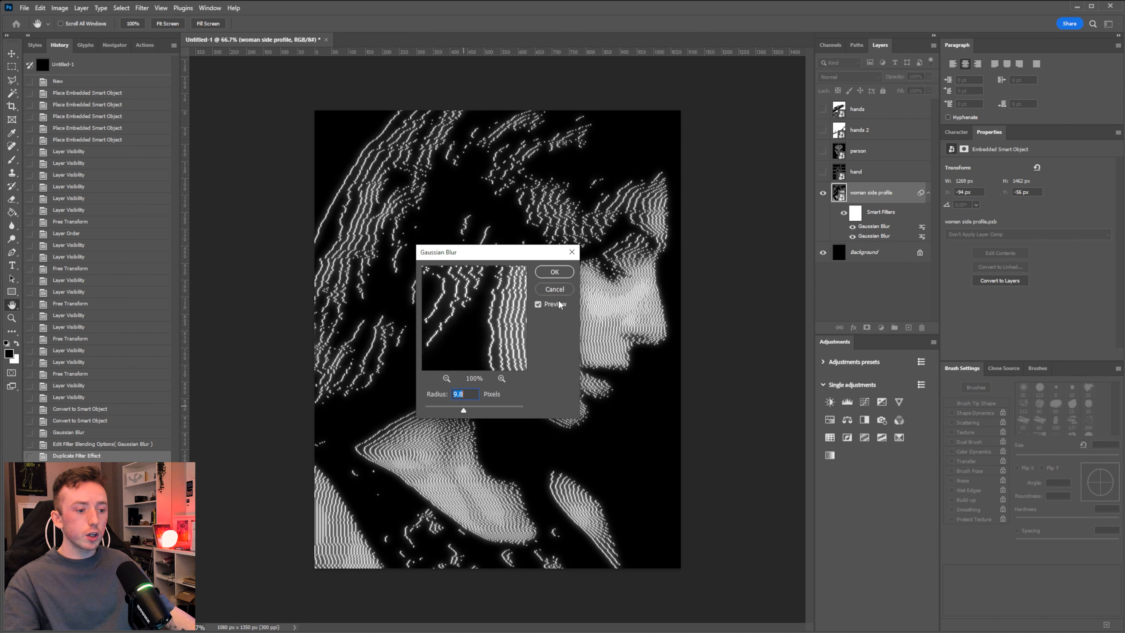
{"action": "left_click", "coordinate": [555, 272]}
Add a third Gaussian Blur by duplicating the upper filter, and increase the lowest filter's radius to create a wide soft glow.
{"action": "left_click_drag", "start_coordinate": [878, 226], "coordinate": [879, 241]}
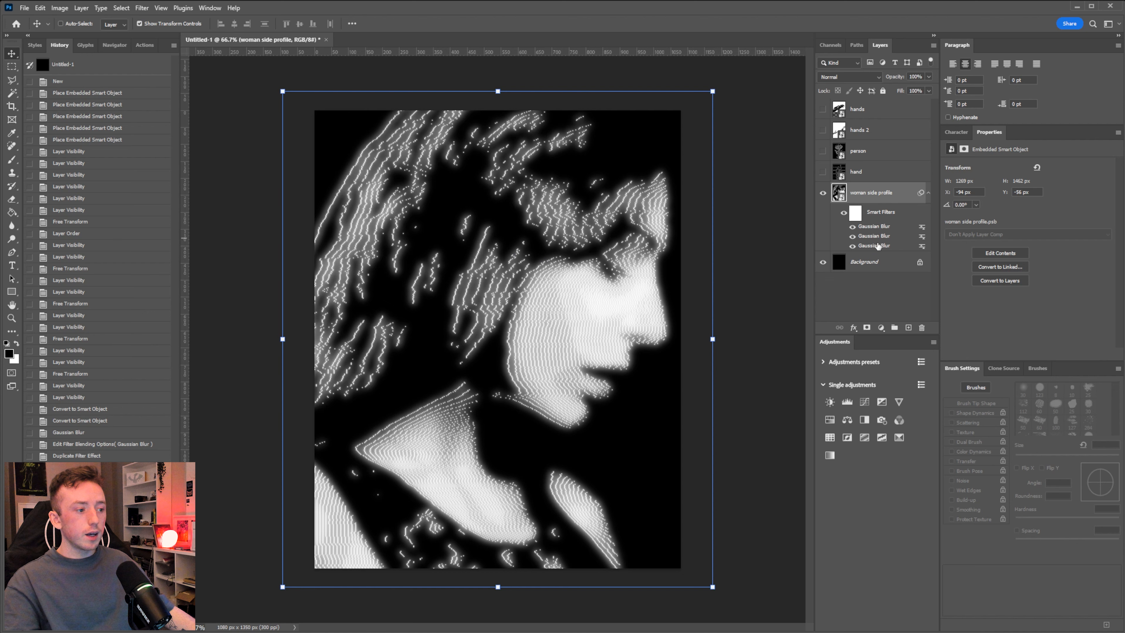
{"action": "double_click", "coordinate": [878, 245]}
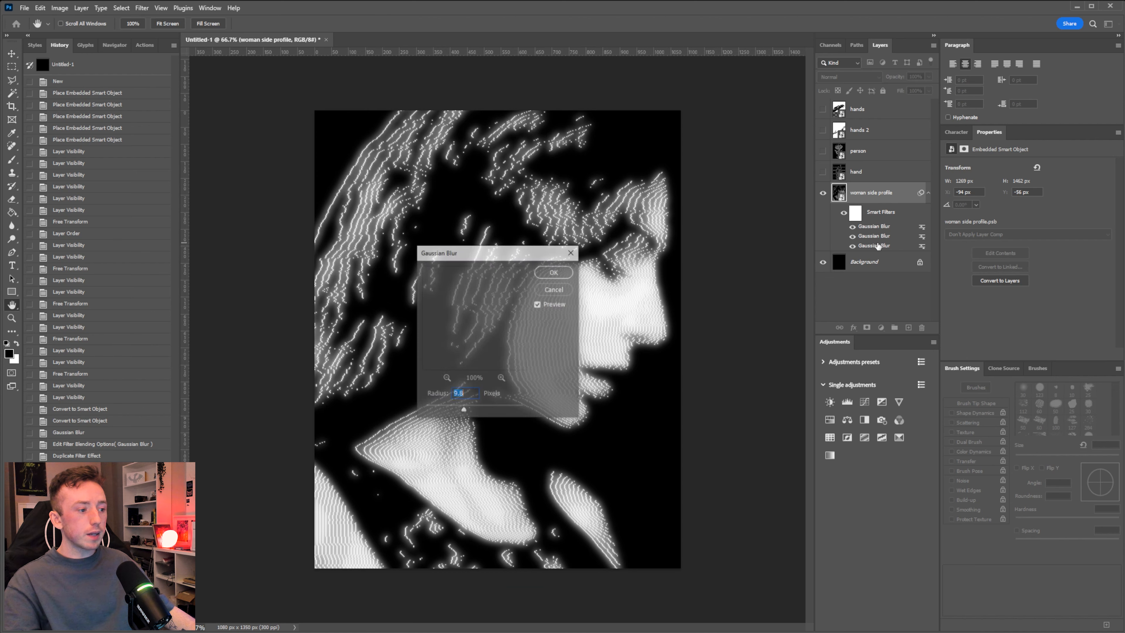
{"action": "left_click", "coordinate": [513, 409]}
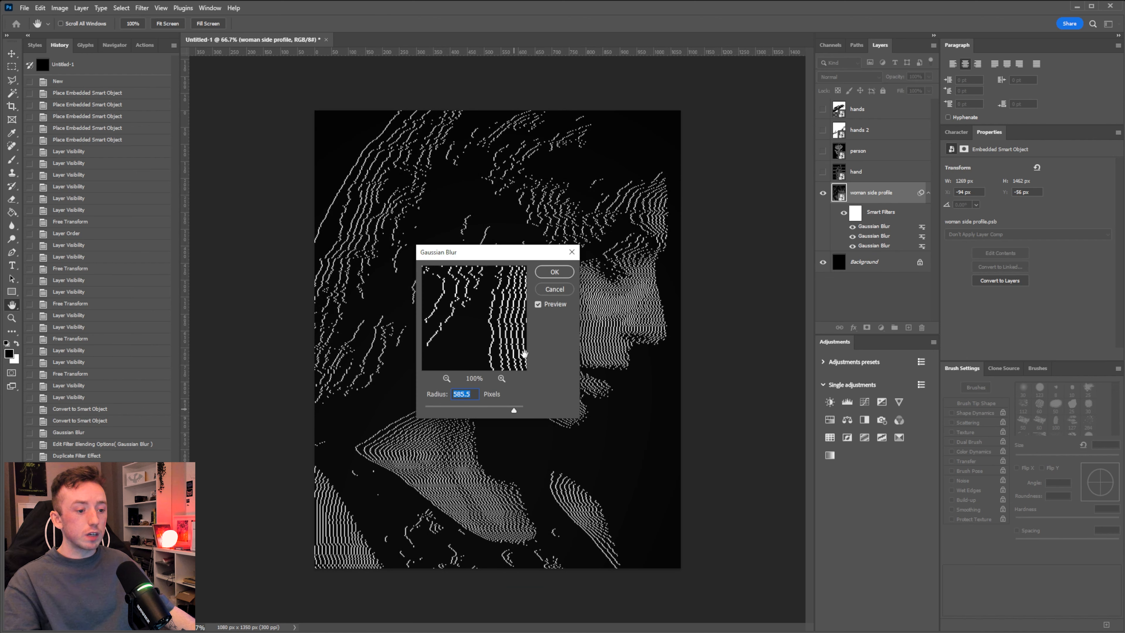
{"action": "left_click_drag", "start_coordinate": [499, 408], "coordinate": [487, 408]}
{"action": "left_click", "coordinate": [560, 277]}
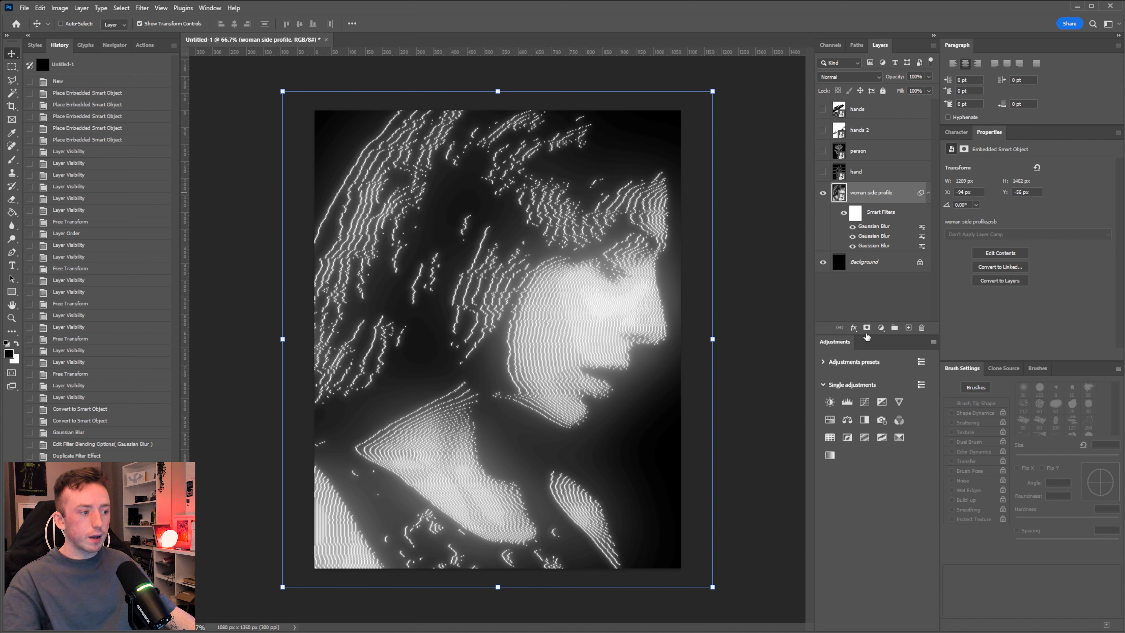
Add a colorizing Hue/Saturation adjustment above the woman side profile layer with hue 360 and saturation 61.
{"action": "left_click", "coordinate": [830, 419]}
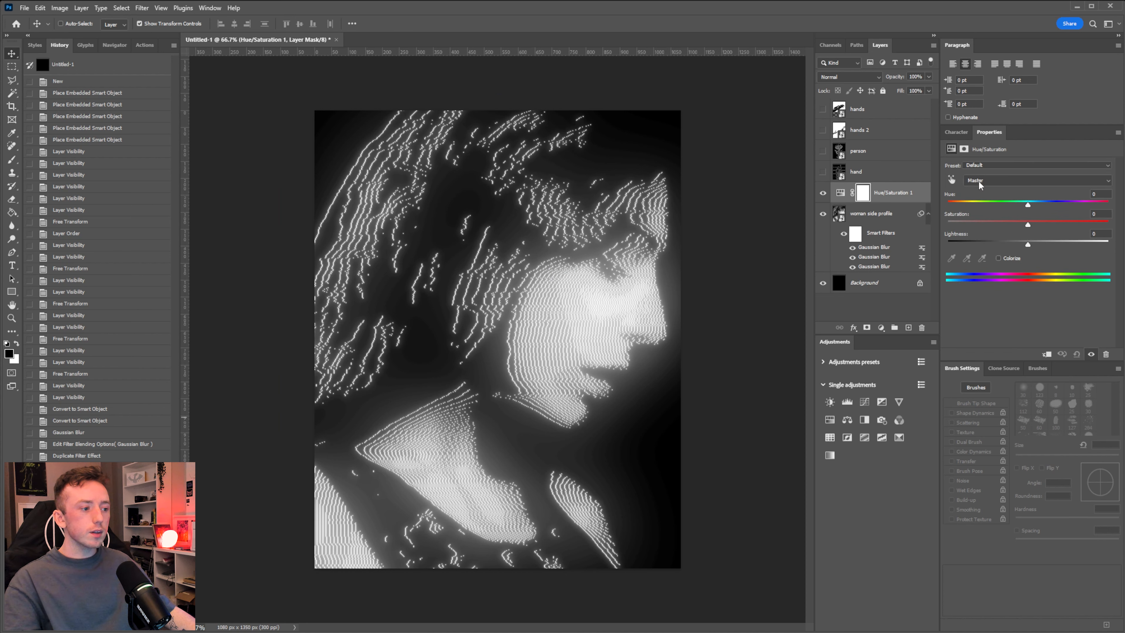
{"action": "left_click", "coordinate": [998, 258]}
{"action": "left_click_drag", "start_coordinate": [948, 203], "coordinate": [1110, 204]}
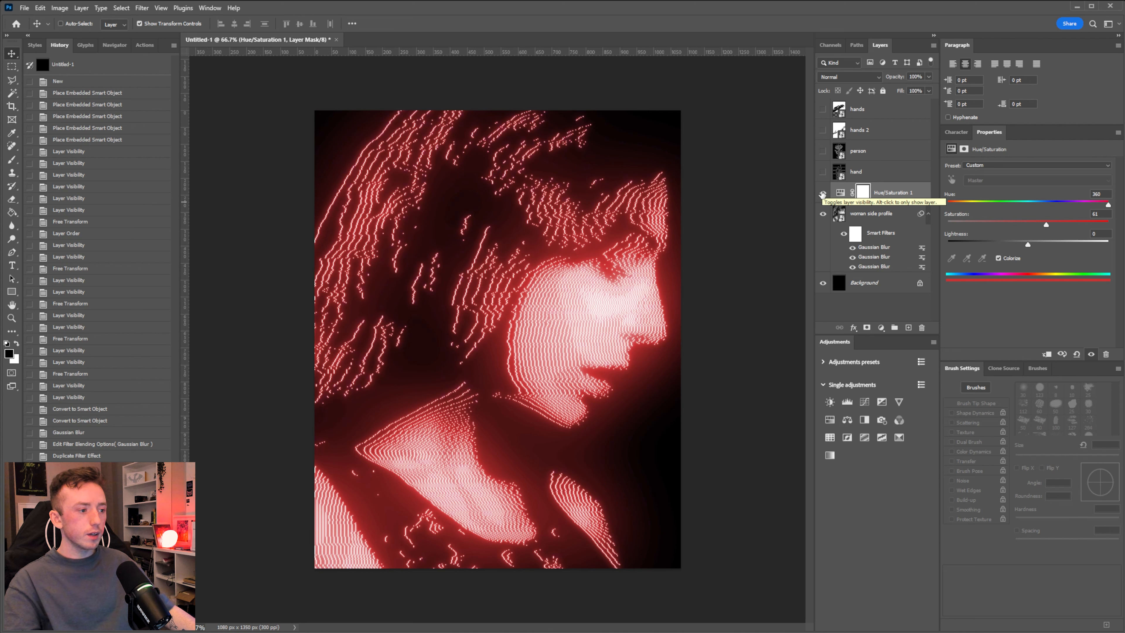
Show the hand layer in place of the woman side profile and its Hue/Saturation adjustment, and convert it to a smart object.
{"action": "left_click_drag", "start_coordinate": [822, 194], "coordinate": [823, 209]}
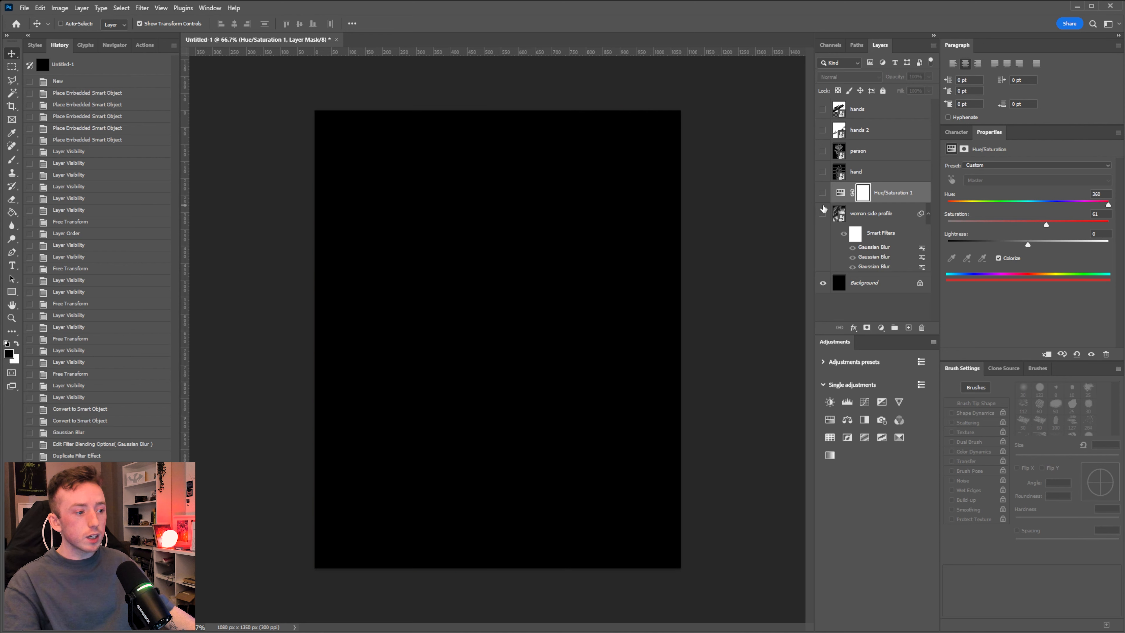
{"action": "left_click", "coordinate": [873, 176]}
{"action": "left_click", "coordinate": [822, 172]}
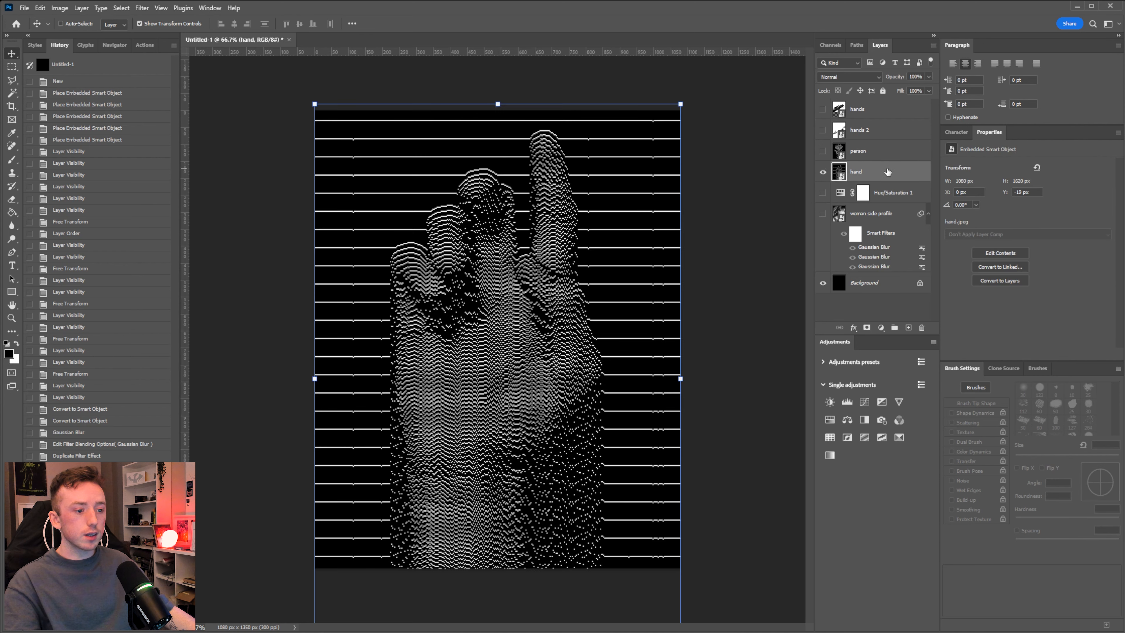
{"action": "right_click", "coordinate": [884, 177]}
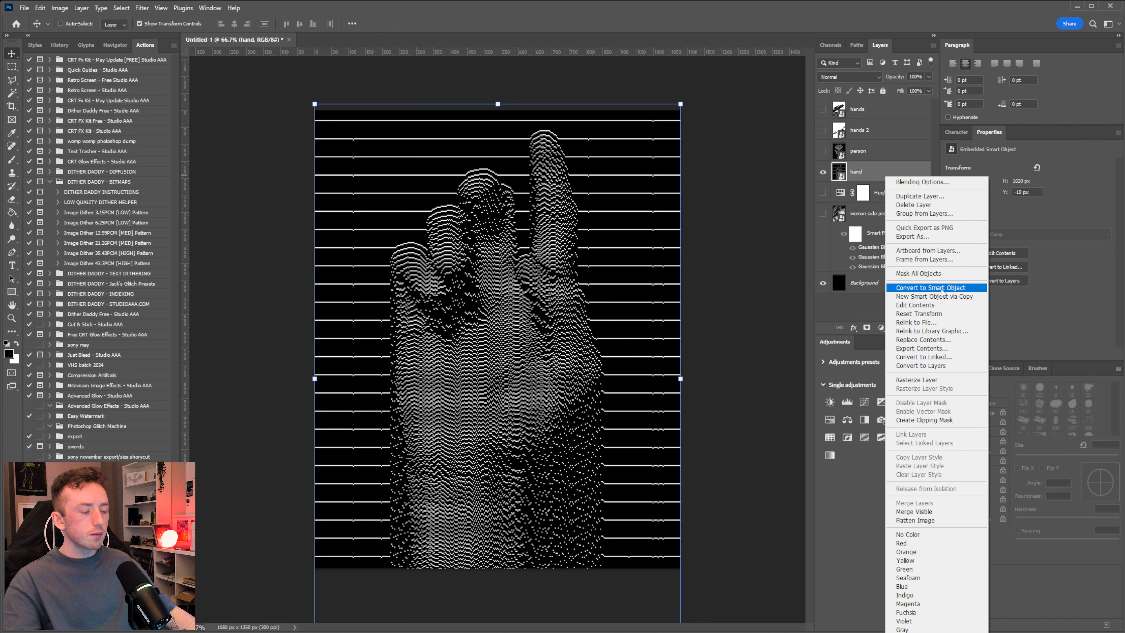
{"action": "left_click", "coordinate": [932, 286]}
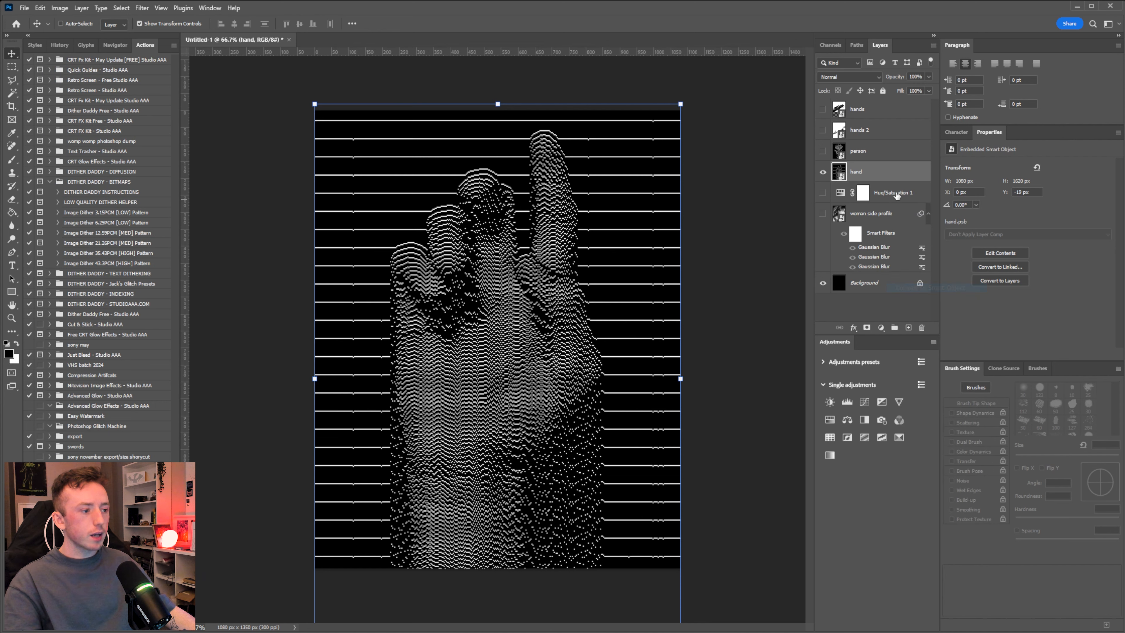
{"action": "right_click", "coordinate": [886, 175]}
{"action": "left_click", "coordinate": [868, 175]}
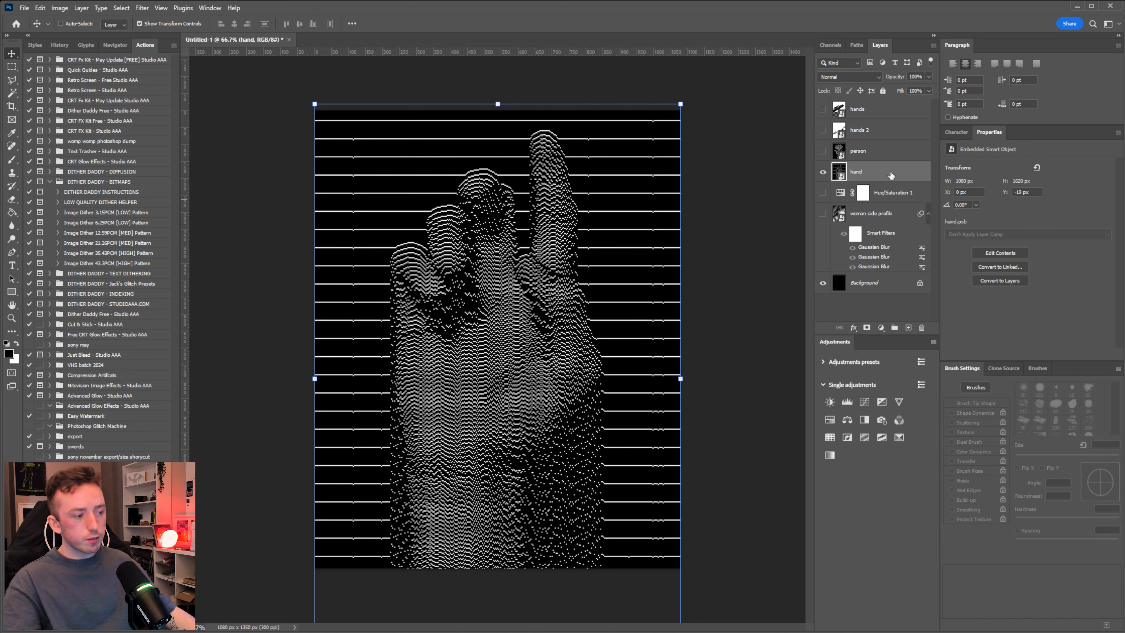
Rename the hand layer R and create two duplicates above it named G and B.
{"action": "double_click", "coordinate": [860, 177]}
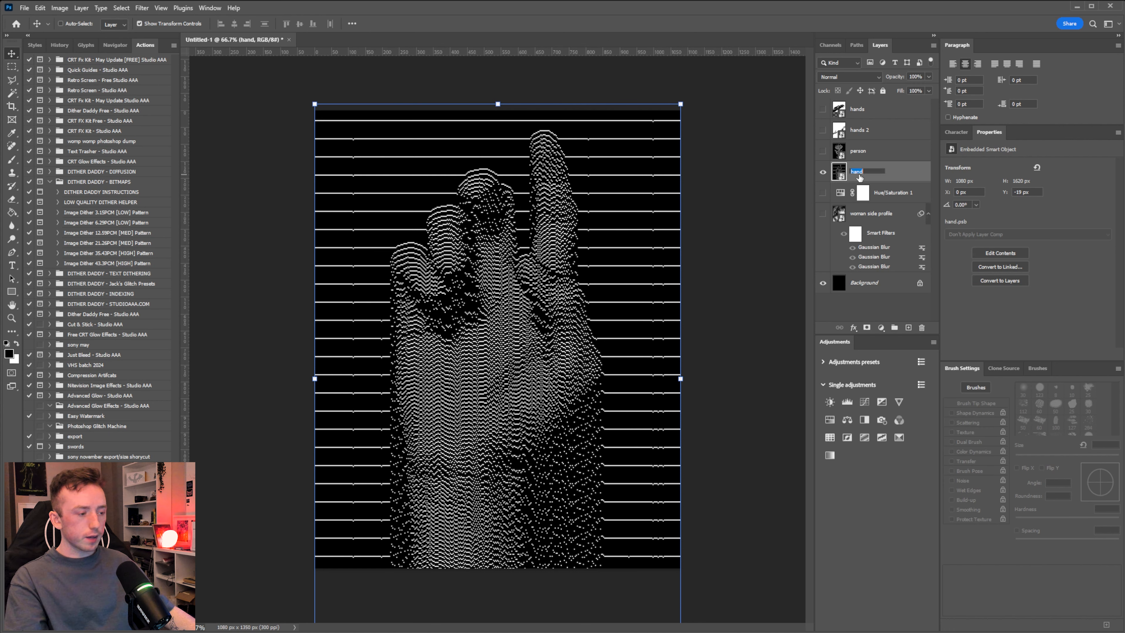
{"action": "type", "text": "R"}
{"action": "key", "text": "Return"}
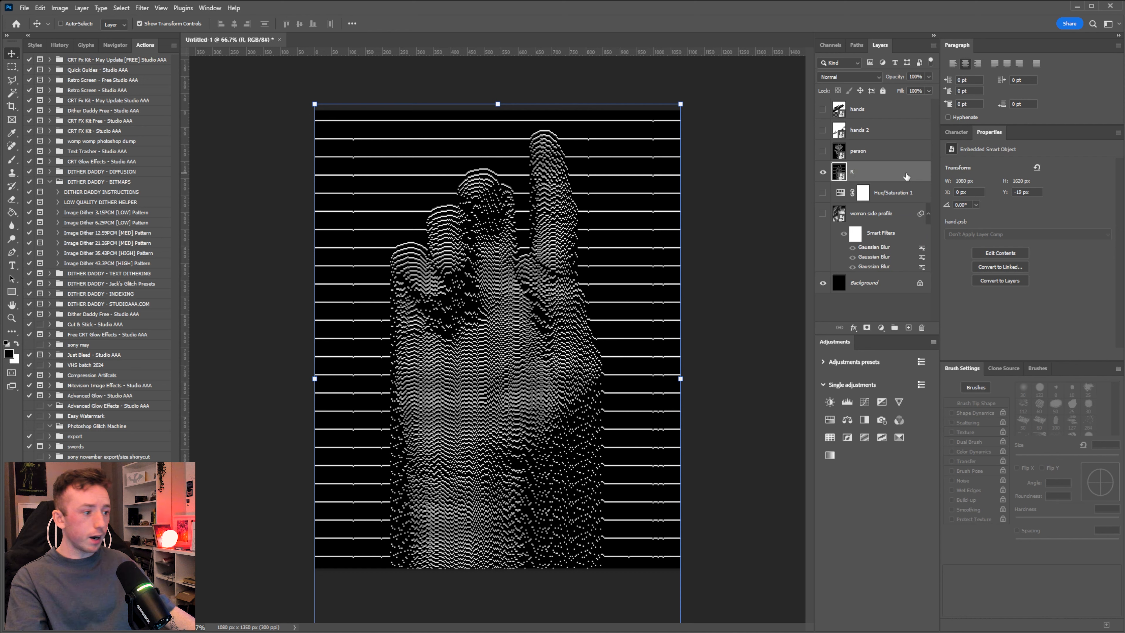
{"action": "key", "text": "ctrl+j"}
{"action": "double_click", "coordinate": [861, 171]}
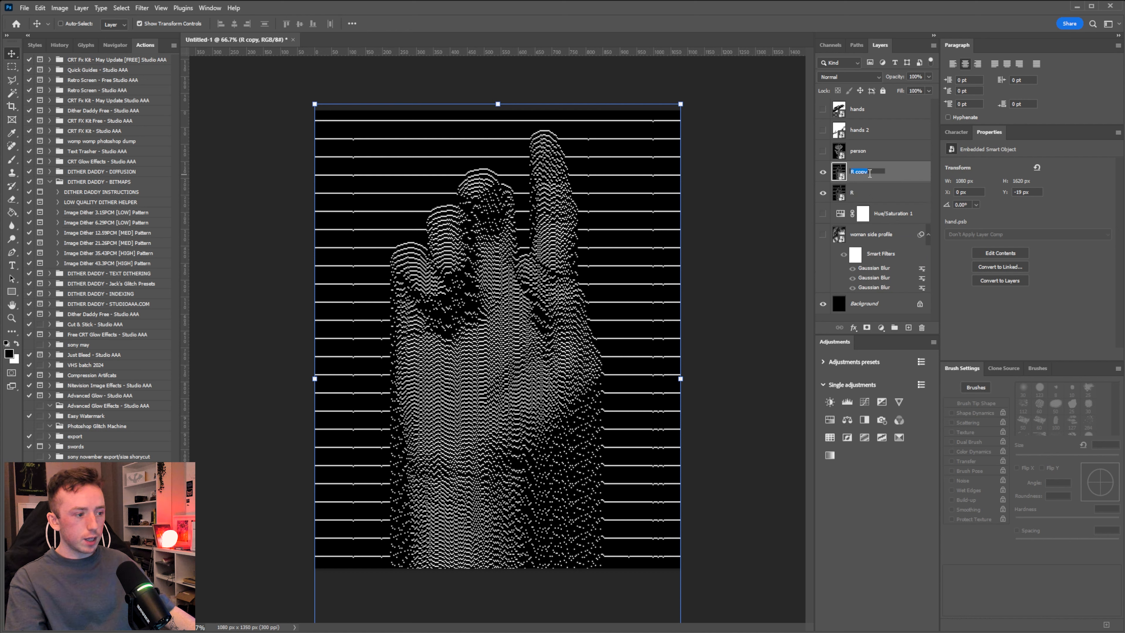
{"action": "type", "text": "G"}
{"action": "key", "text": "Return"}
{"action": "key", "text": "ctrl+j"}
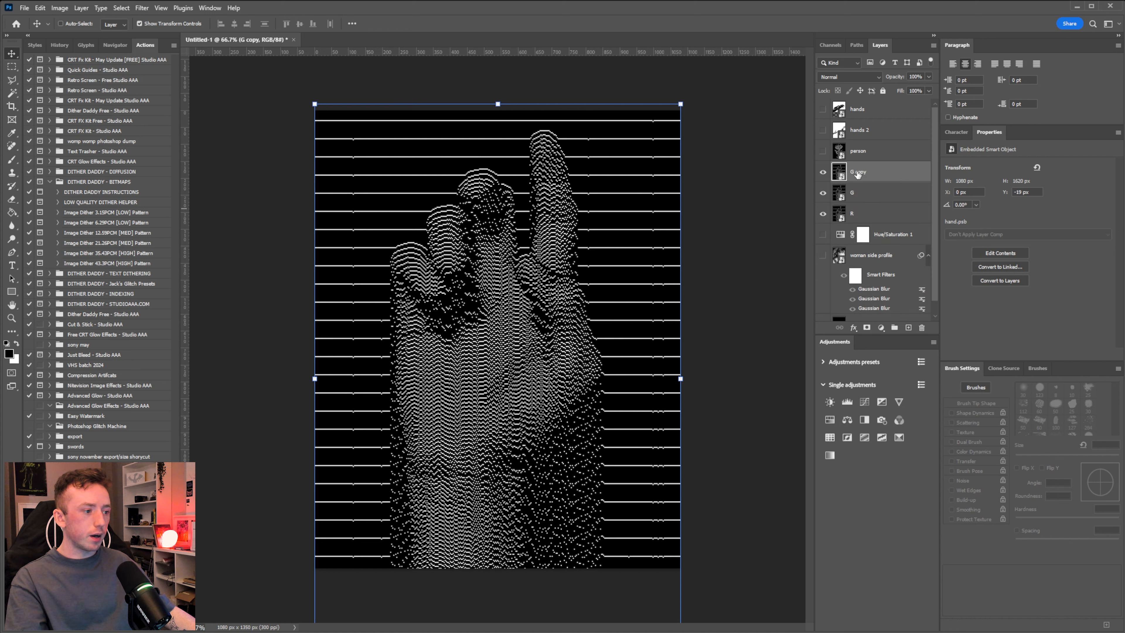
{"action": "double_click", "coordinate": [859, 173]}
{"action": "type", "text": "B"}
{"action": "key", "text": "Return"}
Turn off the G channel in the R layer's advanced blending options.
{"action": "left_click", "coordinate": [846, 210]}
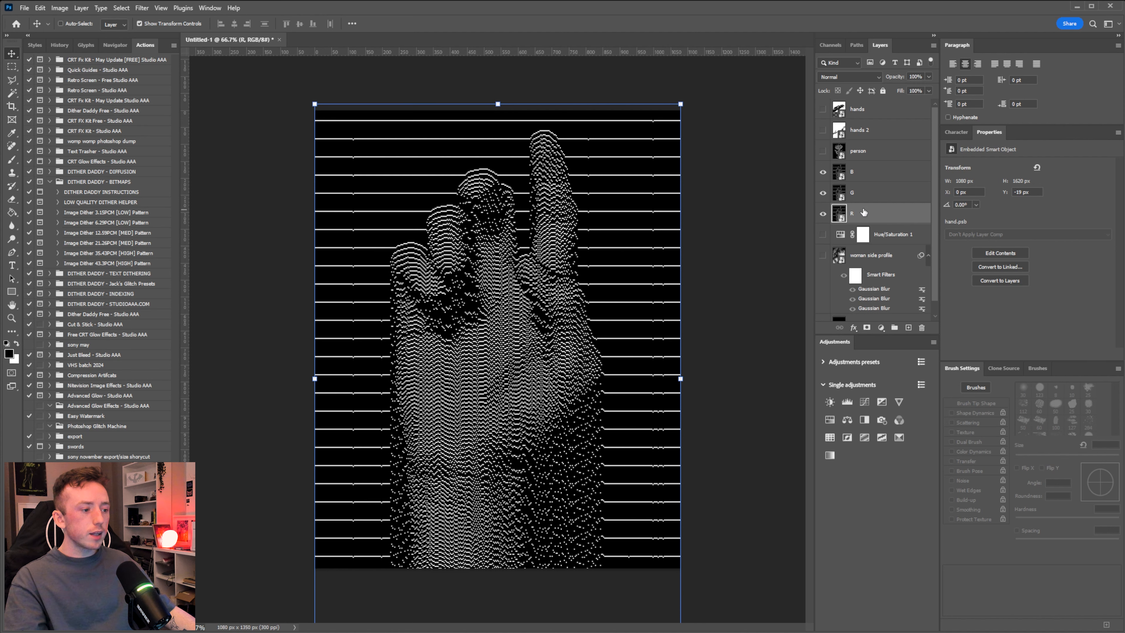
{"action": "right_click", "coordinate": [864, 213]}
{"action": "left_click", "coordinate": [876, 216]}
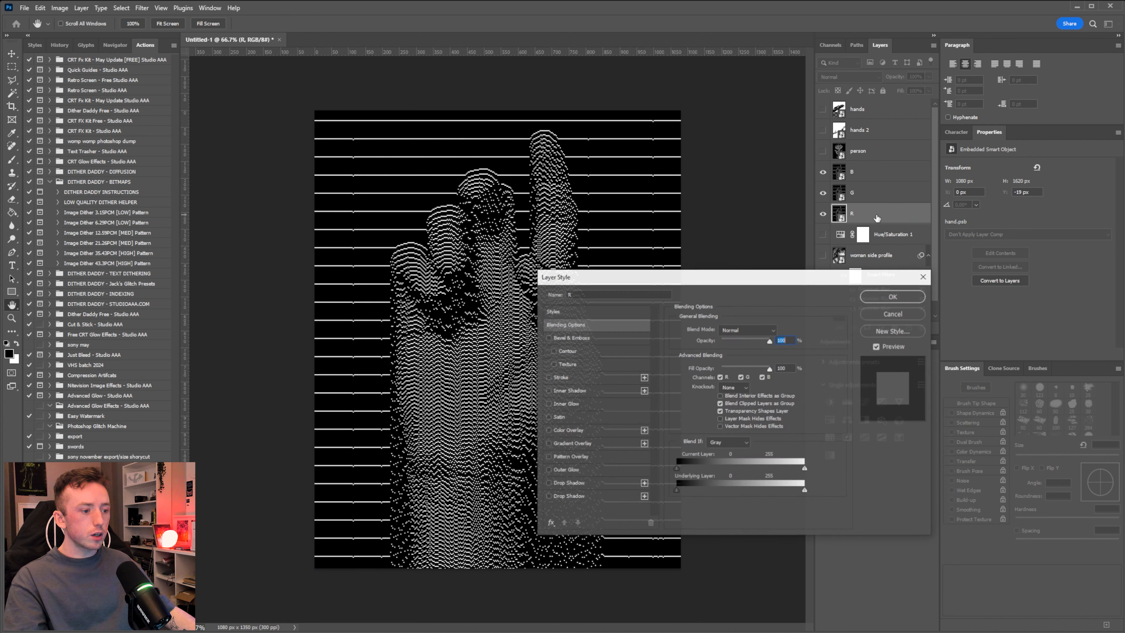
{"action": "left_click_drag", "start_coordinate": [758, 280], "coordinate": [549, 139]}
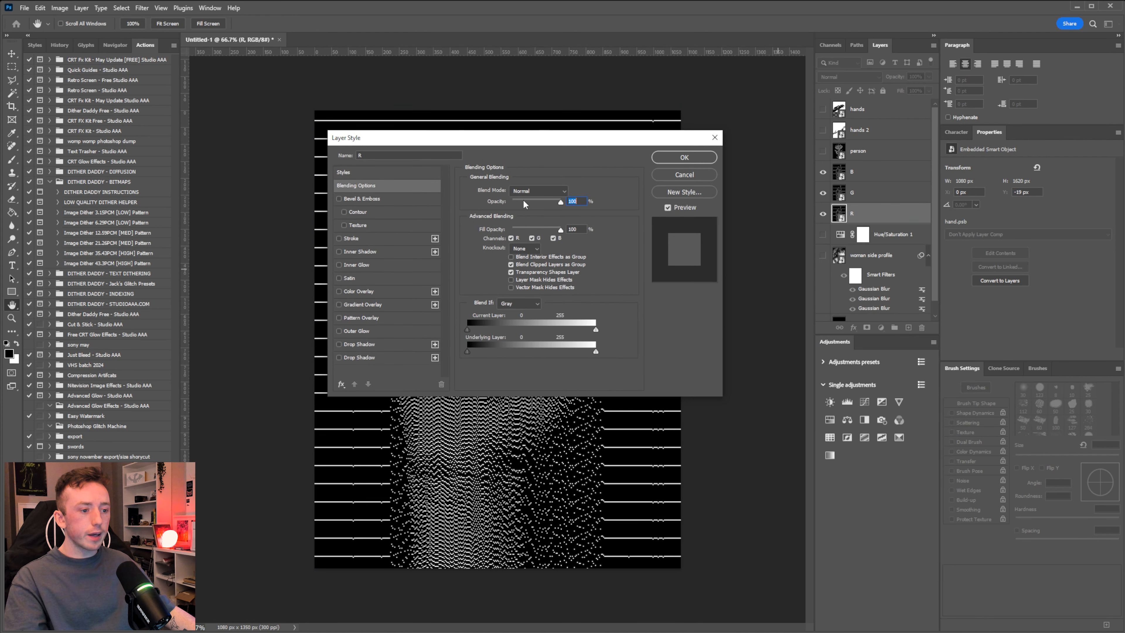
{"action": "left_click", "coordinate": [533, 239]}
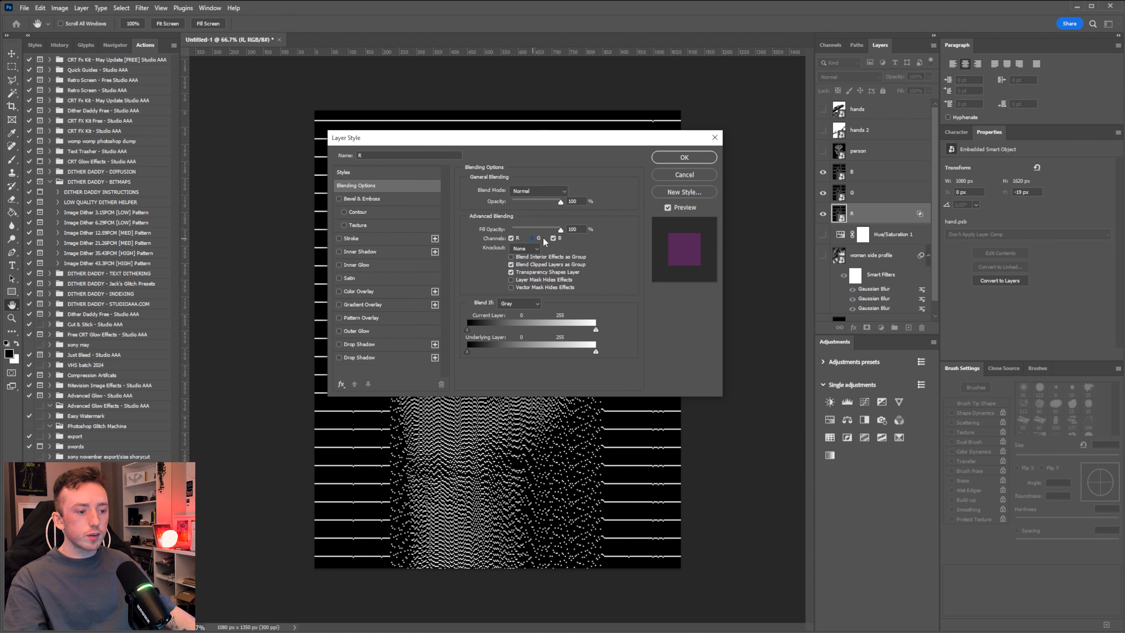
{"action": "left_click", "coordinate": [713, 160]}
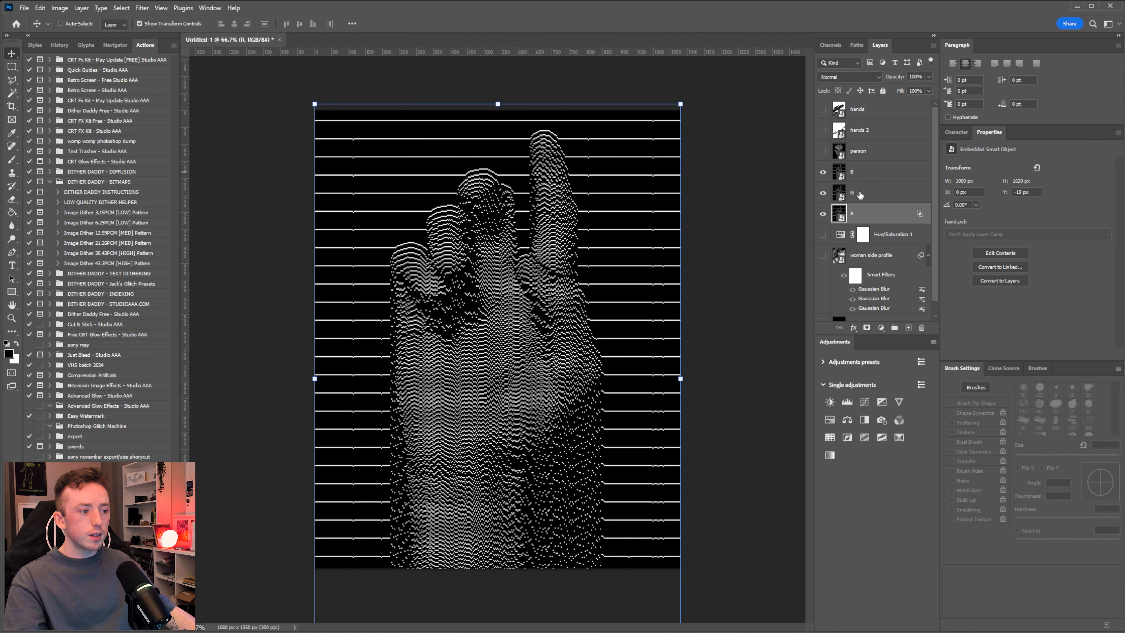
Turn off the R channel in the G layer's advanced blending options.
{"action": "left_click", "coordinate": [860, 195]}
{"action": "right_click", "coordinate": [859, 192]}
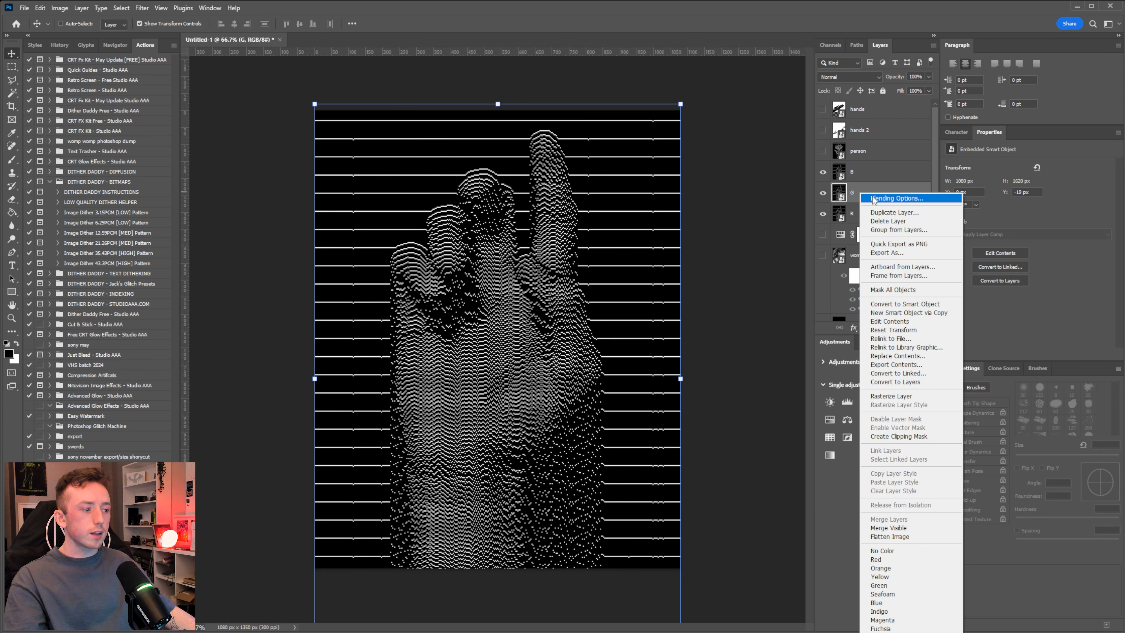
{"action": "left_click", "coordinate": [874, 199]}
{"action": "left_click", "coordinate": [512, 238]}
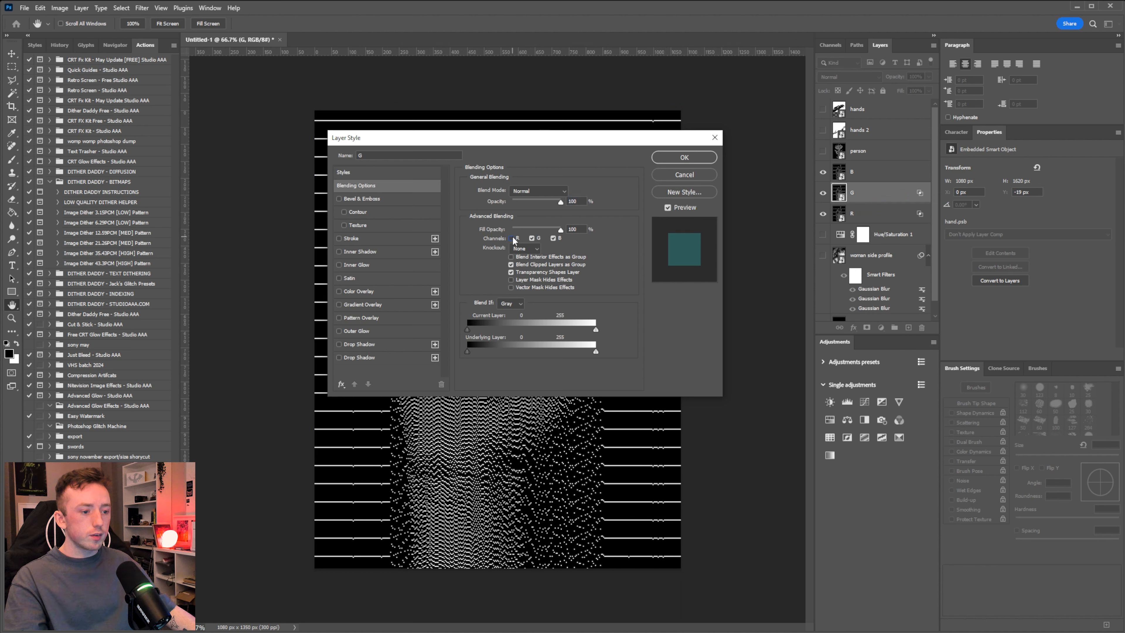
{"action": "left_click", "coordinate": [685, 157]}
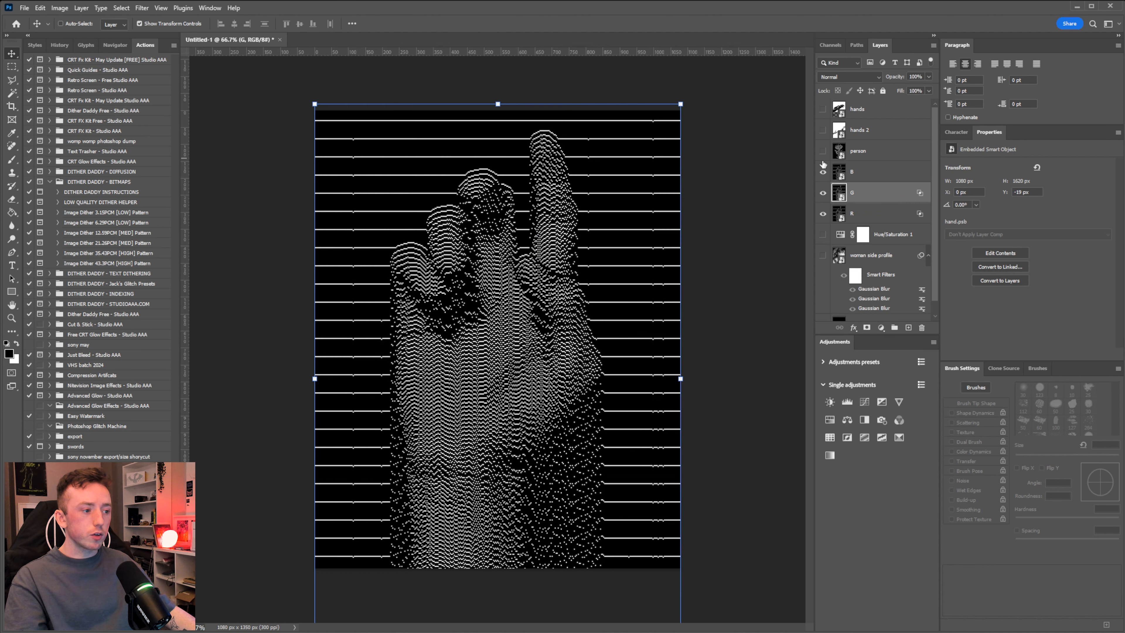
Turn off the R and G channels in the B layer's advanced blending options.
{"action": "left_click", "coordinate": [863, 174]}
{"action": "right_click", "coordinate": [863, 172]}
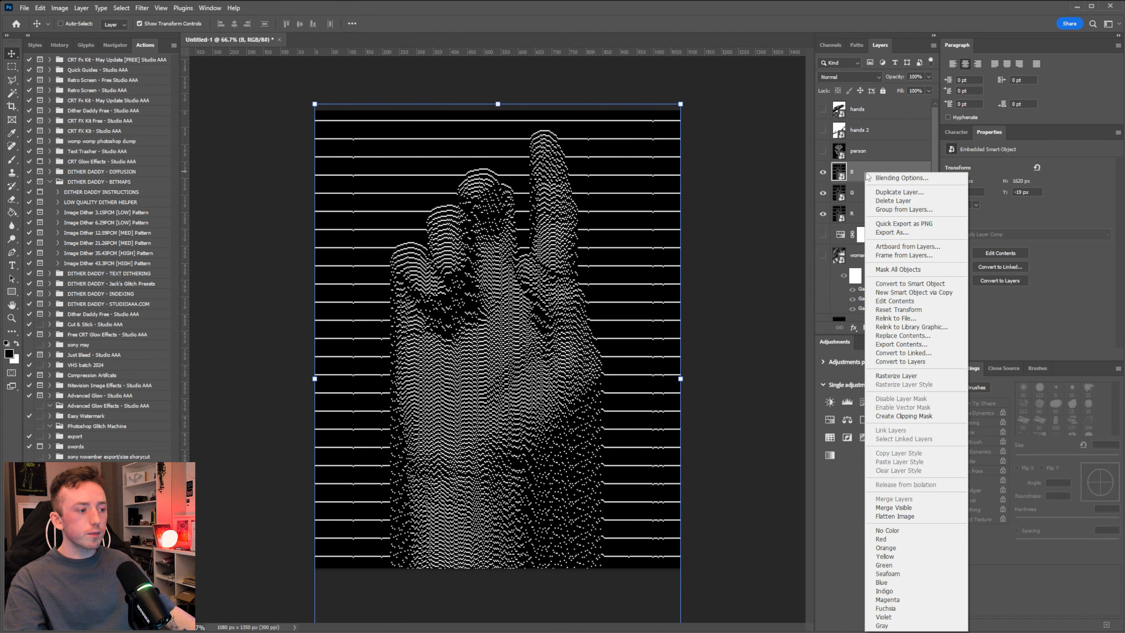
{"action": "left_click", "coordinate": [910, 179]}
{"action": "left_click", "coordinate": [516, 239]}
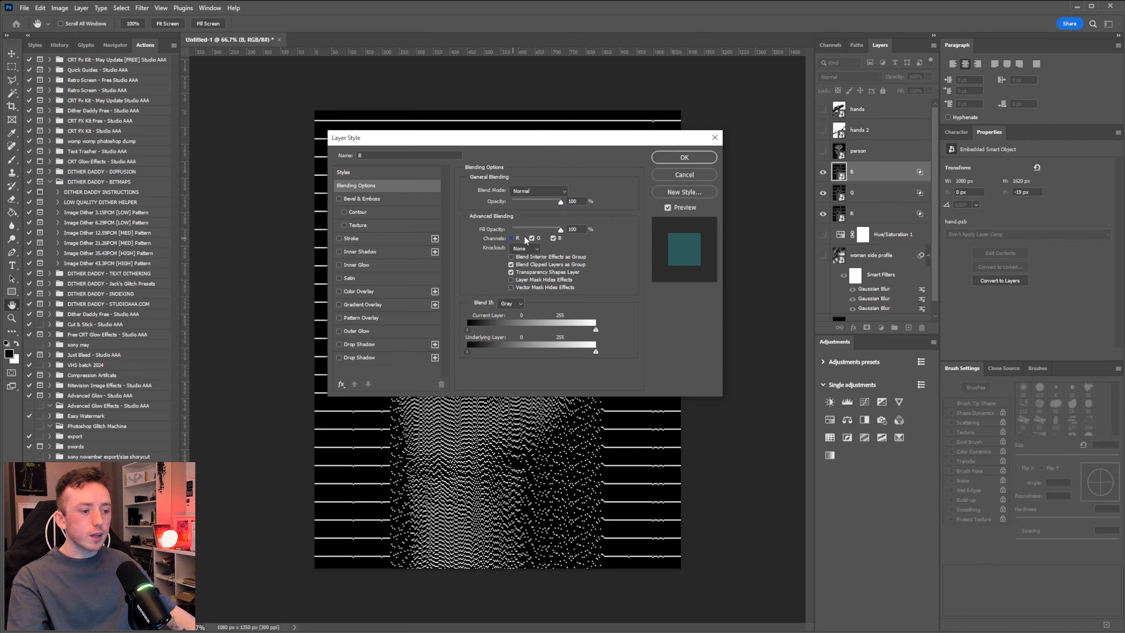
{"action": "left_click", "coordinate": [532, 239]}
{"action": "left_click", "coordinate": [679, 161]}
{"action": "key", "text": "v"}
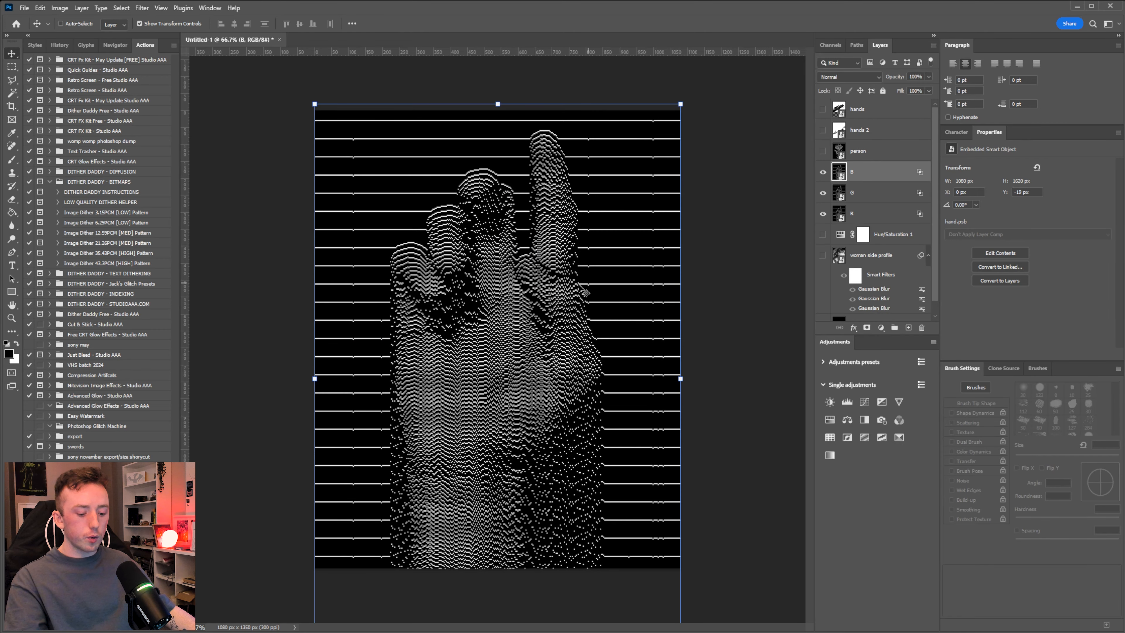
Offset the B layer 1 px to the left and the R layer 1 px to the right.
{"action": "scroll", "coordinate": [550, 294], "scroll_direction": "up", "scroll_amount": 5}
{"action": "scroll", "coordinate": [549, 294], "scroll_direction": "up", "scroll_amount": 4}
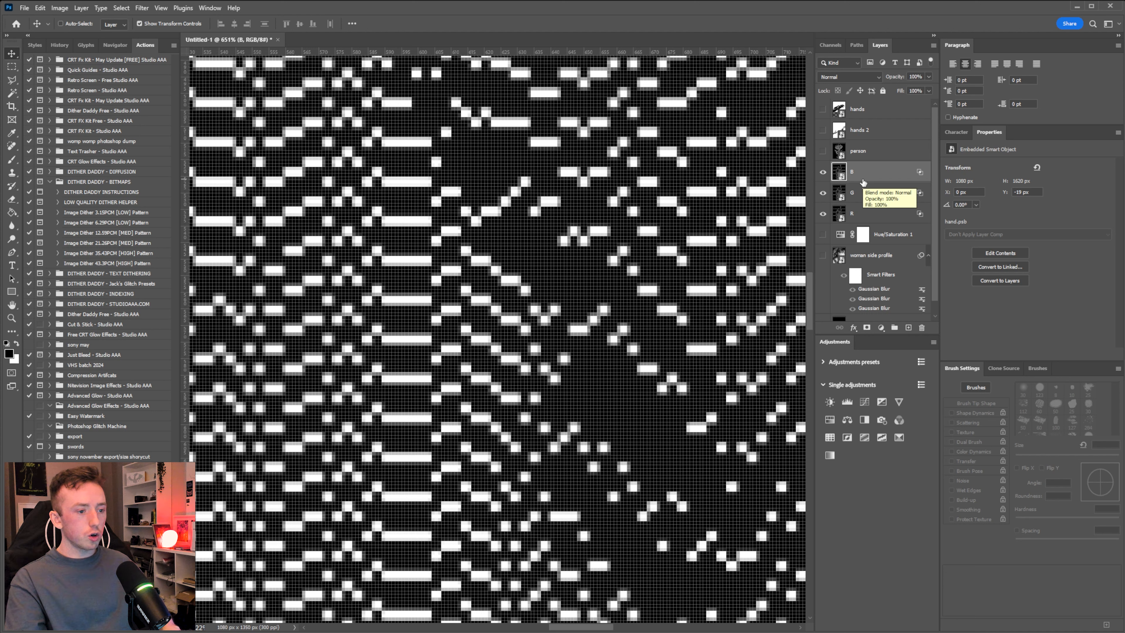
{"action": "key", "text": "Left"}
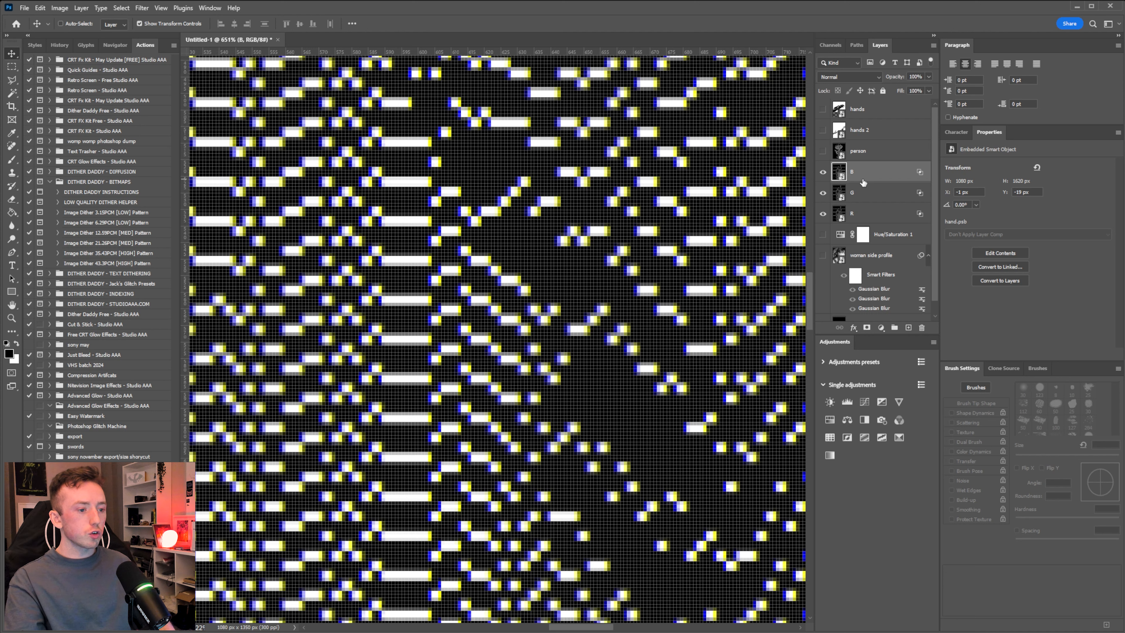
{"action": "left_click", "coordinate": [875, 215]}
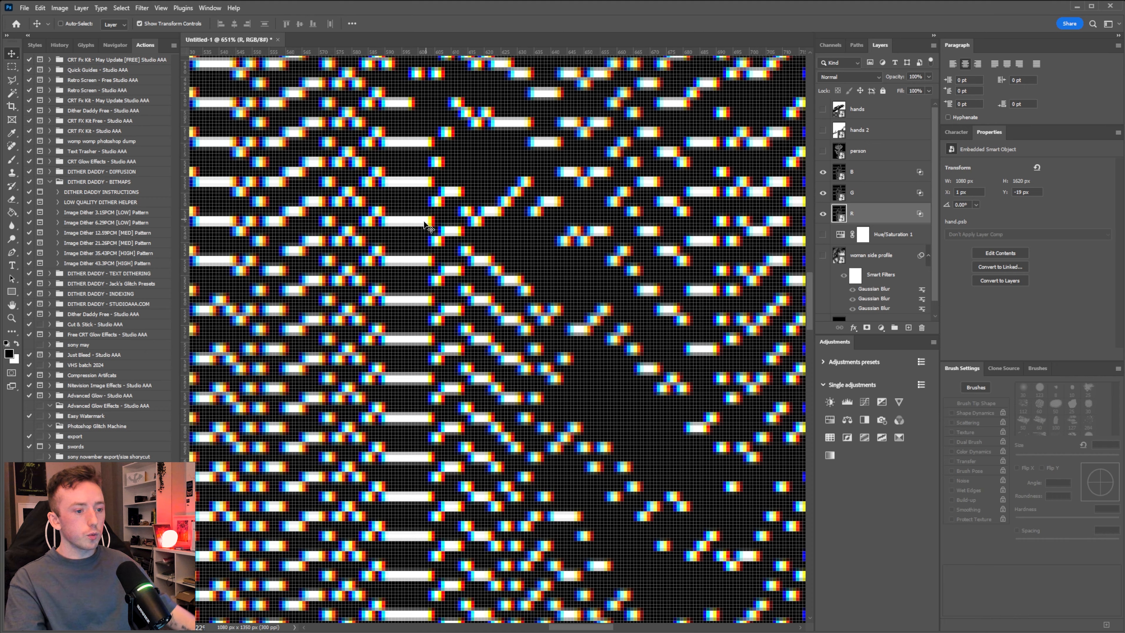
{"action": "scroll", "coordinate": [490, 288], "scroll_direction": "up", "scroll_amount": 3}
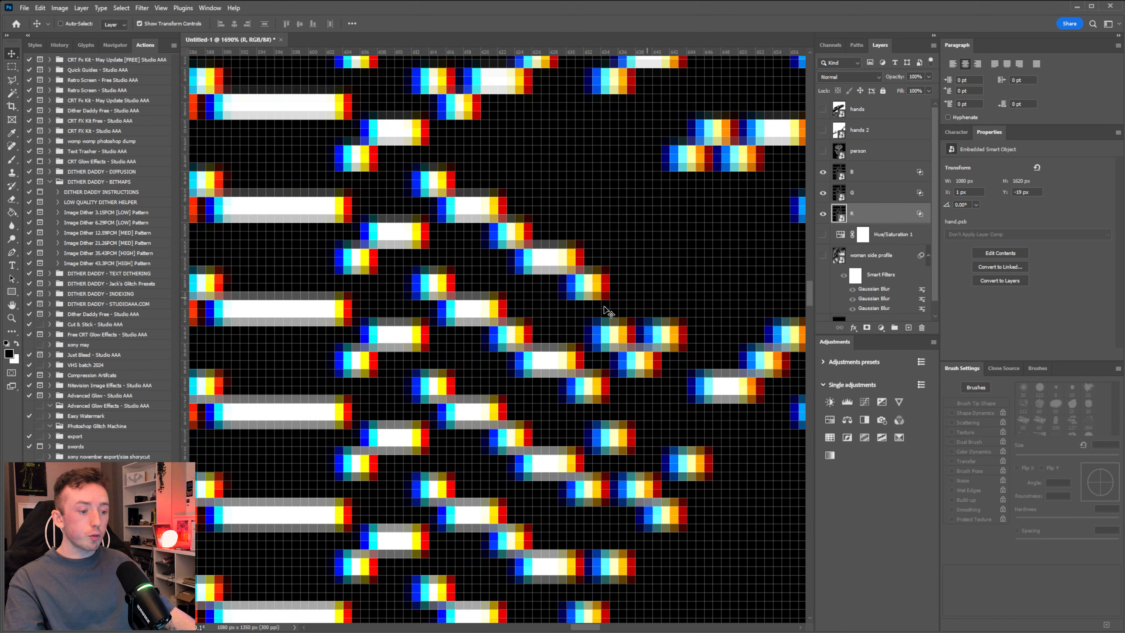
{"action": "key", "text": "ctrl+0"}
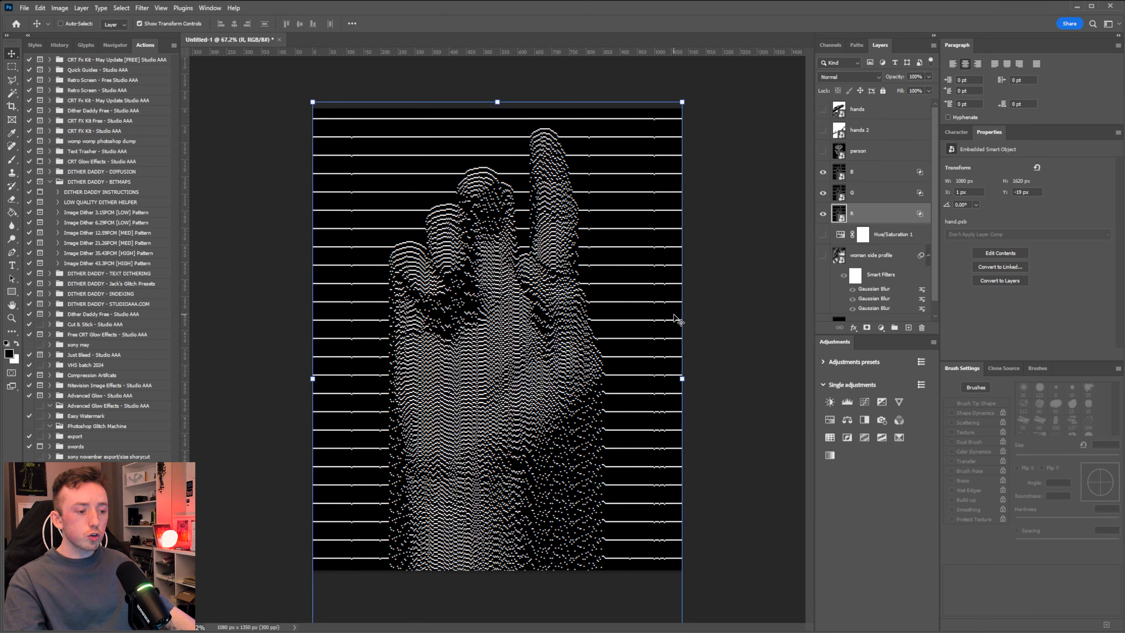
Nudge the R layer up 2 px and the G layer down 1 px for a vertical channel offset.
{"action": "scroll", "coordinate": [578, 321], "scroll_direction": "up", "scroll_amount": 5}
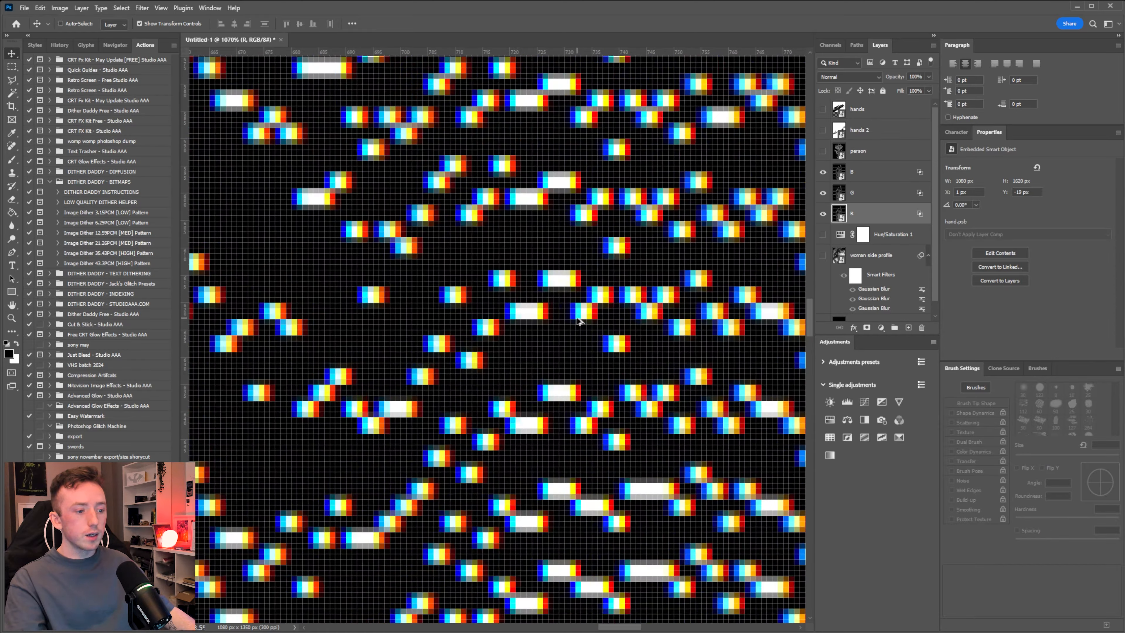
{"action": "key", "text": "Up"}
{"action": "key", "text": "Up"}
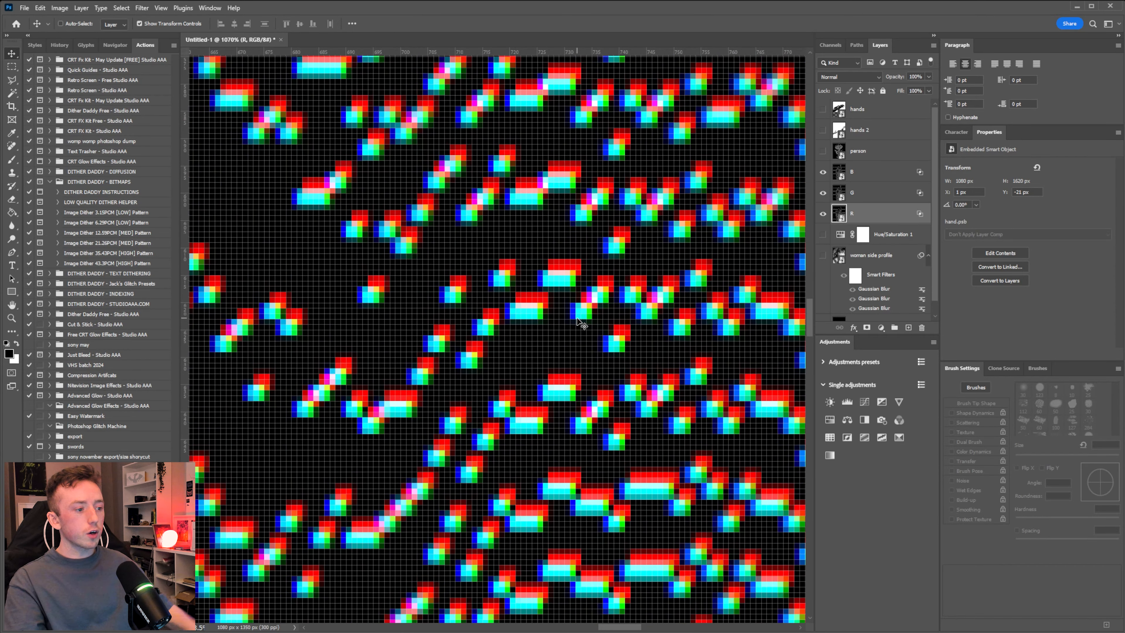
{"action": "left_click", "coordinate": [881, 193]}
{"action": "key", "text": "Down"}
{"action": "key", "text": "Down"}
{"action": "key", "text": "Up"}
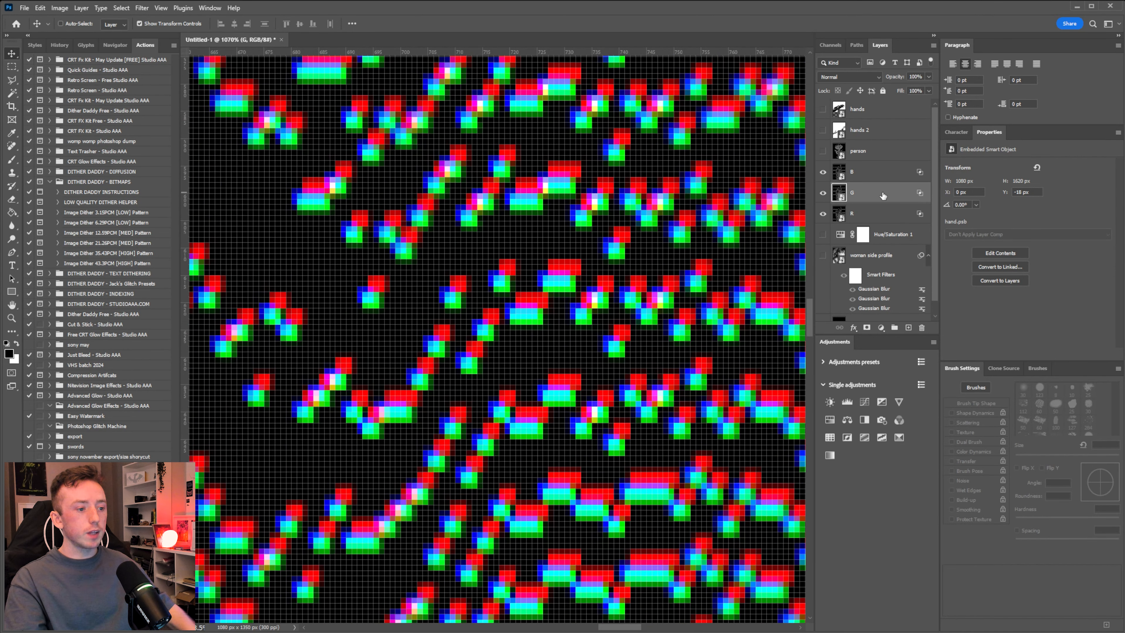
Nudge the G layer to X -1 px, Y -22 px and the R layer to X 1 px, Y -18 px.
{"action": "scroll", "coordinate": [565, 209], "scroll_direction": "down", "scroll_amount": 6}
{"action": "scroll", "coordinate": [565, 208], "scroll_direction": "up", "scroll_amount": 3}
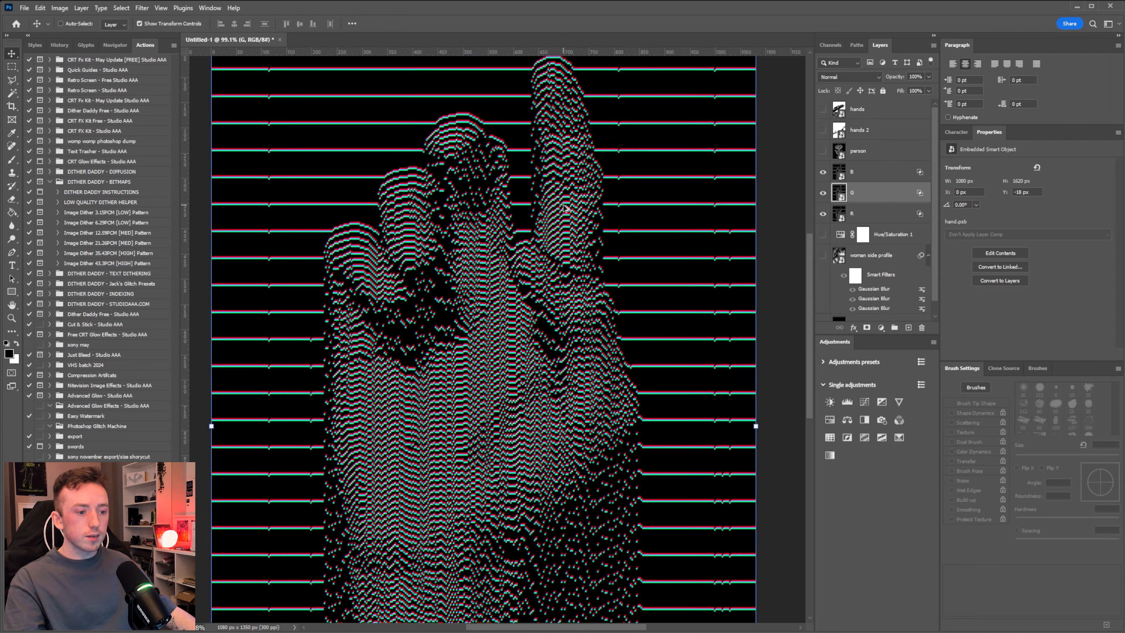
{"action": "scroll", "coordinate": [582, 251], "scroll_direction": "down", "scroll_amount": 4}
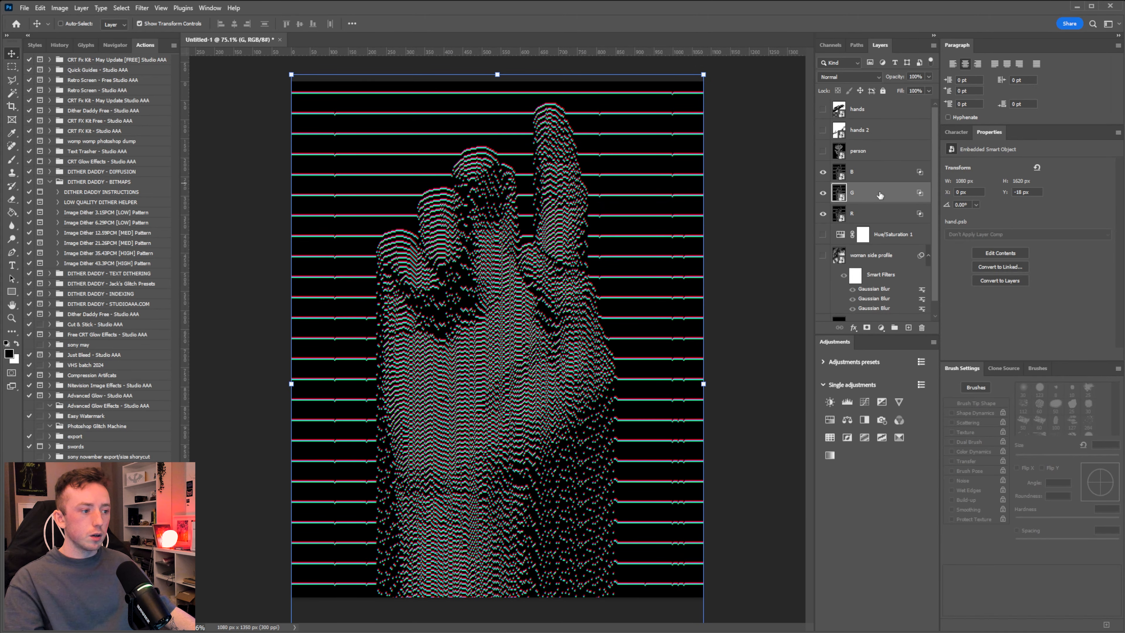
{"action": "left_click", "coordinate": [875, 213]}
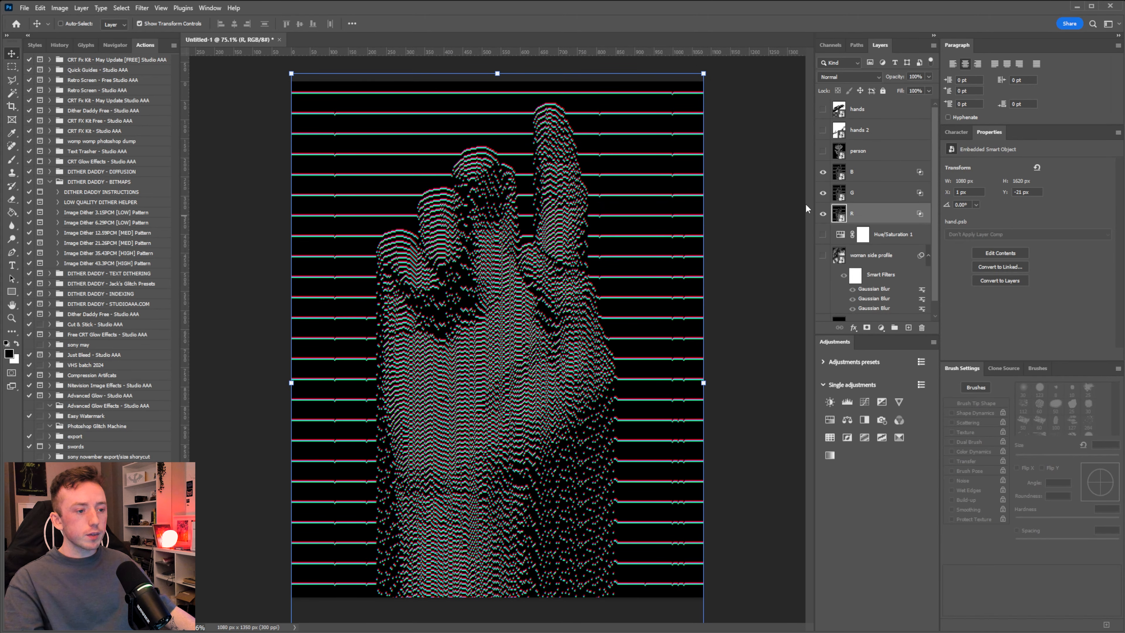
{"action": "left_click", "coordinate": [875, 193]}
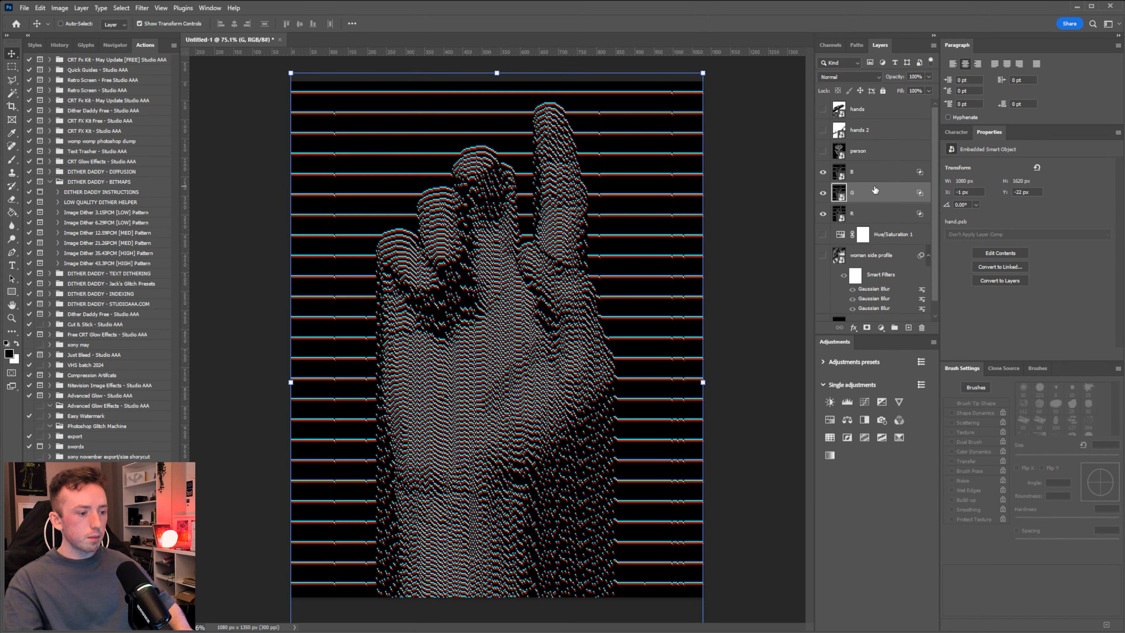
{"action": "left_click", "coordinate": [878, 214]}
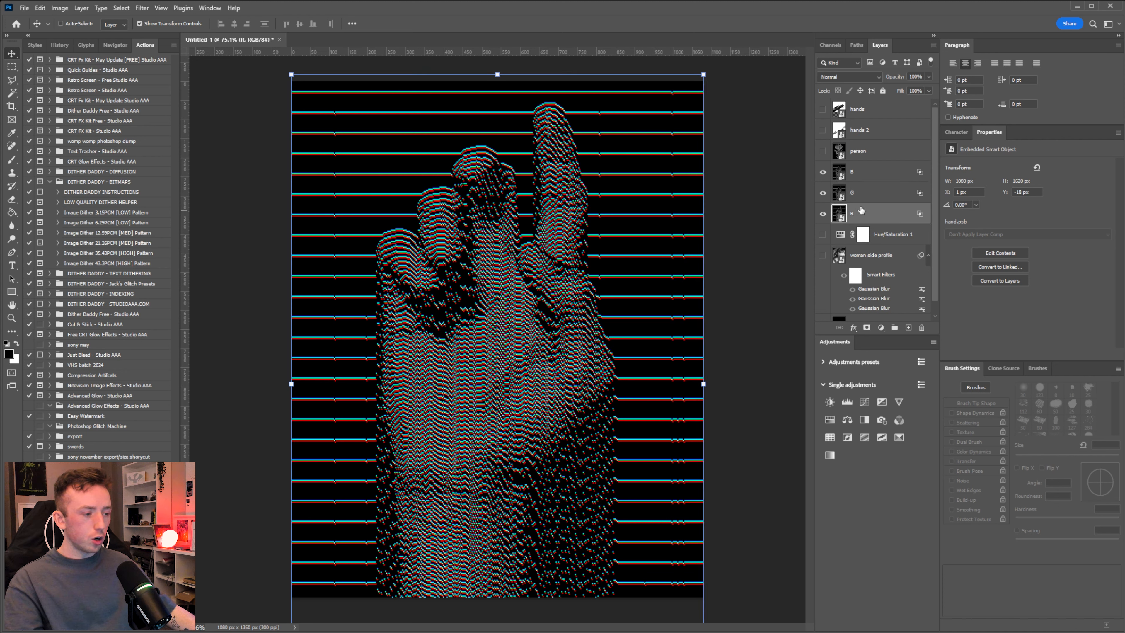
Combine the R, G and B layers into a single smart object.
{"action": "left_click", "coordinate": [867, 176], "text": "shift"}
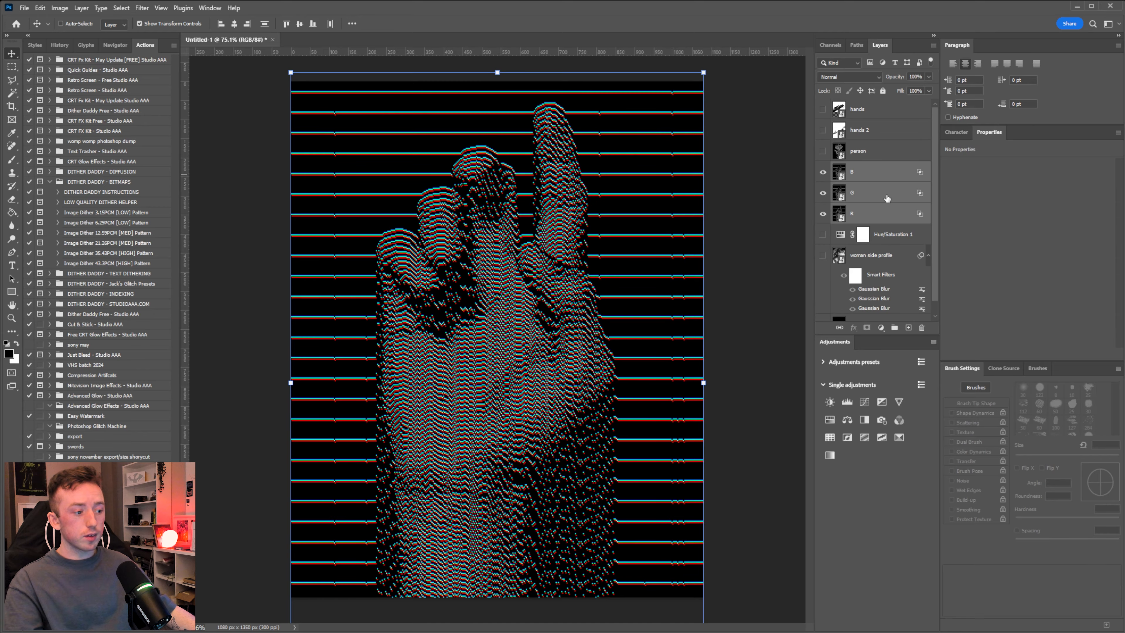
{"action": "right_click", "coordinate": [885, 180]}
{"action": "left_click", "coordinate": [924, 288]}
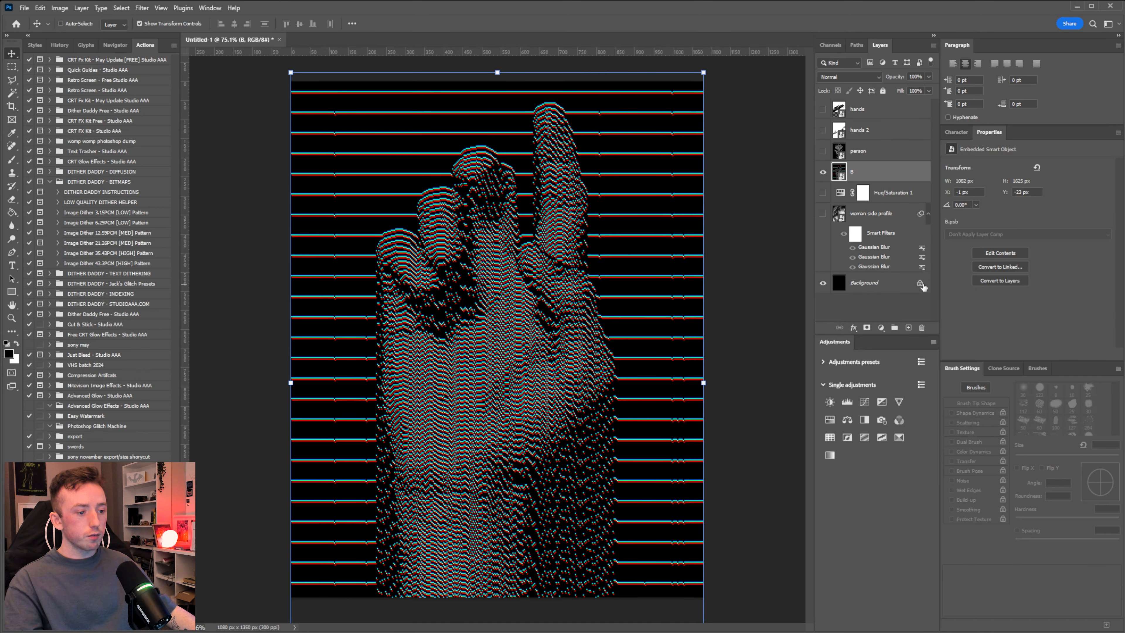
Examine the split red, green and blue pixels of the combined hand image up close and as a whole.
{"action": "scroll", "coordinate": [499, 293], "scroll_direction": "up", "scroll_amount": 5}
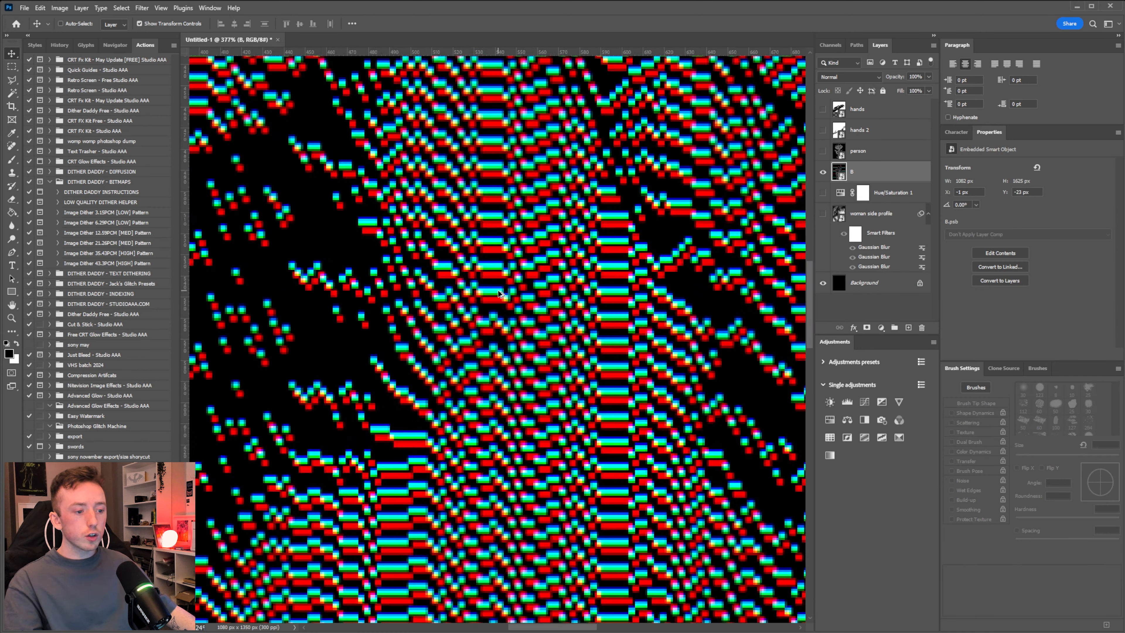
{"action": "scroll", "coordinate": [499, 293], "scroll_direction": "up", "scroll_amount": 8}
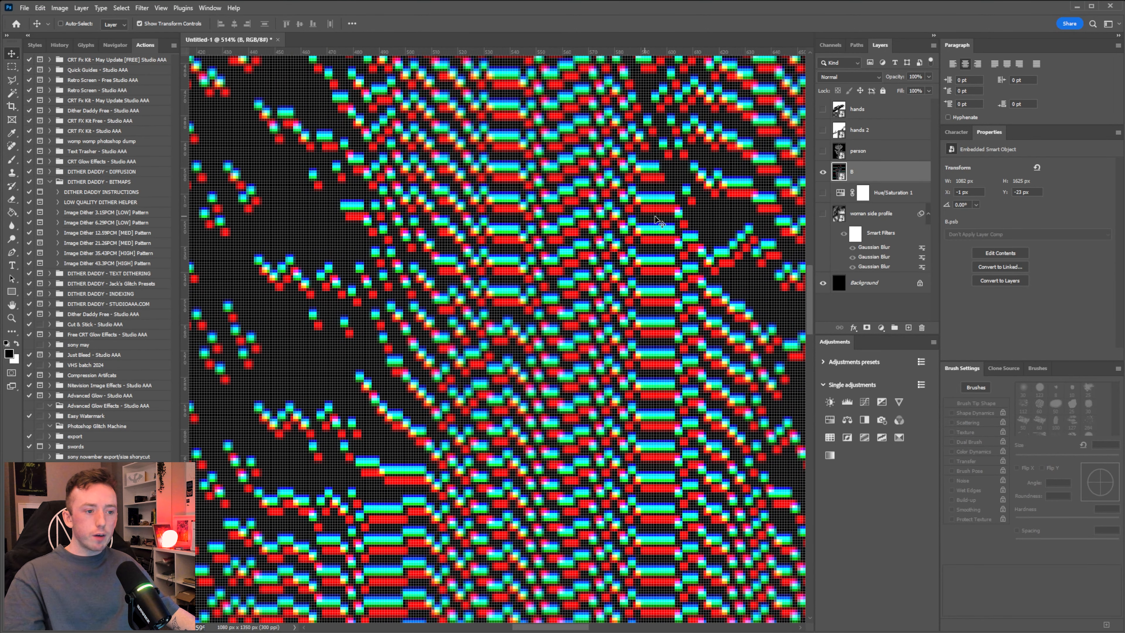
{"action": "scroll", "coordinate": [620, 236], "scroll_direction": "down", "scroll_amount": 7}
{"action": "scroll", "coordinate": [619, 236], "scroll_direction": "down", "scroll_amount": 2}
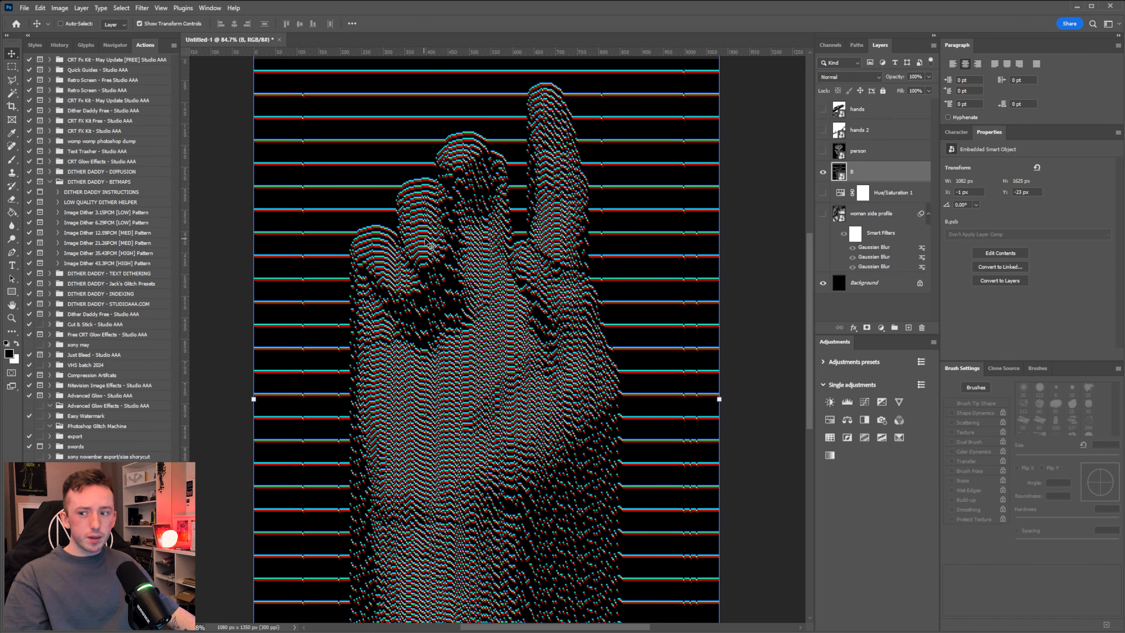
{"action": "scroll", "coordinate": [490, 245], "scroll_direction": "up", "scroll_amount": 1}
{"action": "scroll", "coordinate": [489, 246], "scroll_direction": "down", "scroll_amount": 2}
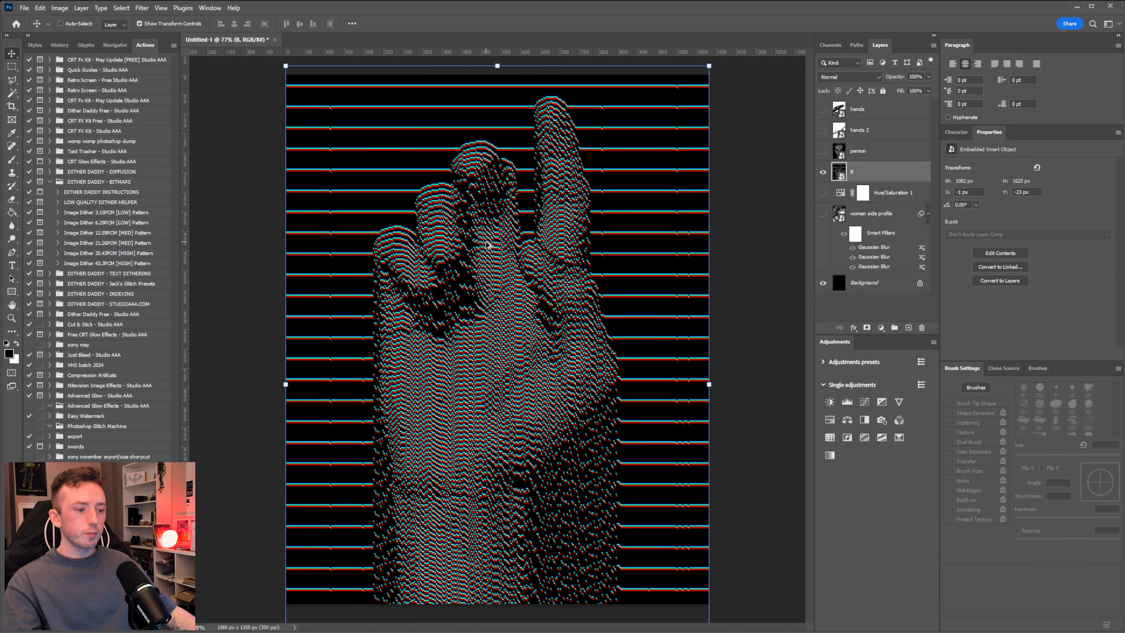
Add a glow to the combined hand smart object with two stacked Gaussian Blur smart filters, using Screen mode at 100% opacity.
{"action": "left_click", "coordinate": [138, 9]}
{"action": "mouse_move", "coordinate": [186, 137]}
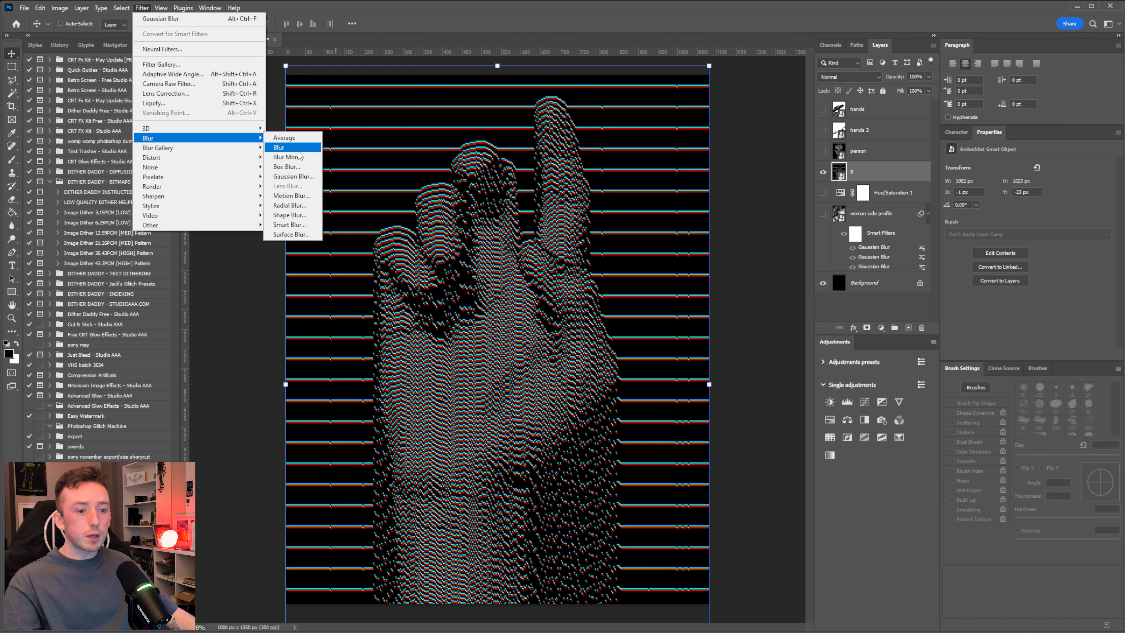
{"action": "left_click", "coordinate": [303, 177]}
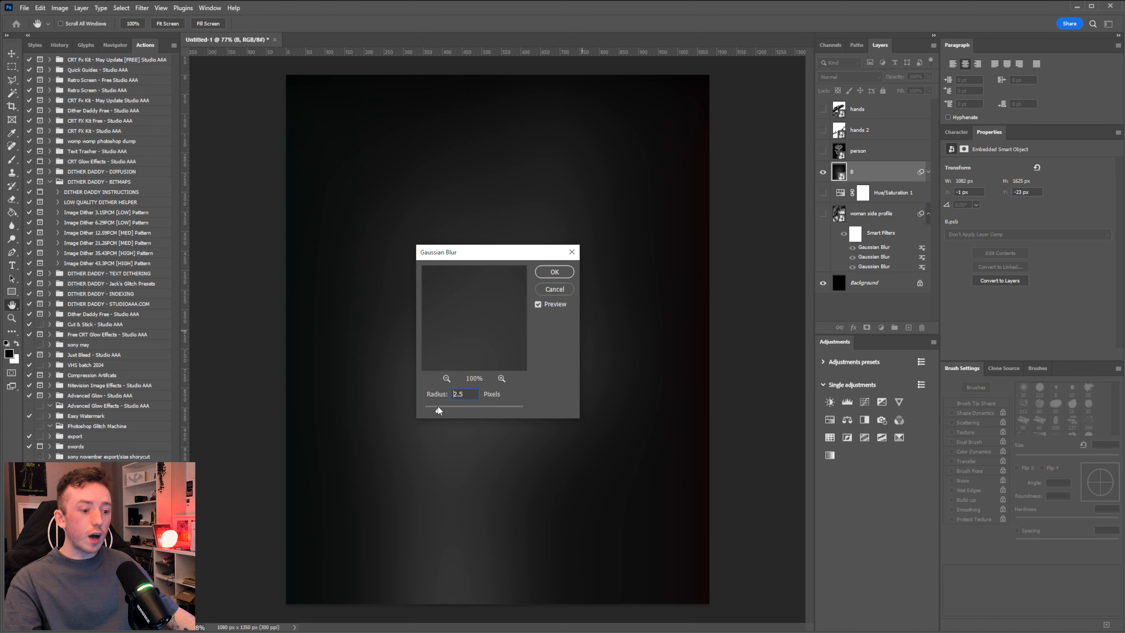
{"action": "left_click_drag", "start_coordinate": [439, 410], "coordinate": [436, 410]}
{"action": "left_click", "coordinate": [552, 272]}
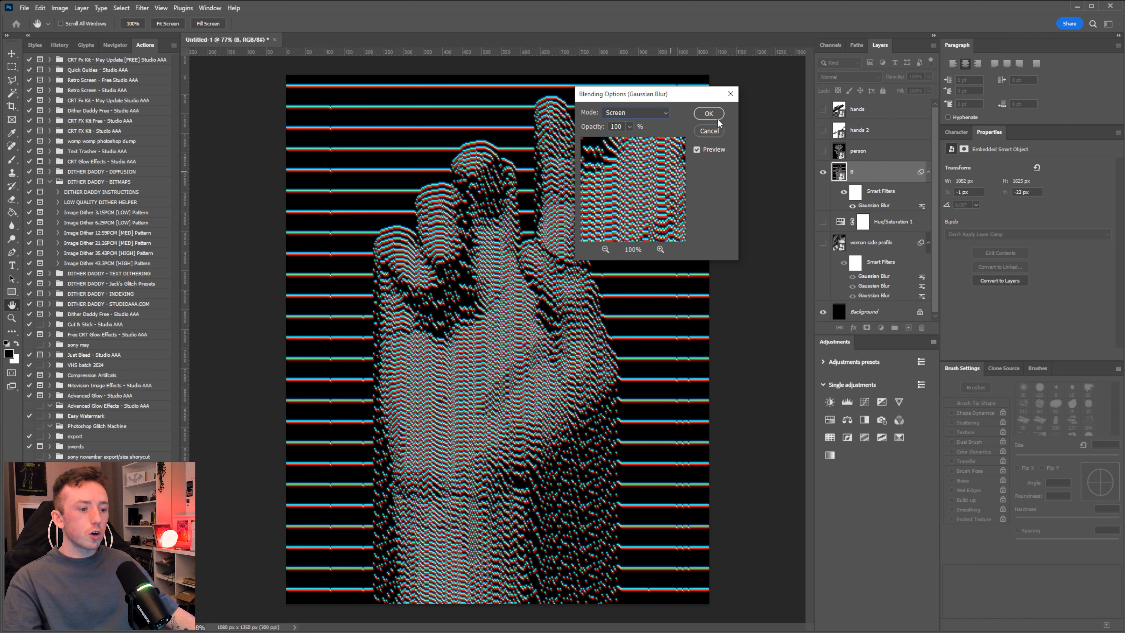
{"action": "left_click", "coordinate": [709, 114]}
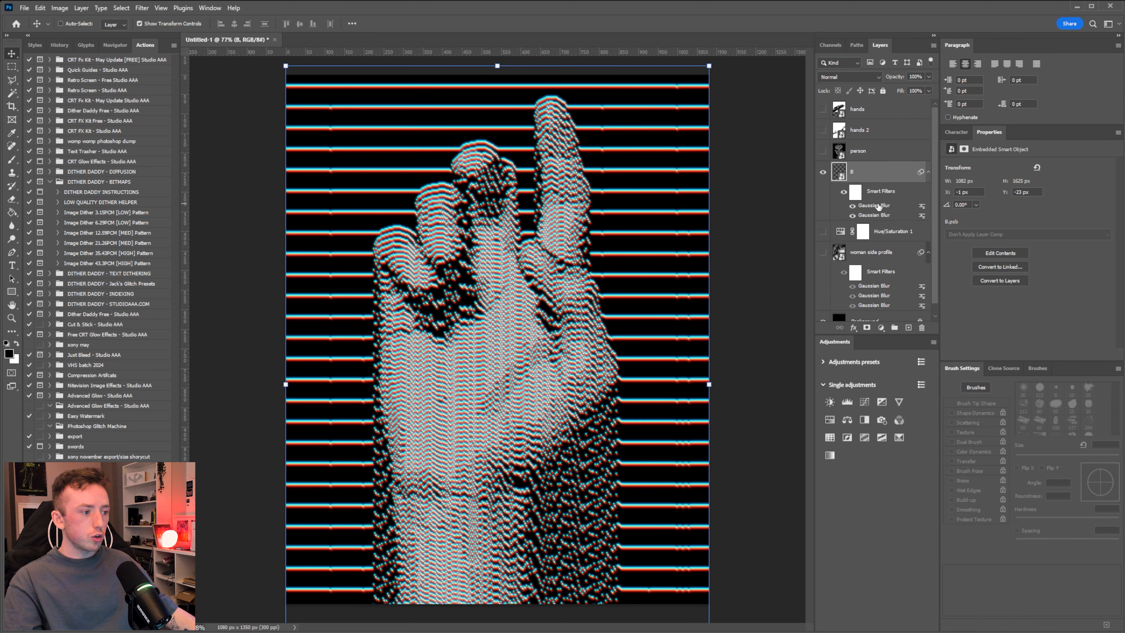
{"action": "double_click", "coordinate": [878, 206]}
{"action": "left_click", "coordinate": [551, 272]}
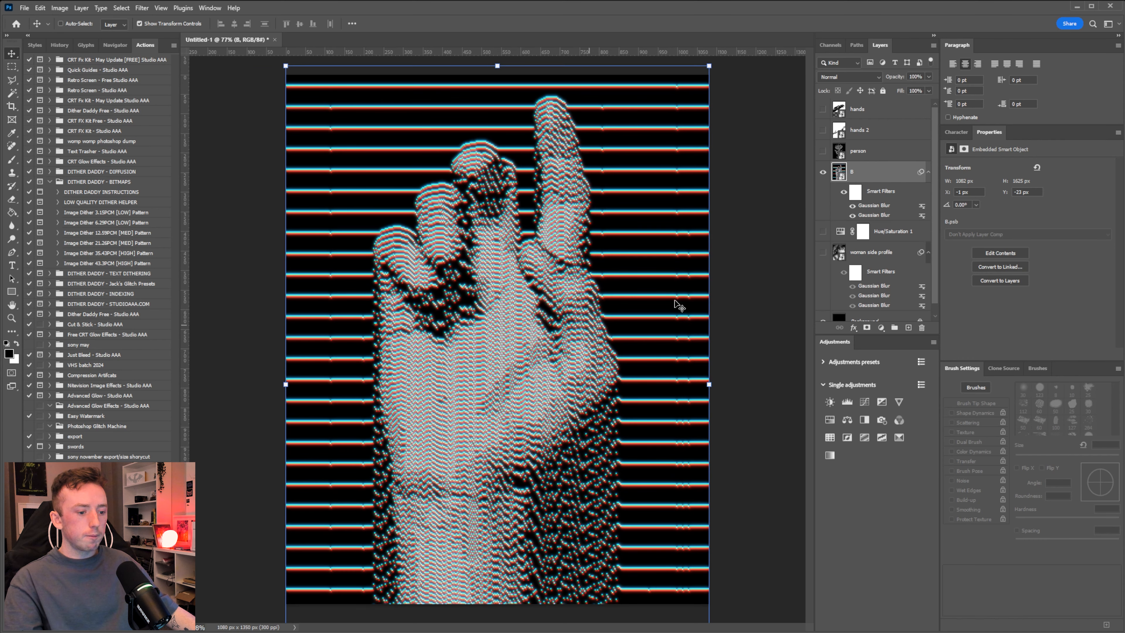
Examine the glowing channel-split lines along the hand's edges and across the whole canvas.
{"action": "scroll", "coordinate": [651, 328], "scroll_direction": "up", "scroll_amount": 5}
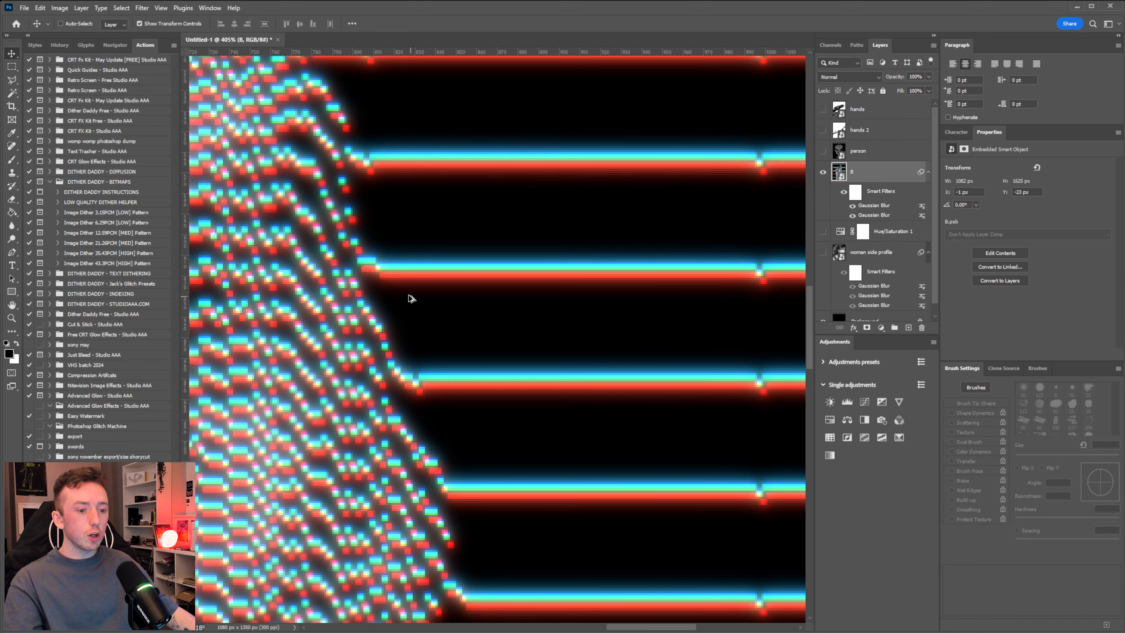
{"action": "left_click_drag", "start_coordinate": [411, 299], "coordinate": [748, 332]}
{"action": "left_click_drag", "start_coordinate": [377, 302], "coordinate": [633, 326]}
{"action": "left_click_drag", "start_coordinate": [376, 266], "coordinate": [321, 381]}
{"action": "scroll", "coordinate": [683, 263], "scroll_direction": "up", "scroll_amount": 6}
{"action": "left_click_drag", "start_coordinate": [665, 355], "coordinate": [388, 405]}
{"action": "left_click_drag", "start_coordinate": [642, 332], "coordinate": [378, 369]}
{"action": "left_click_drag", "start_coordinate": [585, 354], "coordinate": [350, 257]}
{"action": "scroll", "coordinate": [634, 291], "scroll_direction": "down", "scroll_amount": 15}
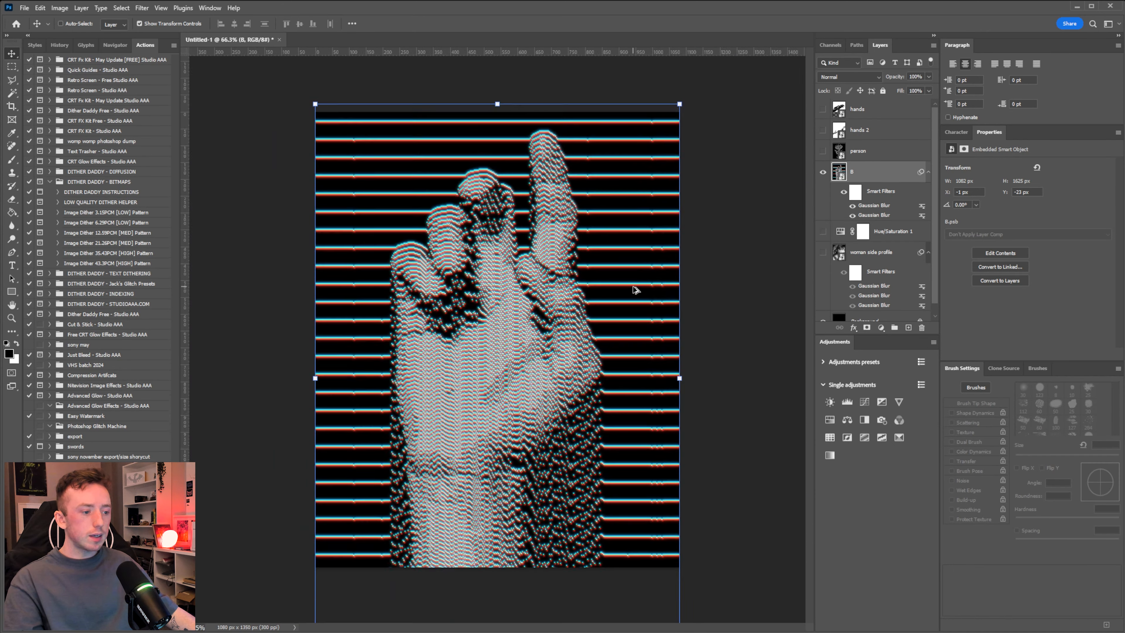
{"action": "scroll", "coordinate": [635, 290], "scroll_direction": "up", "scroll_amount": 3}
{"action": "scroll", "coordinate": [636, 289], "scroll_direction": "down", "scroll_amount": 3}
{"action": "scroll", "coordinate": [635, 289], "scroll_direction": "up", "scroll_amount": 2}
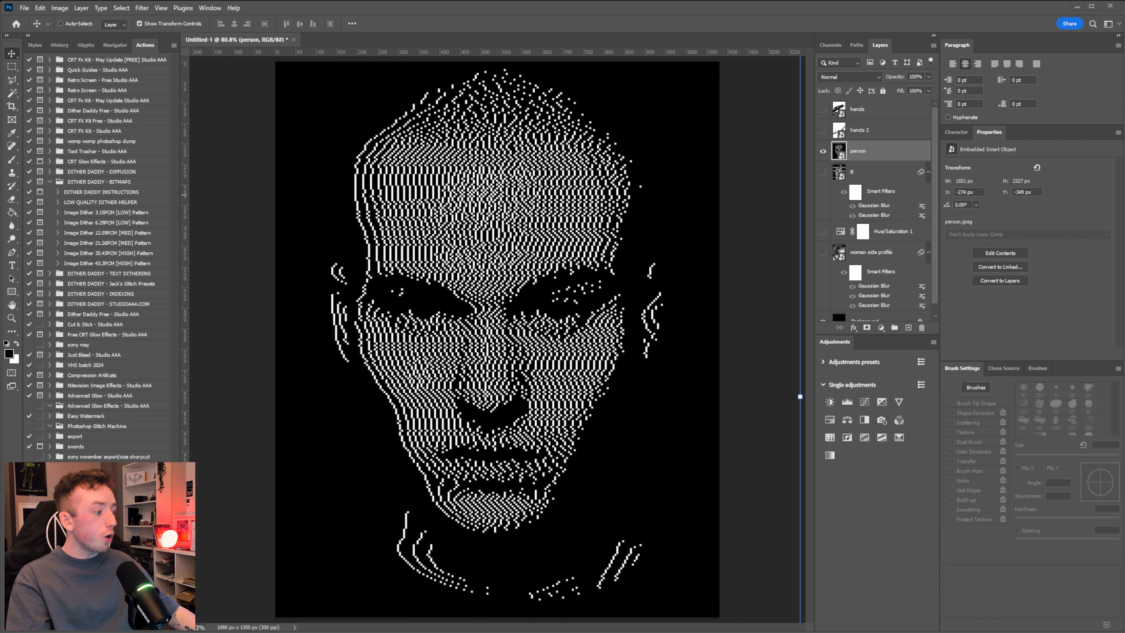
Place the STUDIOAAA-PHOTOCOPIED (14) texture above the person layer, scale it to 1220 x 1720 px over the canvas, and set its blend mode to Lighten.
{"action": "left_click_drag", "start_coordinate": [695, 339], "coordinate": [752, 356]}
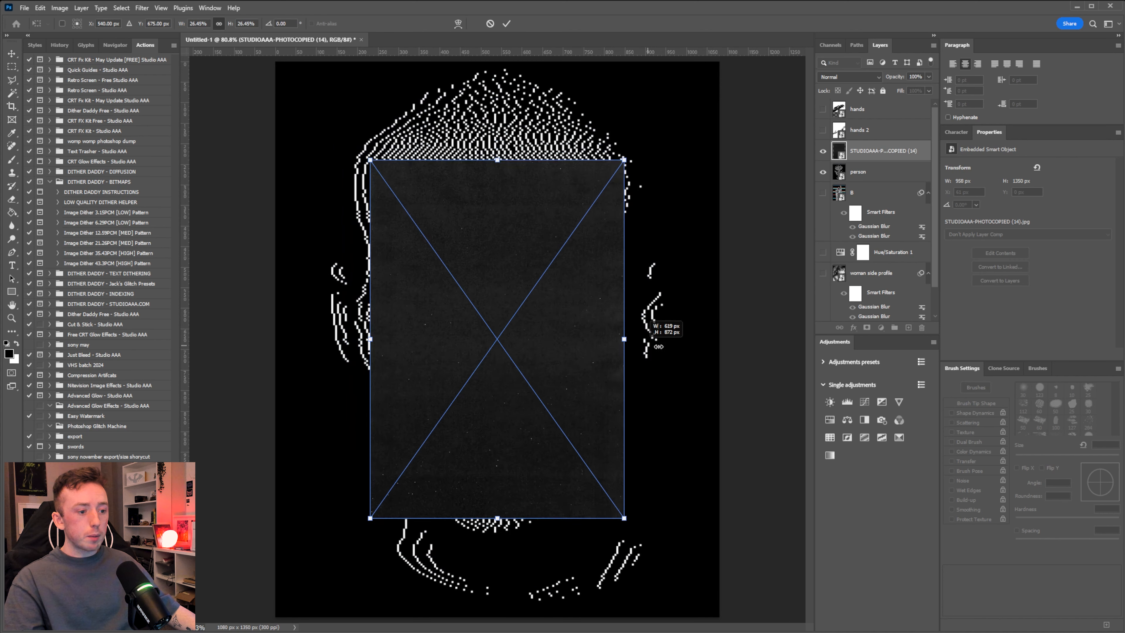
{"action": "key", "text": "Return"}
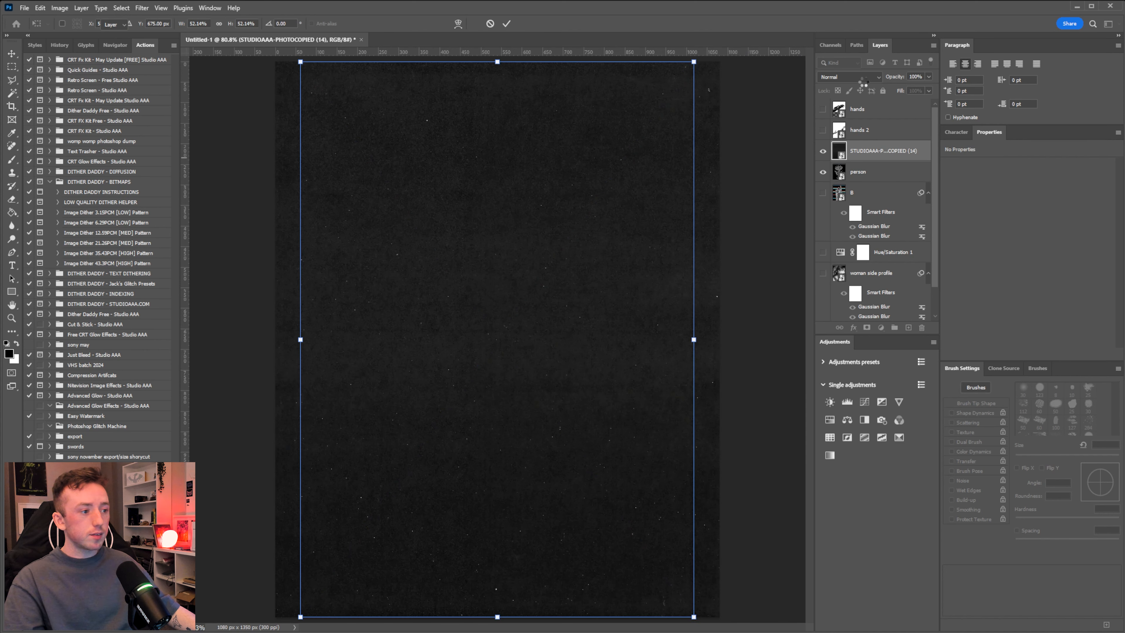
{"action": "left_click", "coordinate": [861, 77]}
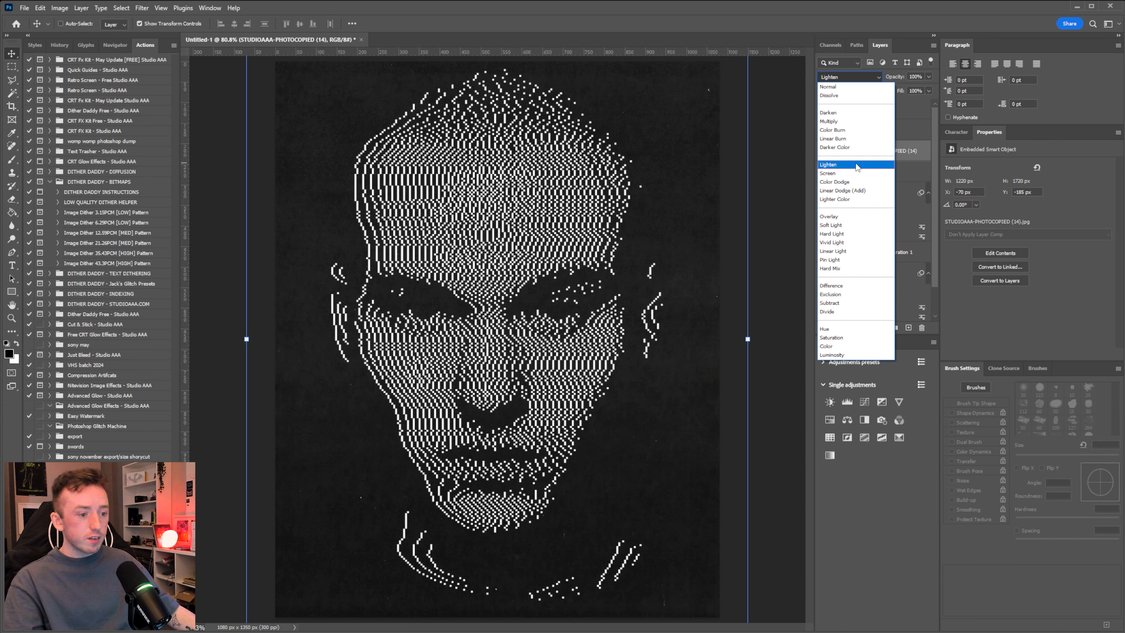
{"action": "left_click", "coordinate": [852, 165]}
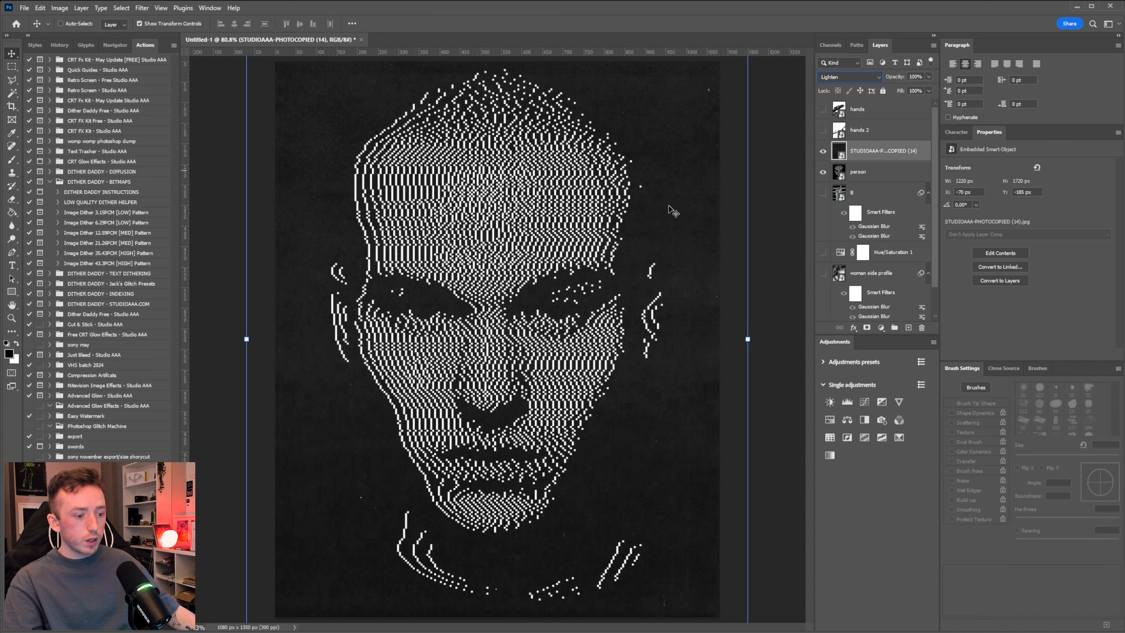
Apply the Torn Edges gallery filter to the person layer with Image Balance 19, Smoothness 12 and Contrast 18.
{"action": "key", "text": "ctrl+minus"}
{"action": "key", "text": "ctrl+plus"}
{"action": "left_click", "coordinate": [875, 172]}
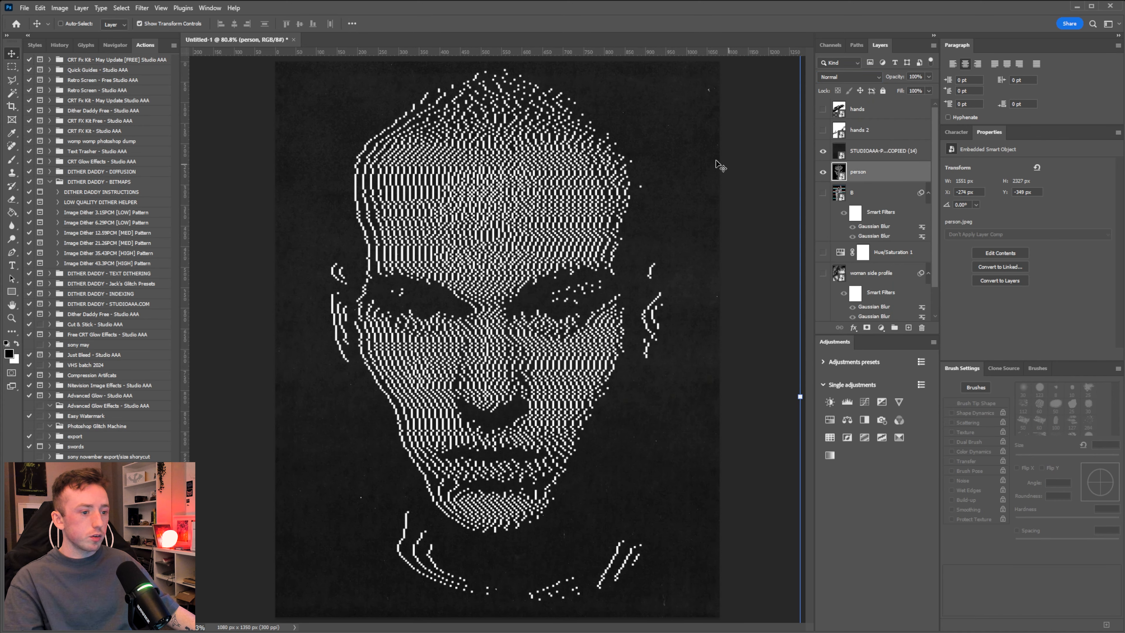
{"action": "left_click", "coordinate": [142, 7]}
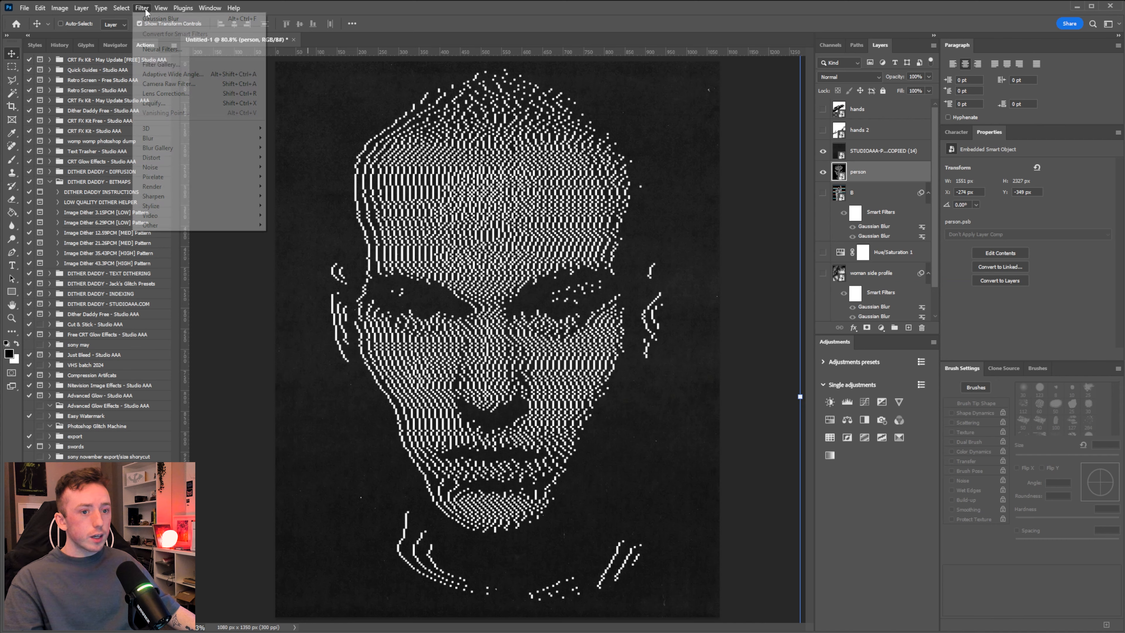
{"action": "left_click", "coordinate": [177, 64]}
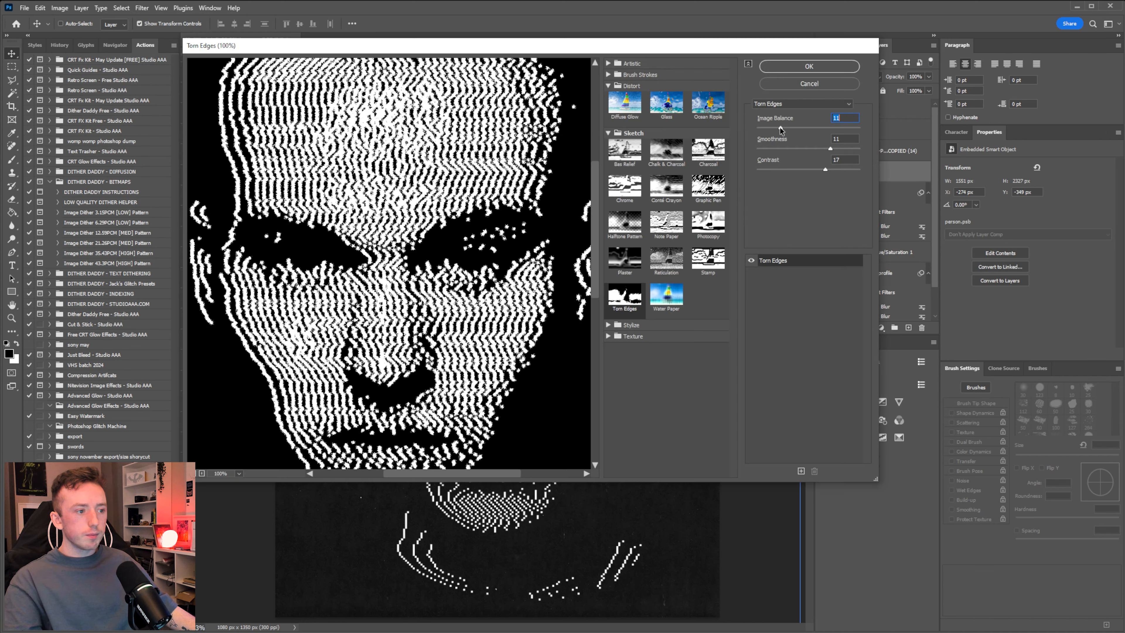
{"action": "mouse_move", "coordinate": [826, 152]}
{"action": "left_mouse_down"}
{"action": "mouse_move", "coordinate": [837, 153]}
{"action": "mouse_move", "coordinate": [835, 171]}
{"action": "mouse_move", "coordinate": [856, 173]}
{"action": "mouse_move", "coordinate": [833, 174]}
{"action": "left_mouse_up"}
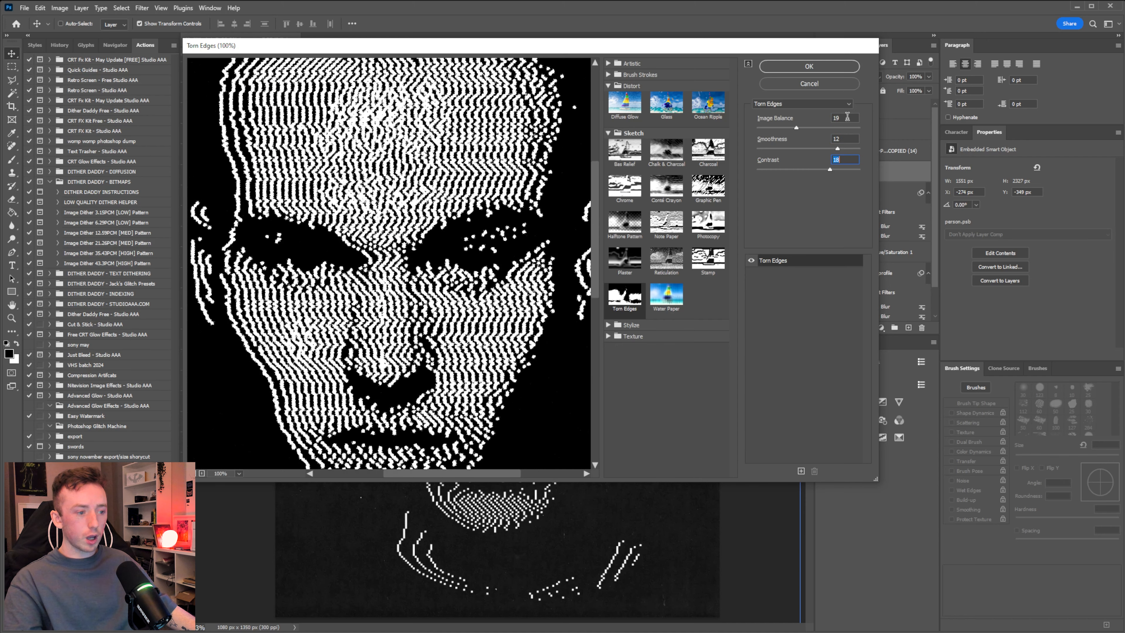
{"action": "left_click", "coordinate": [832, 67]}
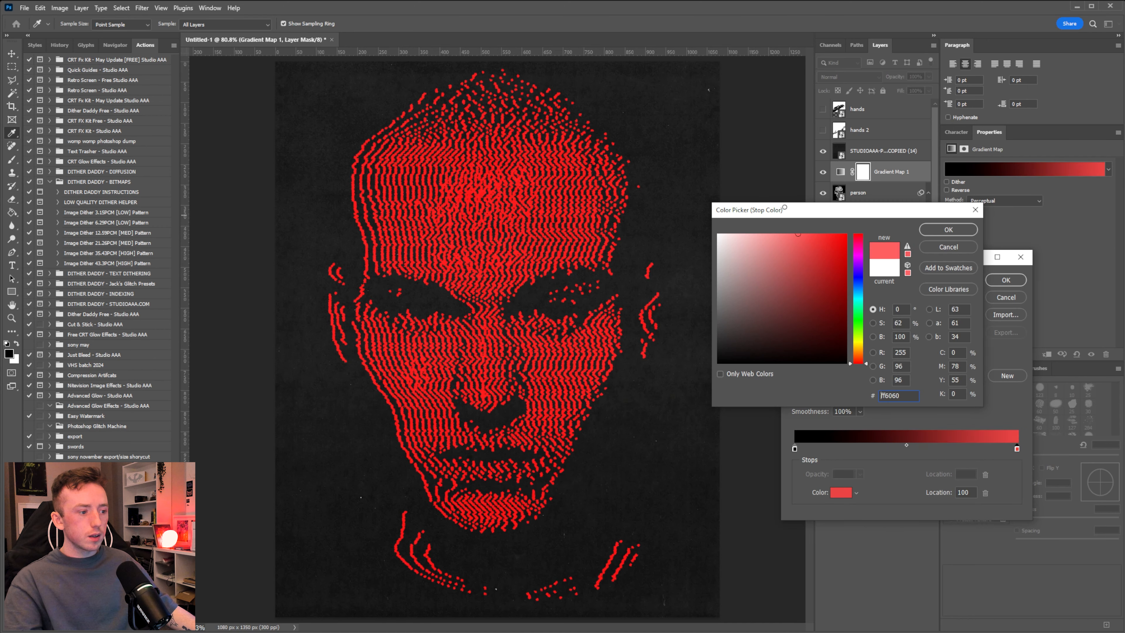
Recolor the person's dithered lines lime green with a black-to-lime Gradient Map directly above the person layer, and compare the image with and without it.
{"action": "type", "text": "ff8484"}
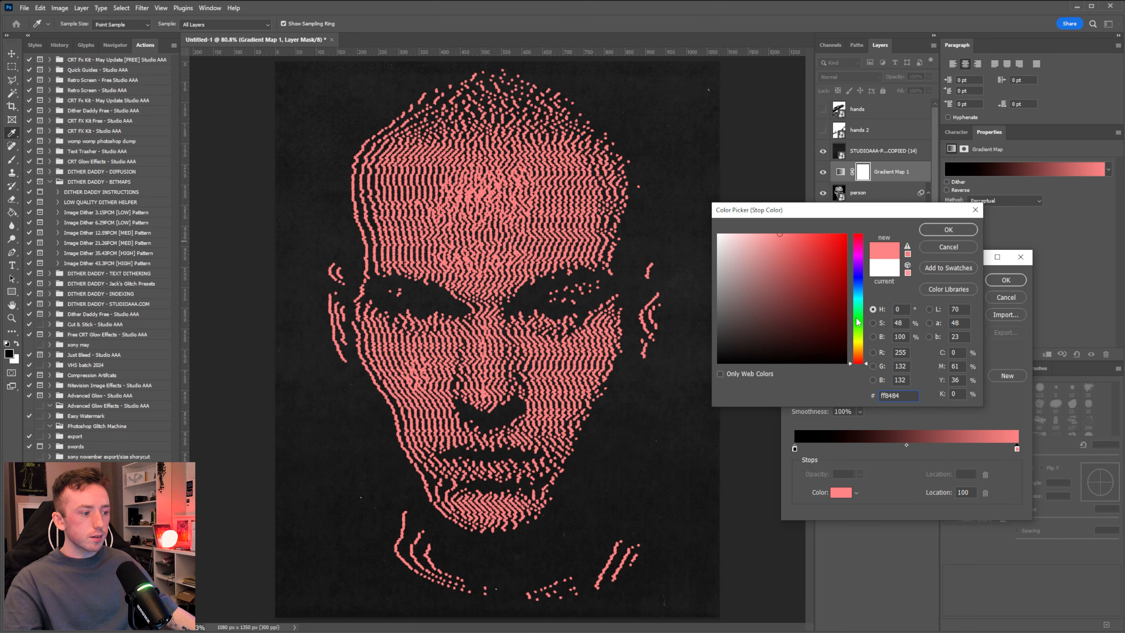
{"action": "left_click_drag", "start_coordinate": [857, 322], "coordinate": [858, 336]}
{"action": "left_click", "coordinate": [832, 242]}
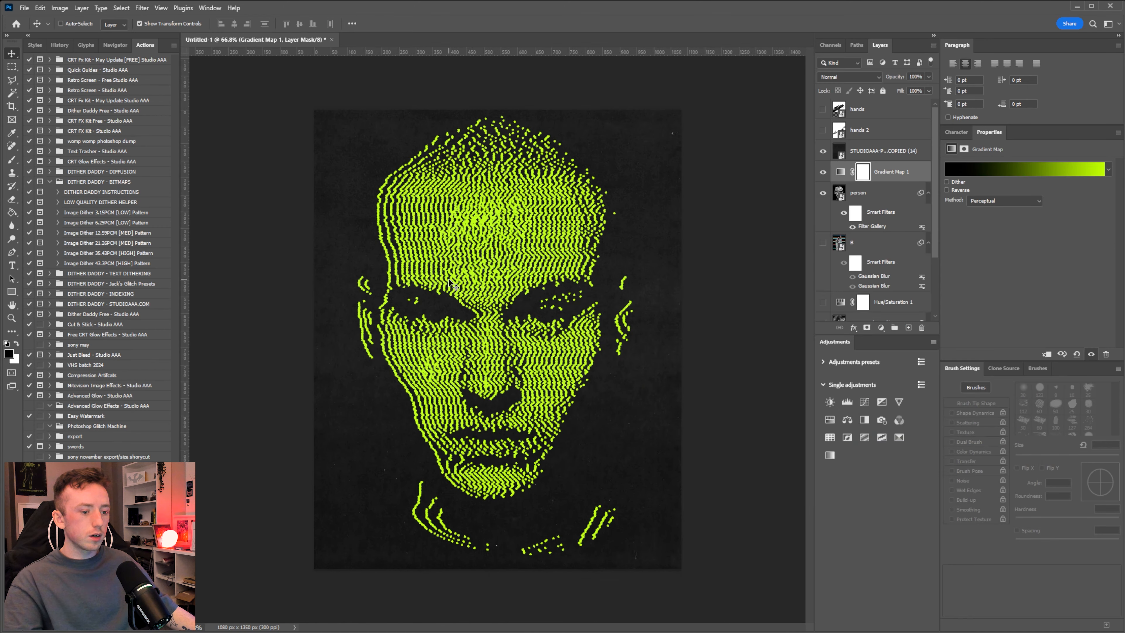
{"action": "scroll", "coordinate": [478, 281], "scroll_direction": "down", "scroll_amount": 1}
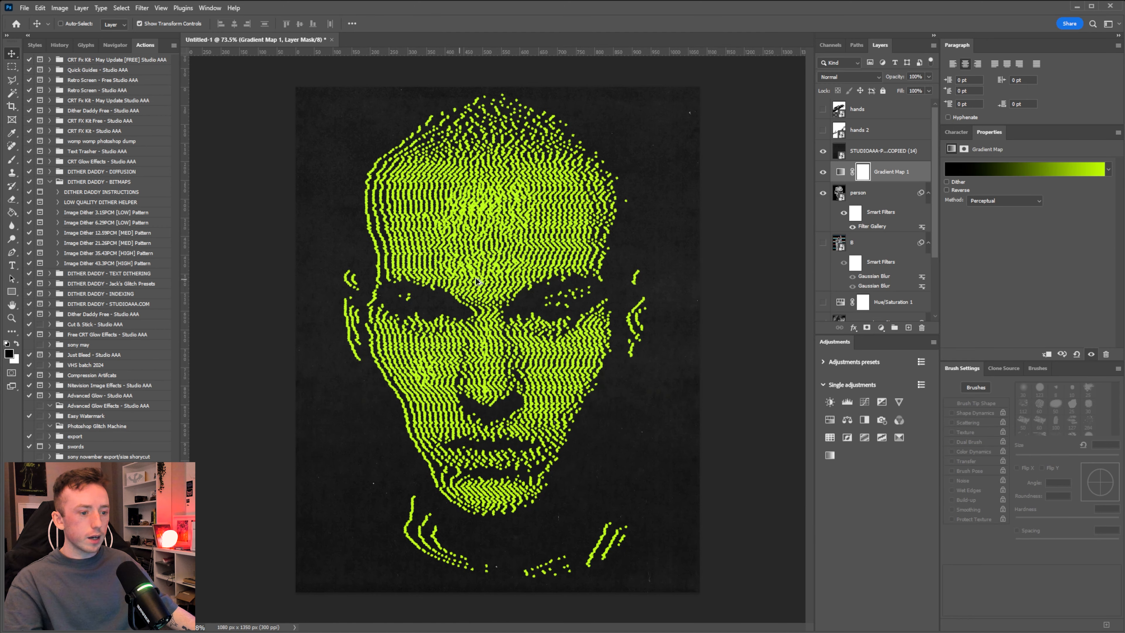
{"action": "left_click", "coordinate": [824, 172]}
{"action": "left_click", "coordinate": [824, 173]}
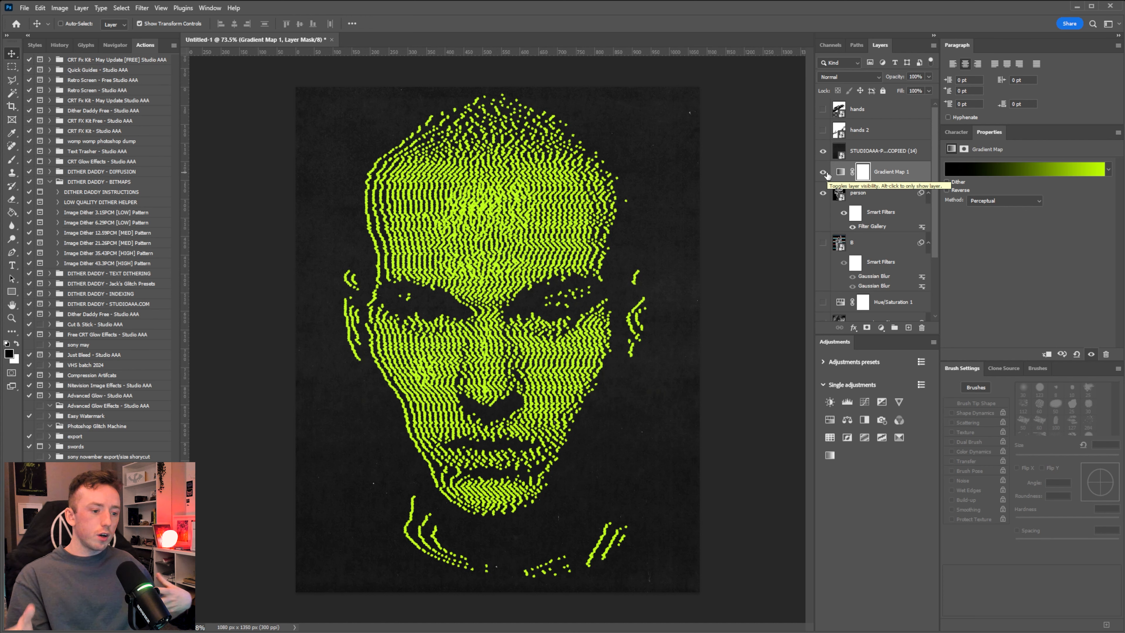
Hide the texture, Gradient Map and person layers, and show the woman side profile layer with its Hue/Saturation adjustment.
{"action": "scroll", "coordinate": [828, 178], "scroll_direction": "down", "scroll_amount": 2}
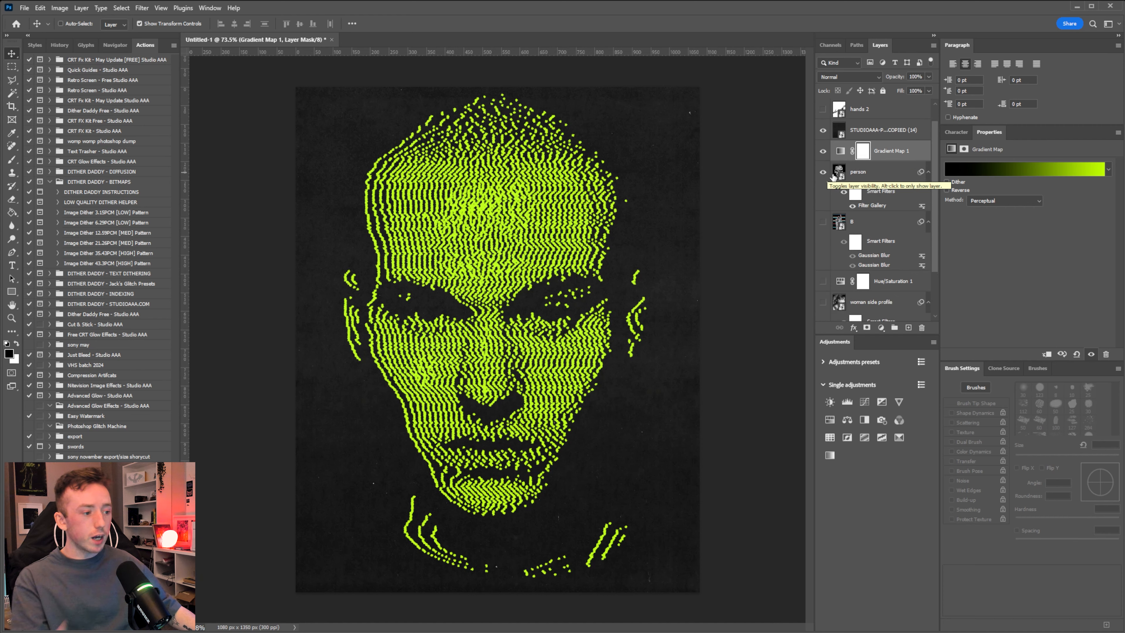
{"action": "scroll", "coordinate": [828, 178], "scroll_direction": "up", "scroll_amount": 2}
{"action": "left_click_drag", "start_coordinate": [826, 172], "coordinate": [829, 152]}
{"action": "scroll", "coordinate": [828, 164], "scroll_direction": "down", "scroll_amount": 1}
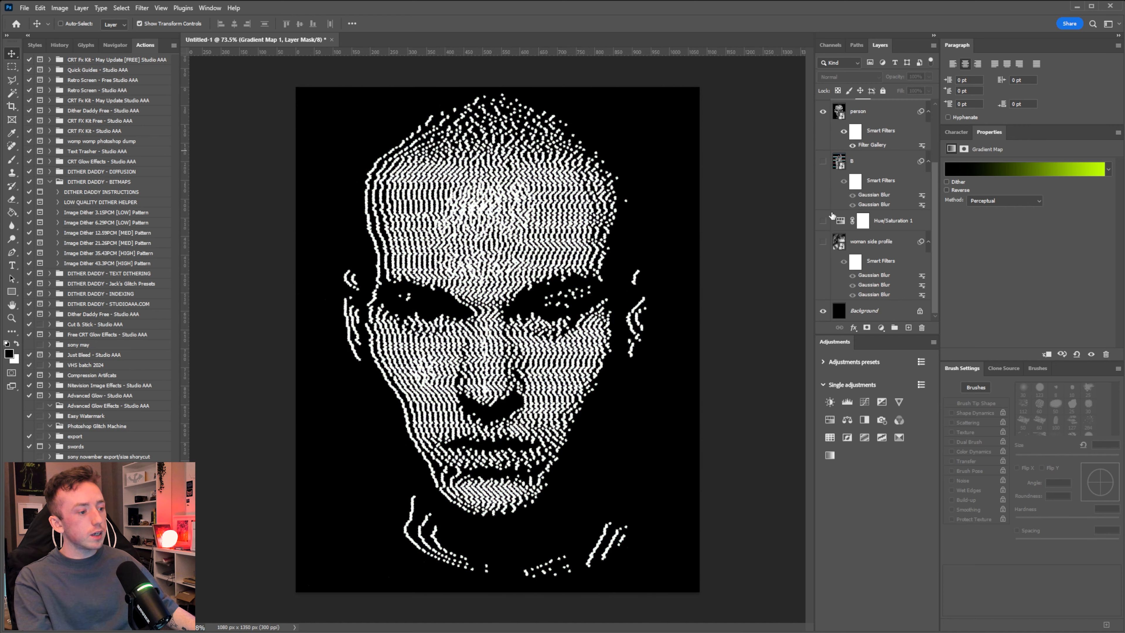
{"action": "left_click", "coordinate": [821, 181]}
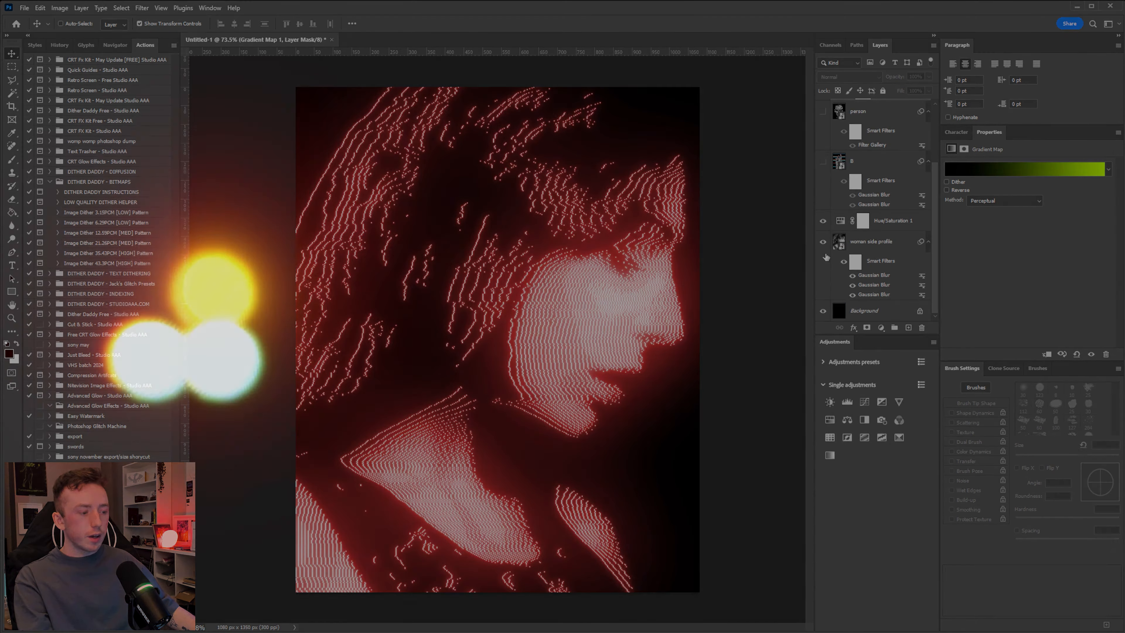